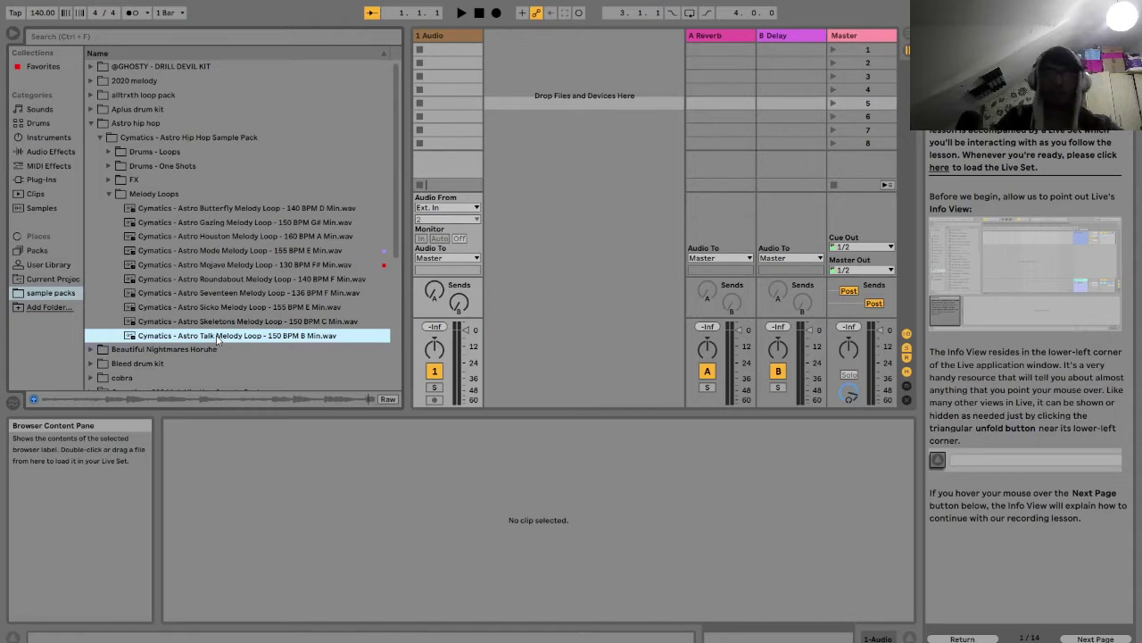
Load Cymatics - Astro Talk Melody Loop - 150 BPM B Min.wav into the audio track's first clip slot and play it
left_click_drag(223, 337, 449, 53)
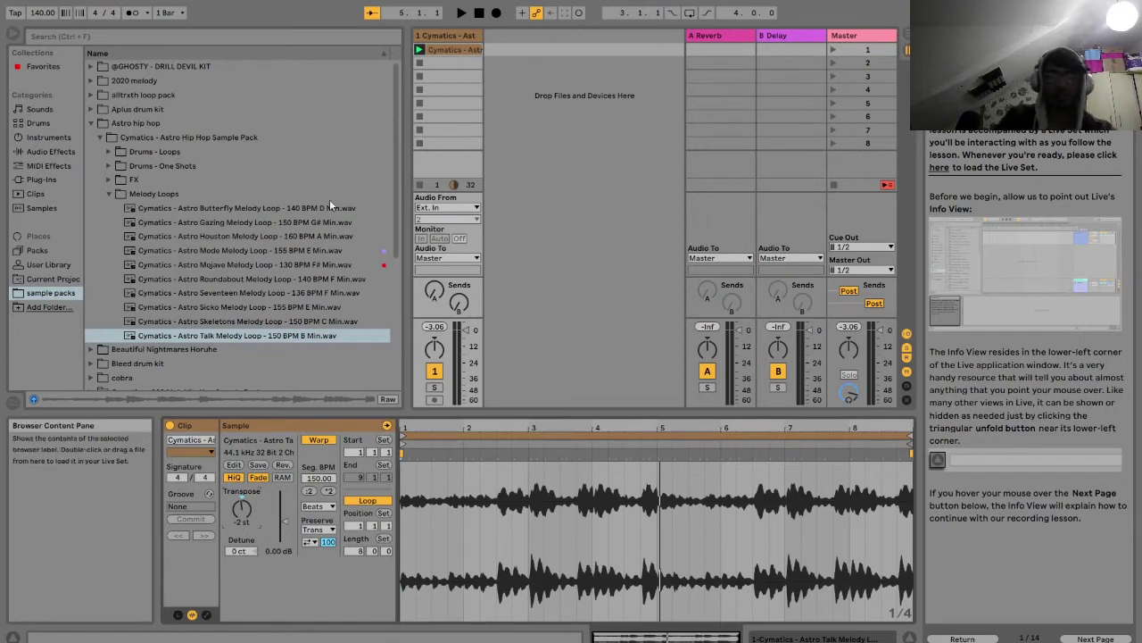
left_click(419, 50)
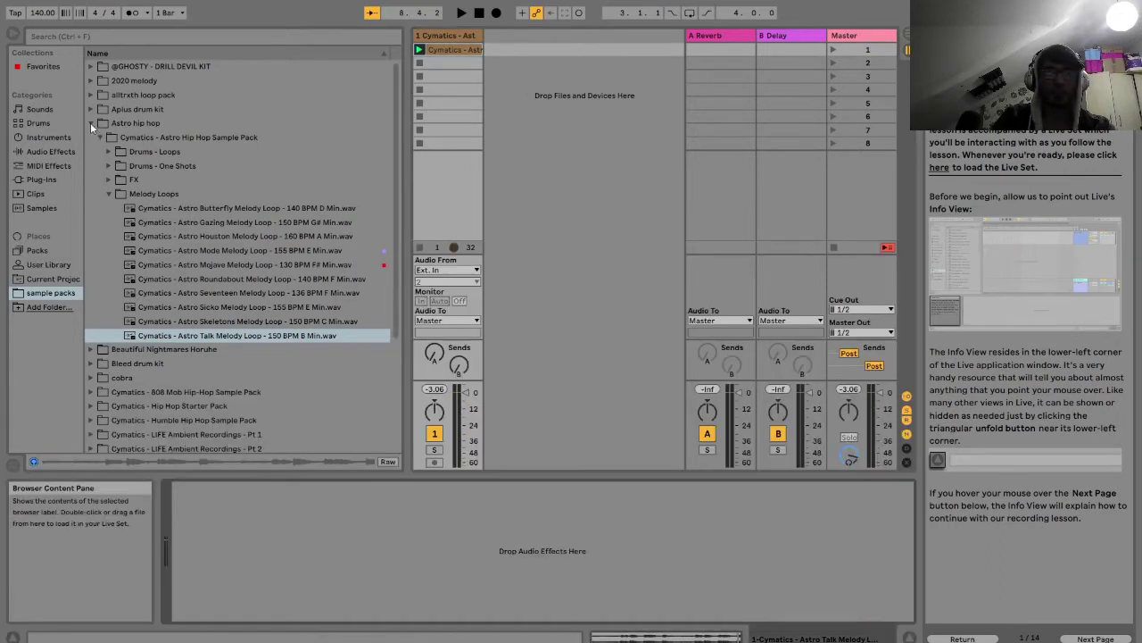
left_click(90, 122)
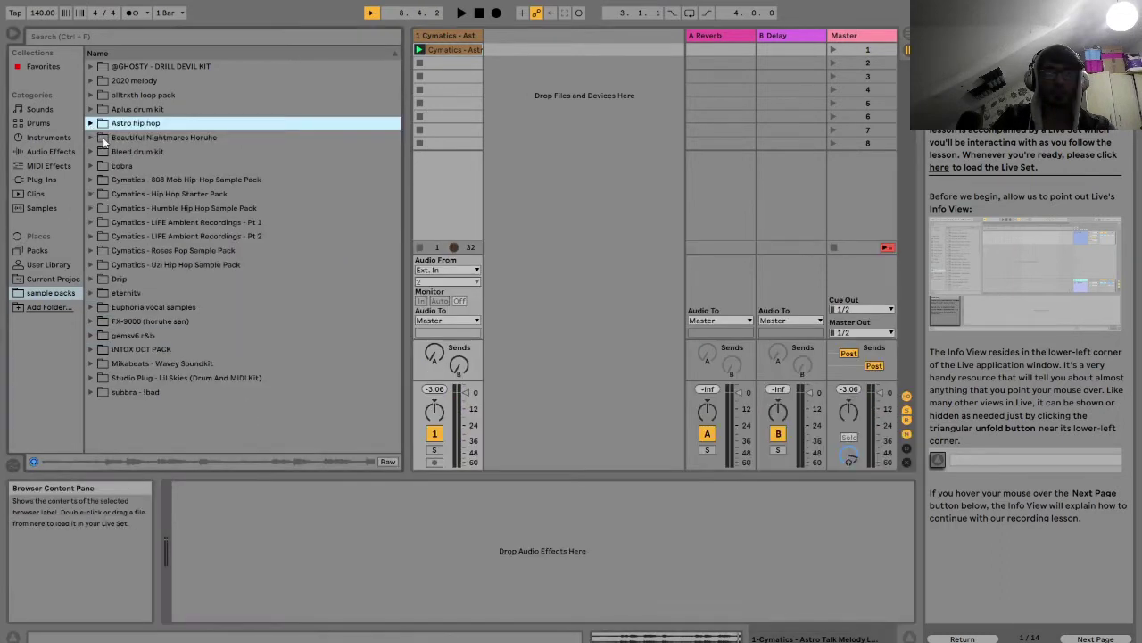
Add a Delay to the melody track, with its filter at 1.08 kHz and width 0.50, and the feedback at 0%
left_click(40, 151)
scroll(112, 170, "down", 2)
scroll(136, 187, "up", 2)
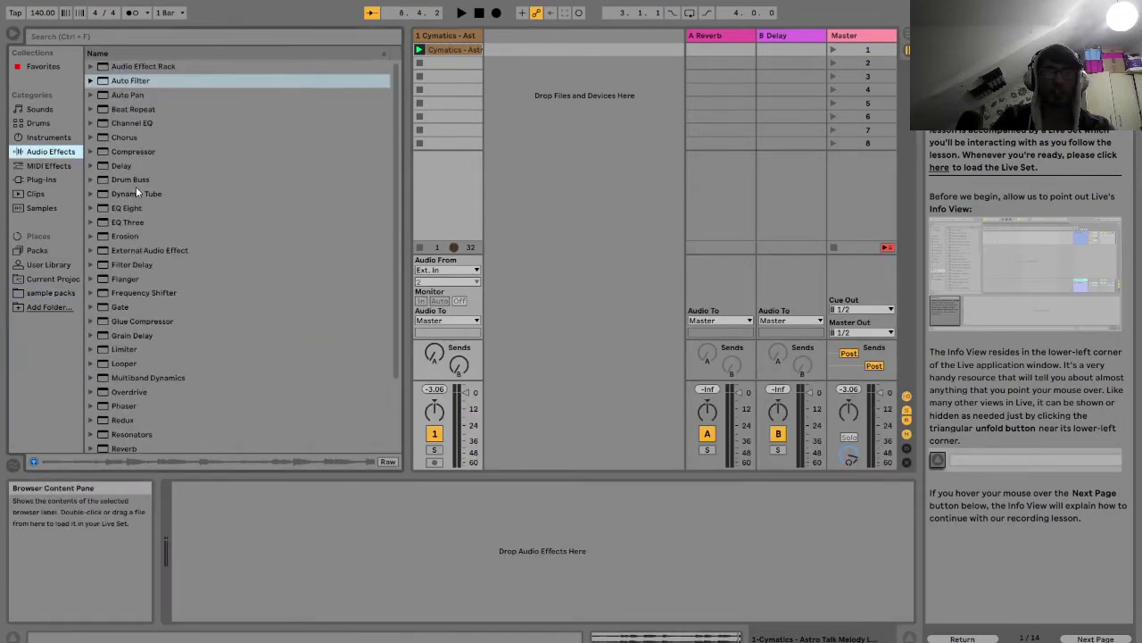
left_click(90, 165)
left_click(90, 165)
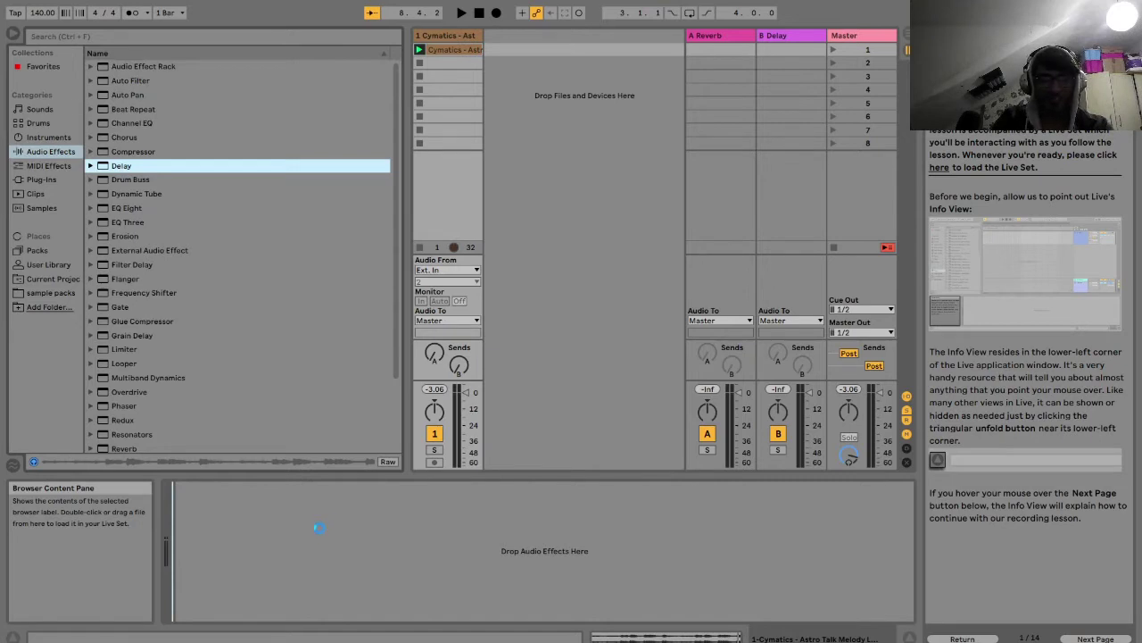
left_click_drag(334, 510, 339, 570)
left_click_drag(219, 600, 218, 613)
Add a Reverb after the Delay on the melody track and lower its Dry/Wet to 18%
scroll(143, 220, "down", 5)
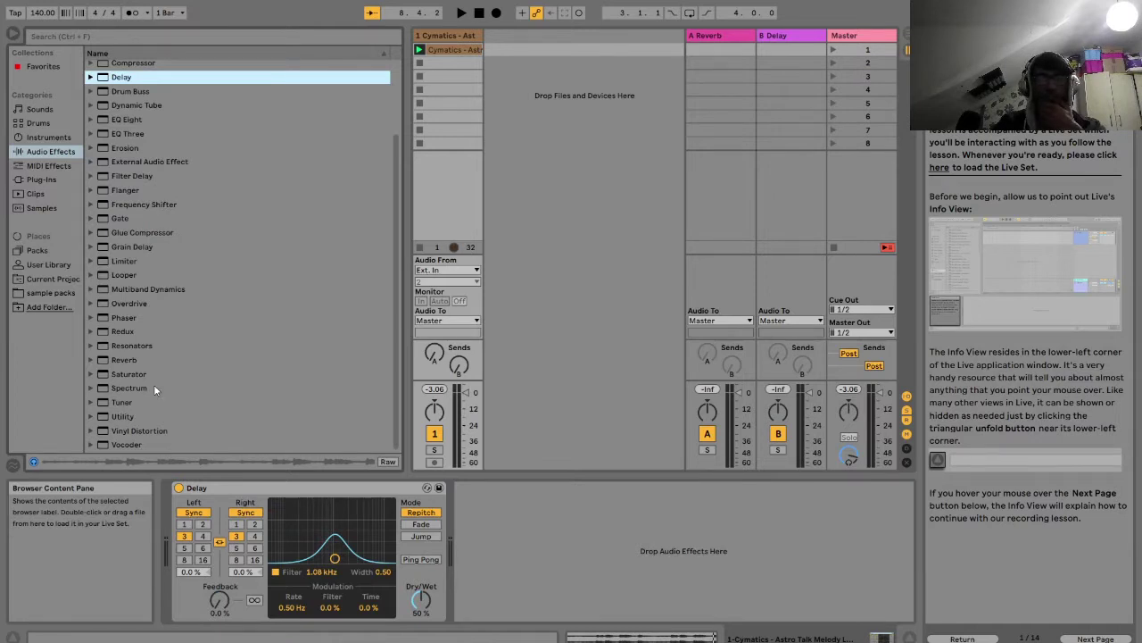
scroll(153, 384, "up", 2)
scroll(154, 384, "down", 2)
left_click_drag(120, 360, 596, 579)
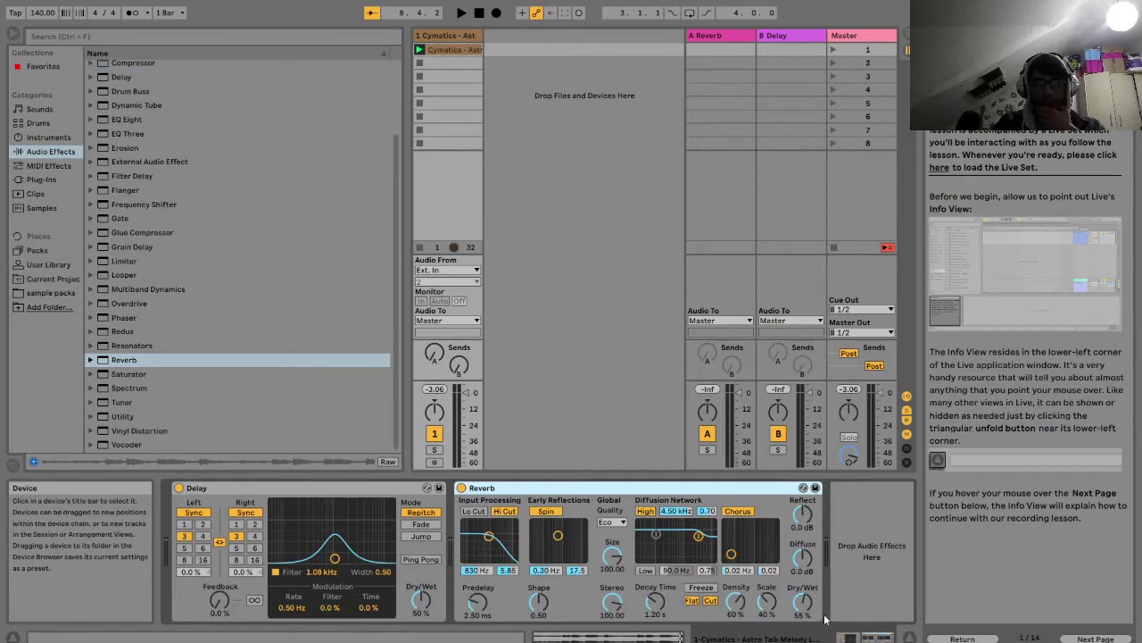
left_click_drag(802, 603, 802, 629)
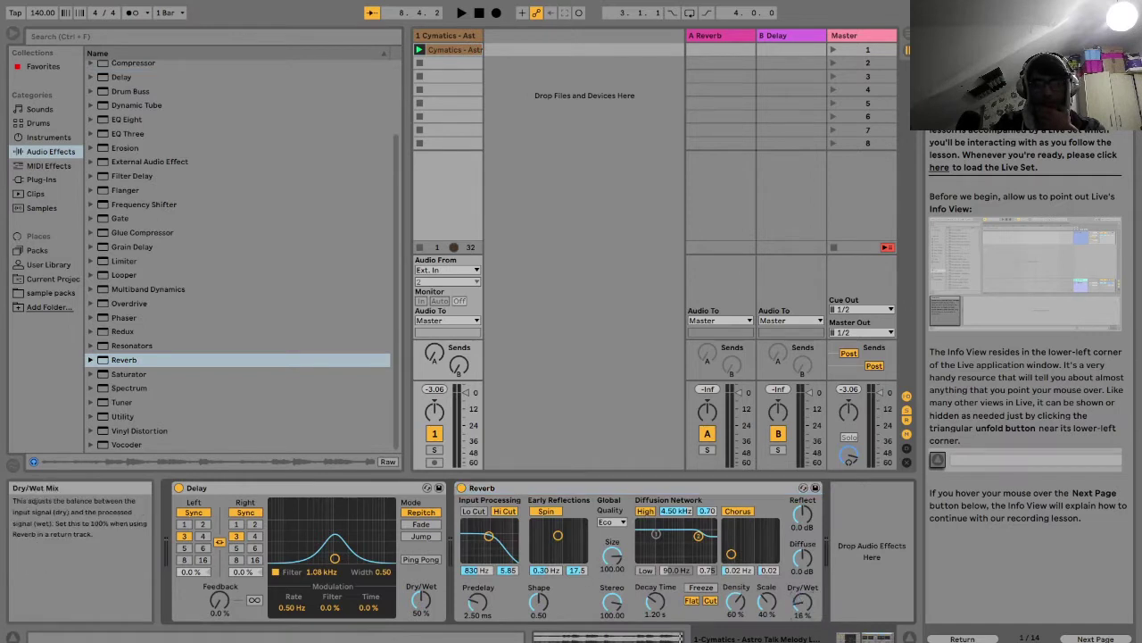
Play the melody loop while trying the Reverb's Dry/Wet at 10%, set it to 20%, and stop playback
left_click(419, 50)
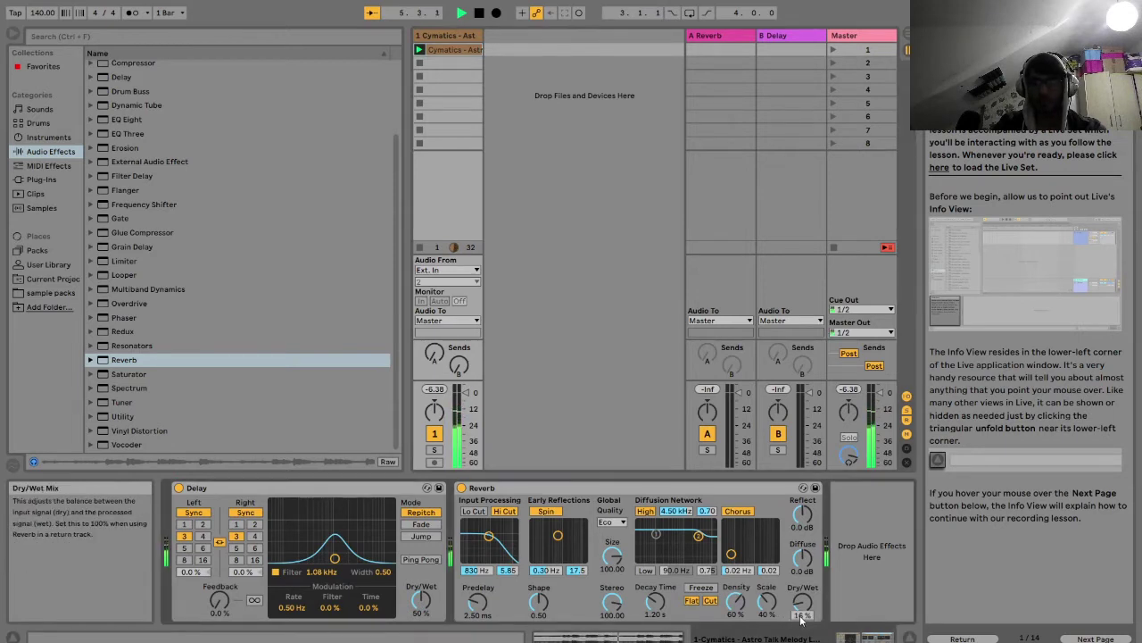
type("10")
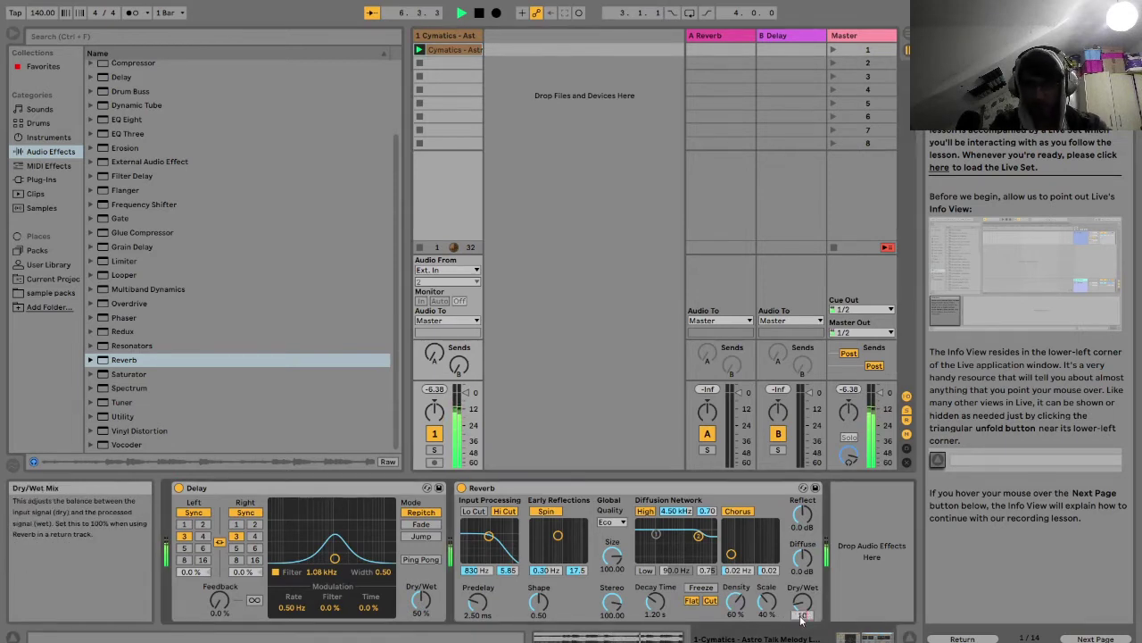
key("Return")
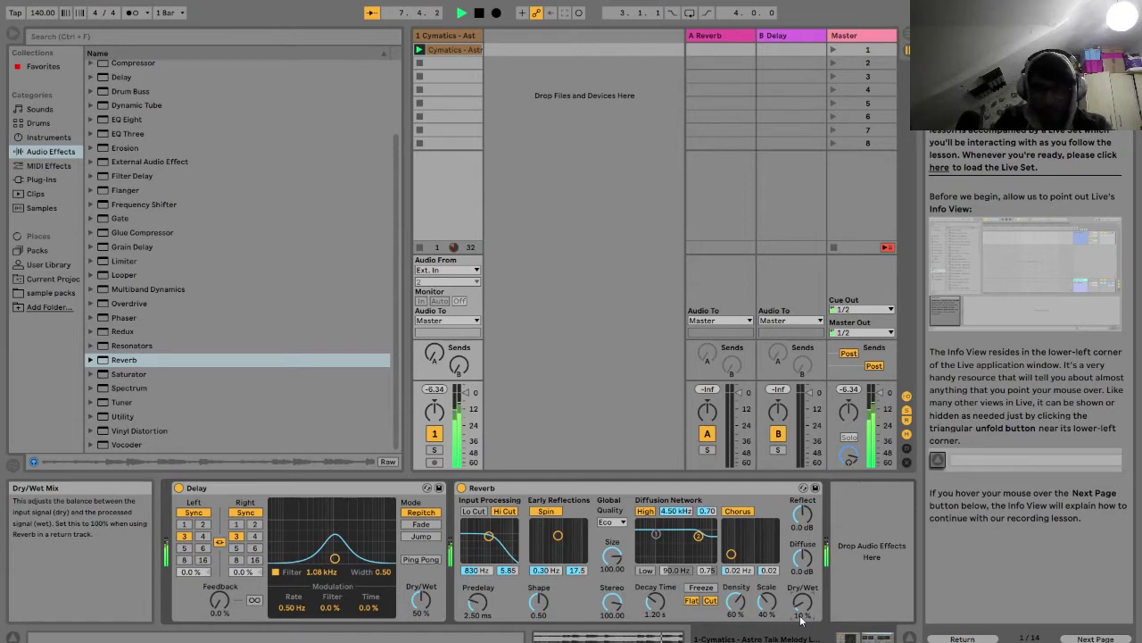
type("20")
key("Return")
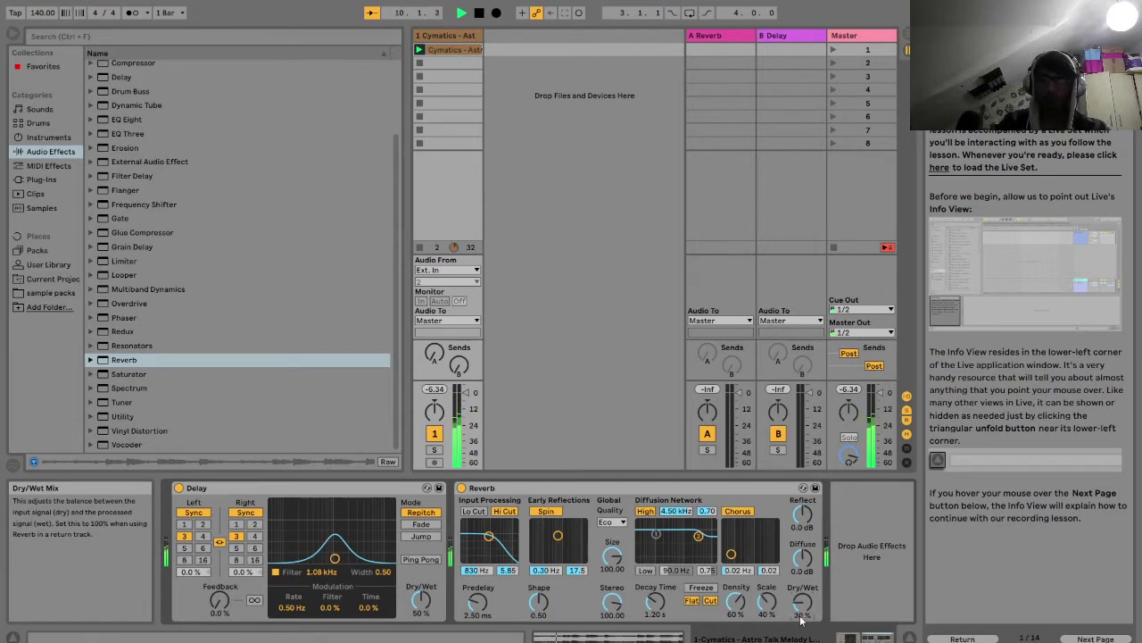
key("space")
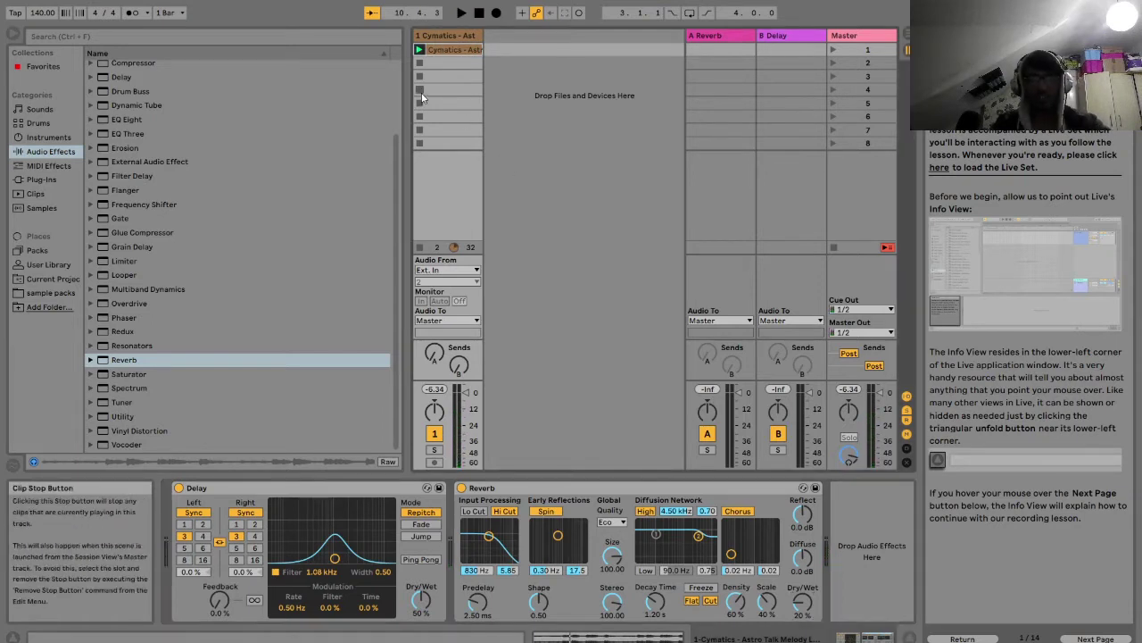
Switch to the Arrangement View and place the Astro Talk melody loop at bar 1 of the audio track
key("Tab")
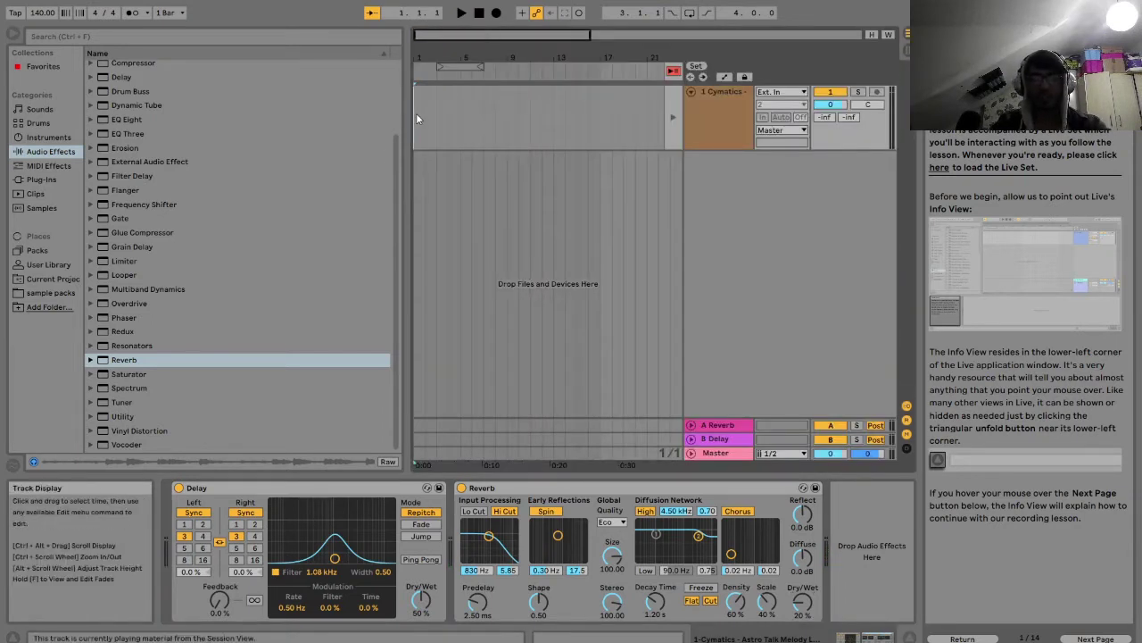
left_click(674, 71)
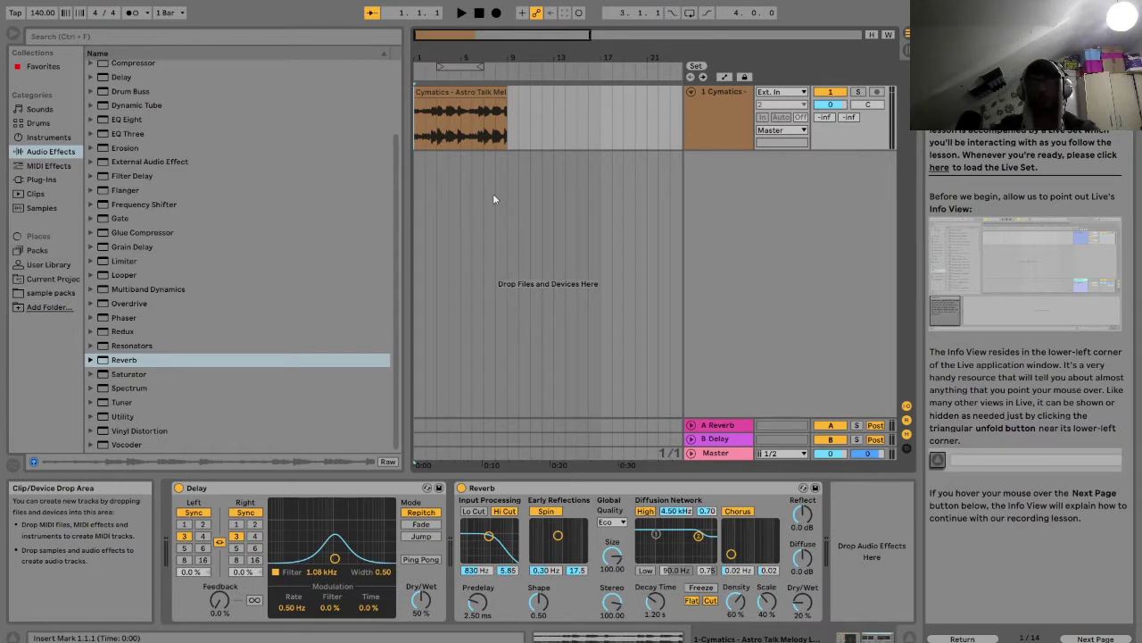
left_click(466, 94)
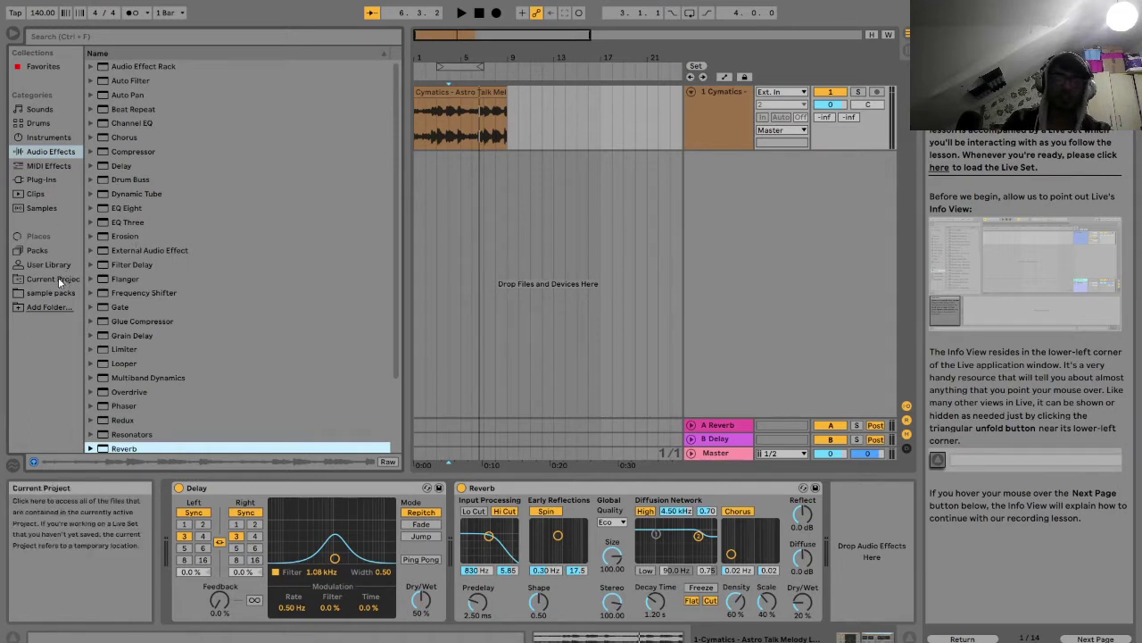
Create a new track below the melody track with an empty Drum Rack
left_click(47, 140)
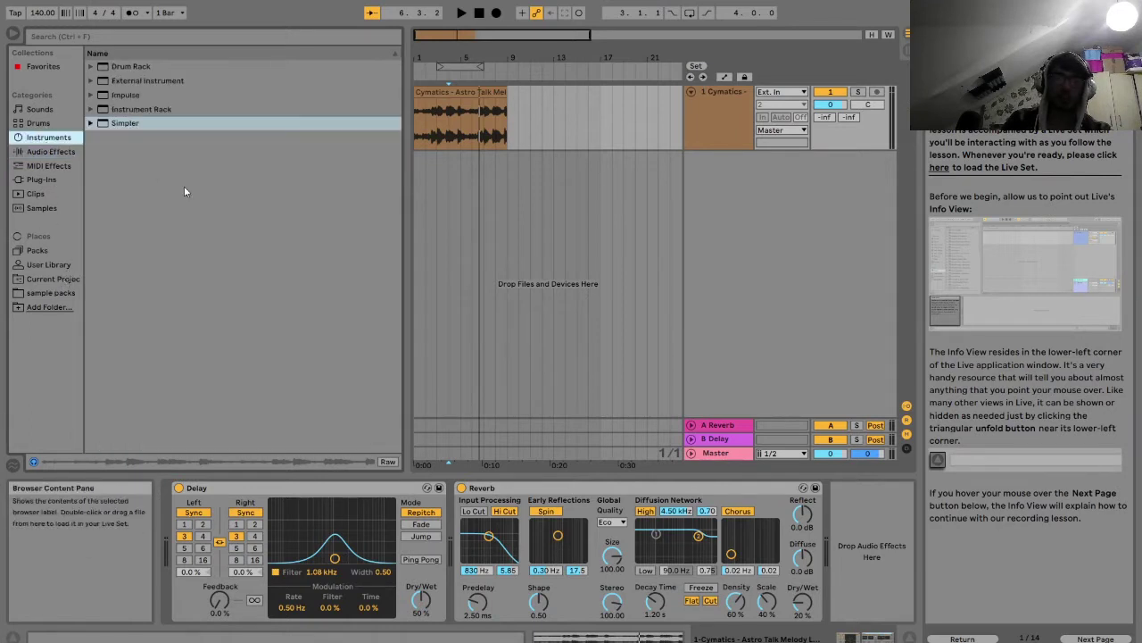
left_click(37, 123)
left_click_drag(134, 80, 500, 185)
double_click(721, 158)
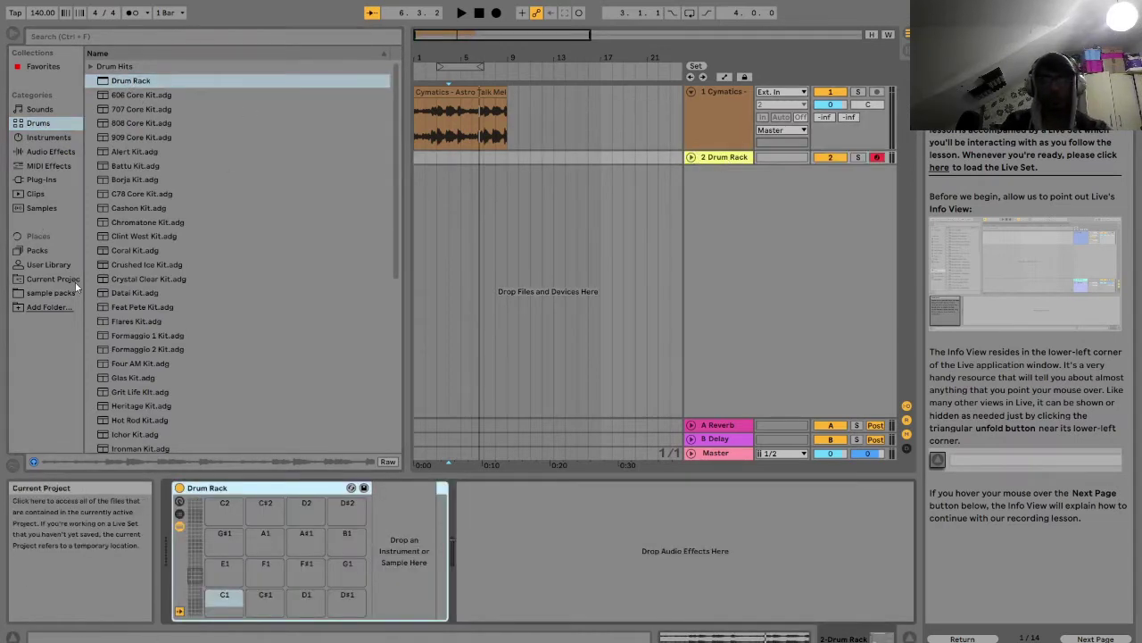
Audition the Astro hip hop kicks against the melody and load Cymatics - Astro Talk Kick - B.wav onto drum pad C1
left_click(51, 293)
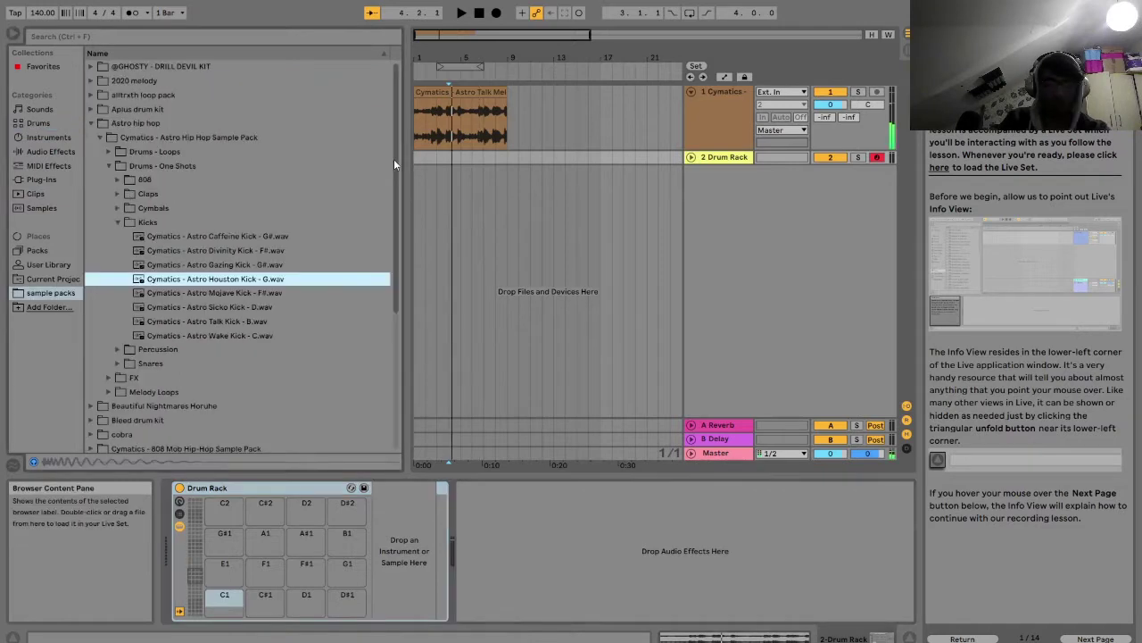
left_click(413, 156)
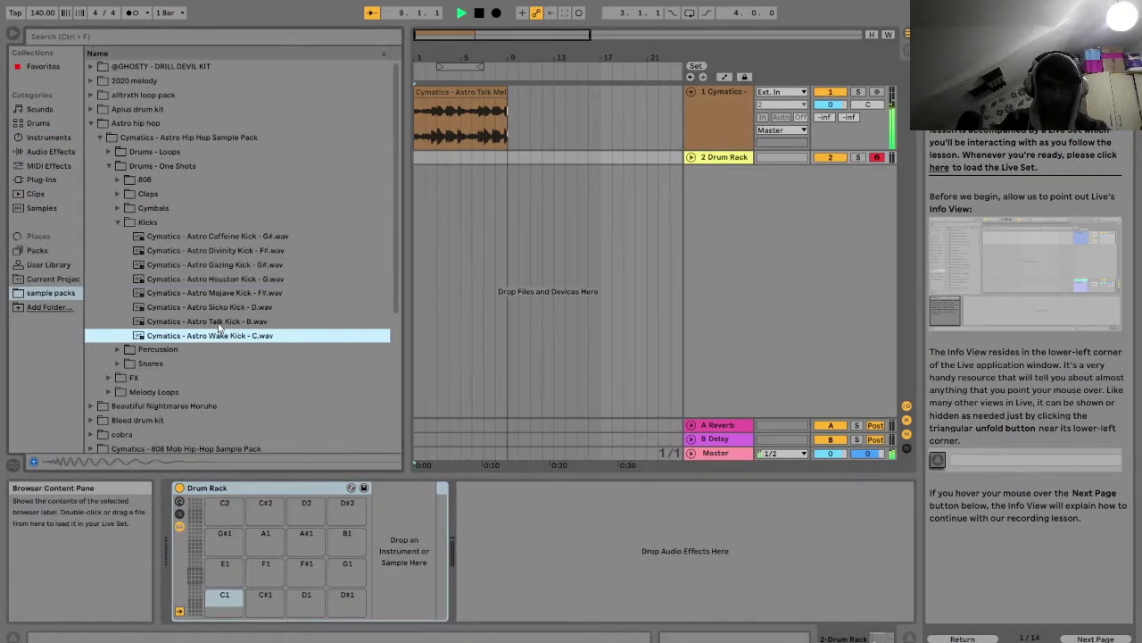
left_click(194, 324)
key("space")
key("space")
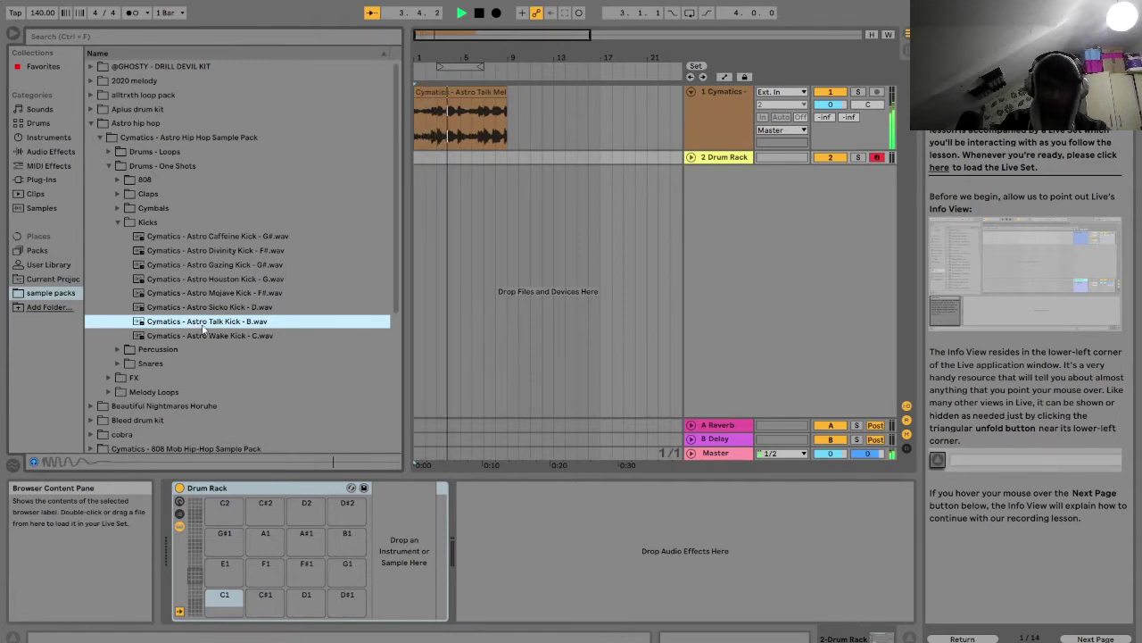
left_click_drag(207, 328, 235, 605)
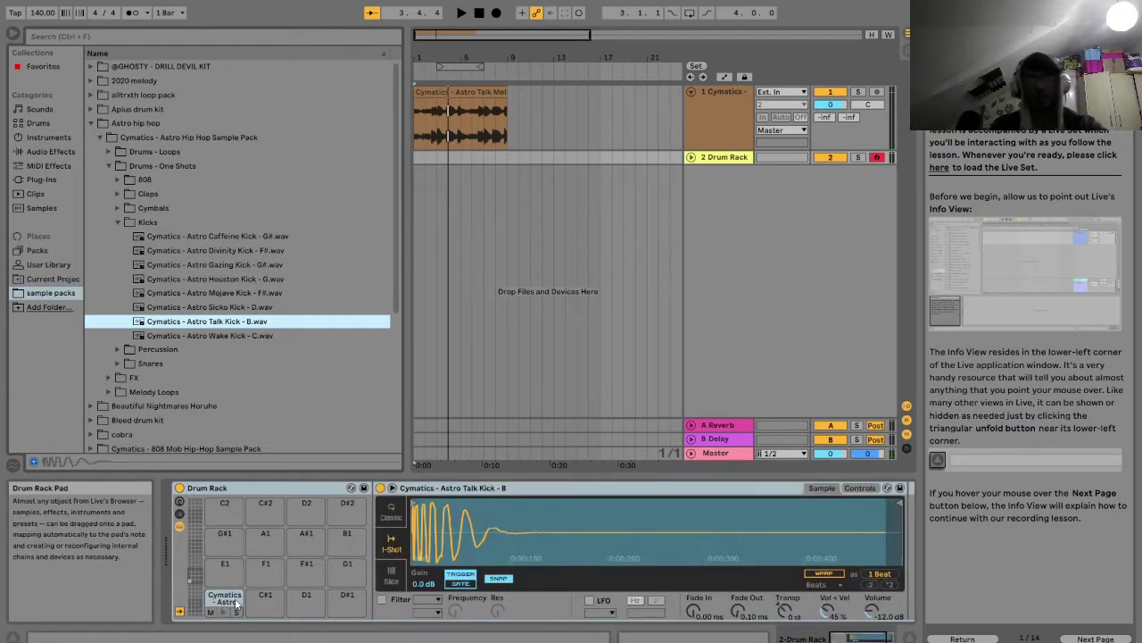
Audition the pack's claps against the melody and load Cymatics - Astro Tint Clap.wav onto drum pad D1
left_click(117, 222)
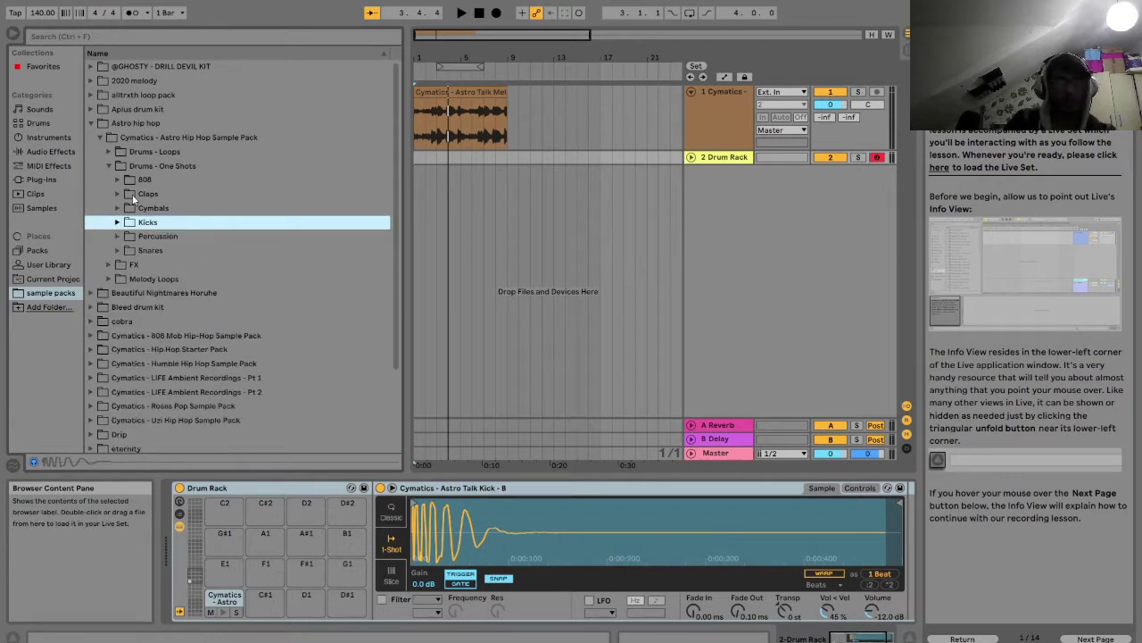
left_click(119, 195)
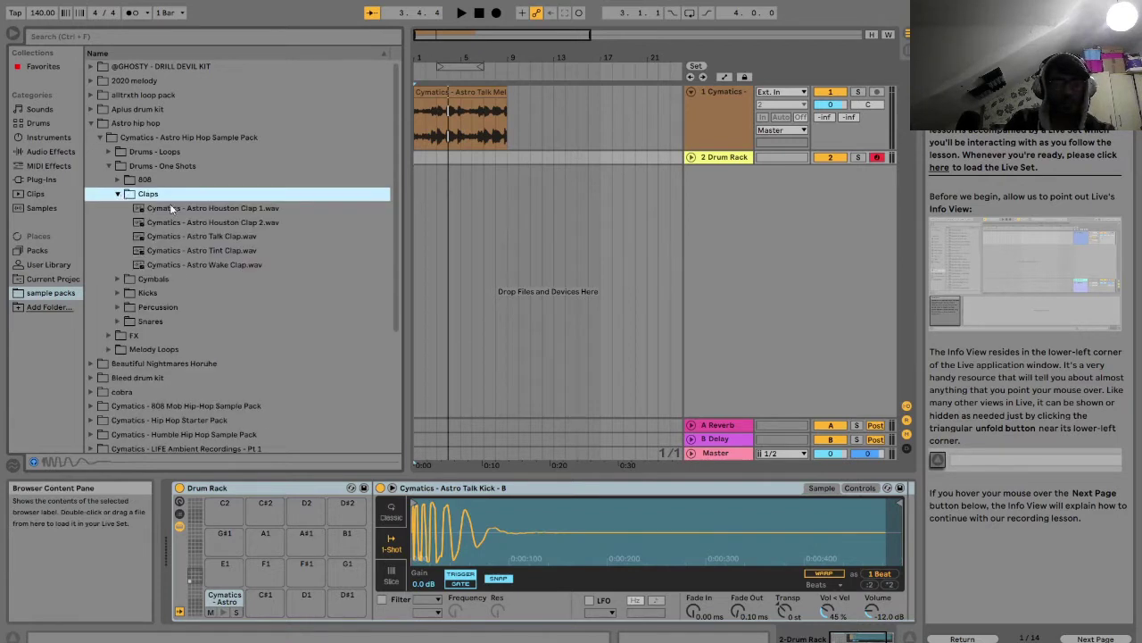
left_click(204, 252)
key("space")
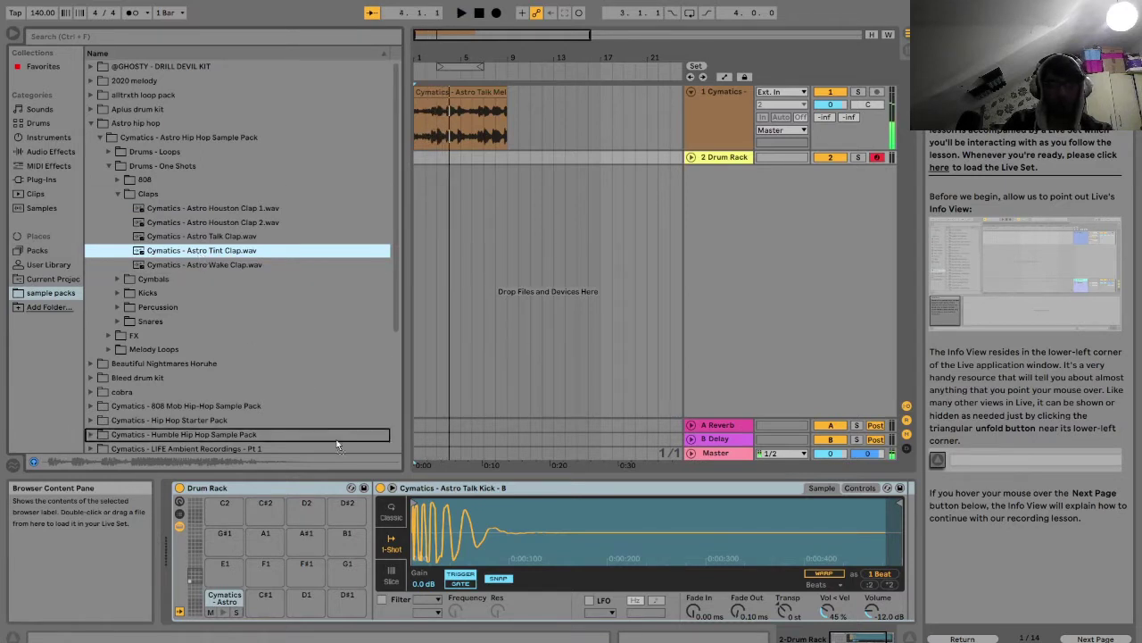
left_click_drag(319, 599, 319, 599)
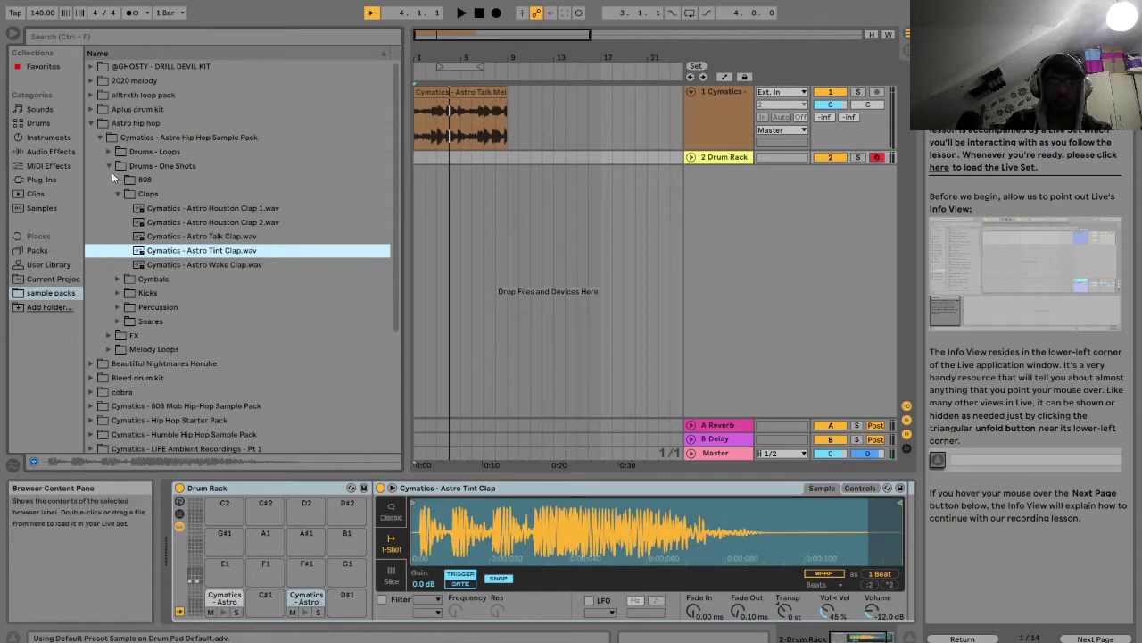
left_click(117, 194)
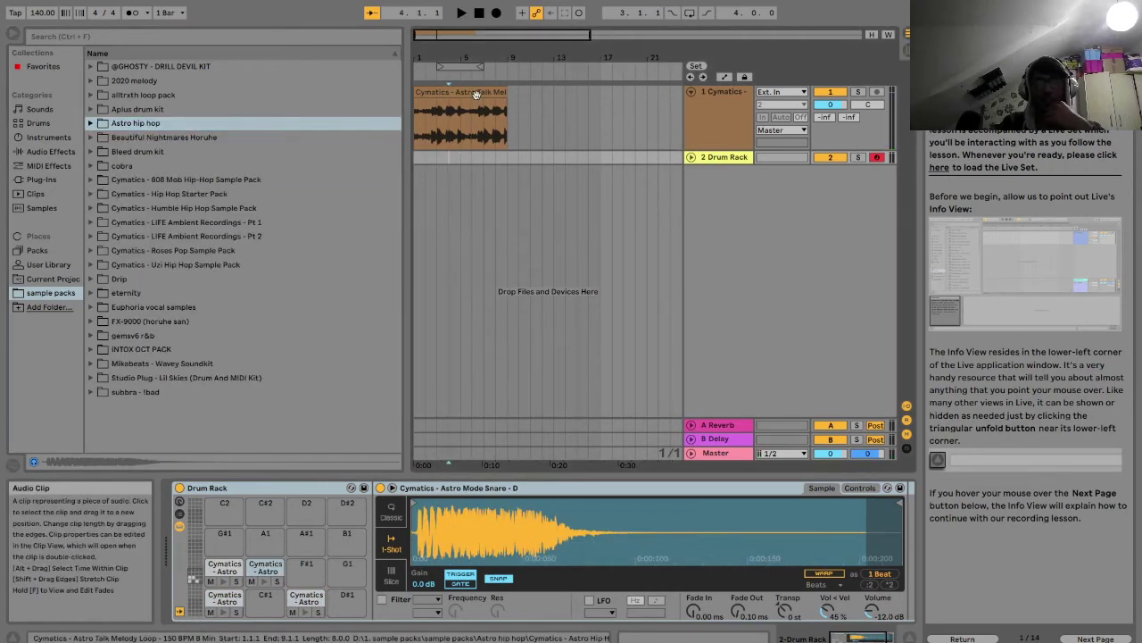
Copy the Astro Talk melody clip and paste it directly after the original, at bar 9
left_click(477, 94)
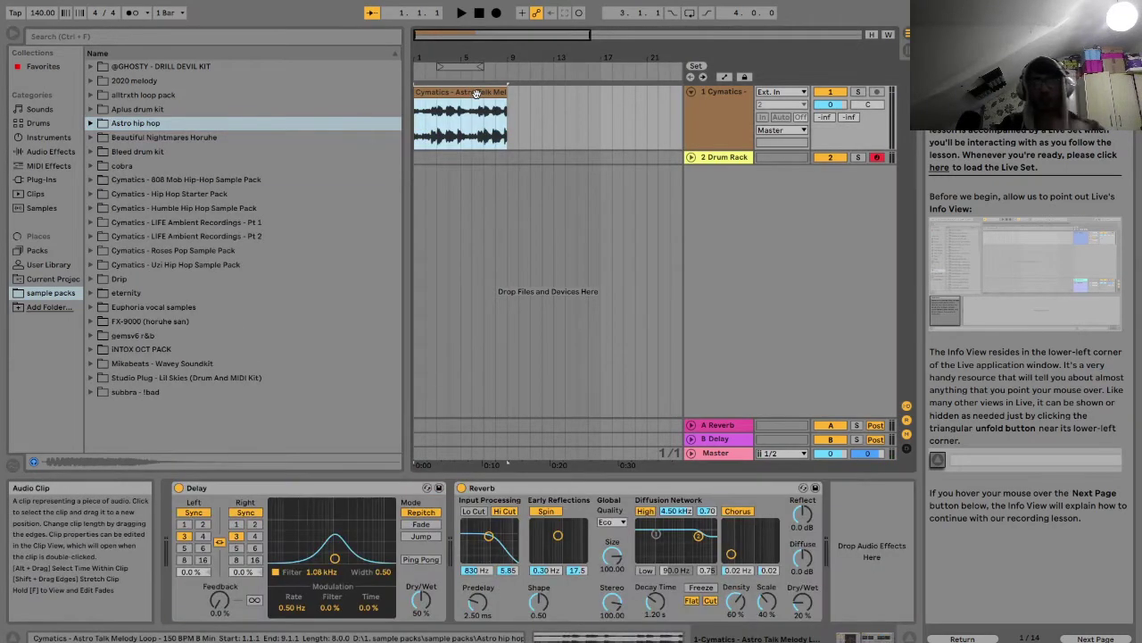
left_click(509, 123)
key("ctrl+v")
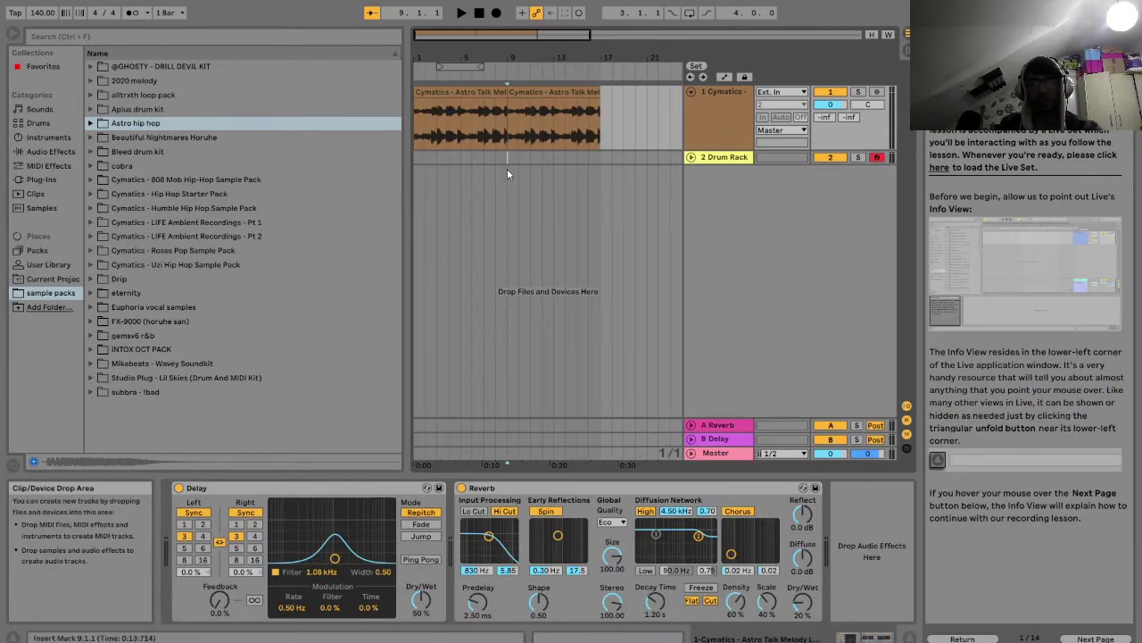
Record a kick, clap and percussion pattern onto the Drum Rack track over the melody, up to about bar 17
left_click(507, 162)
left_click(497, 12)
key("a")
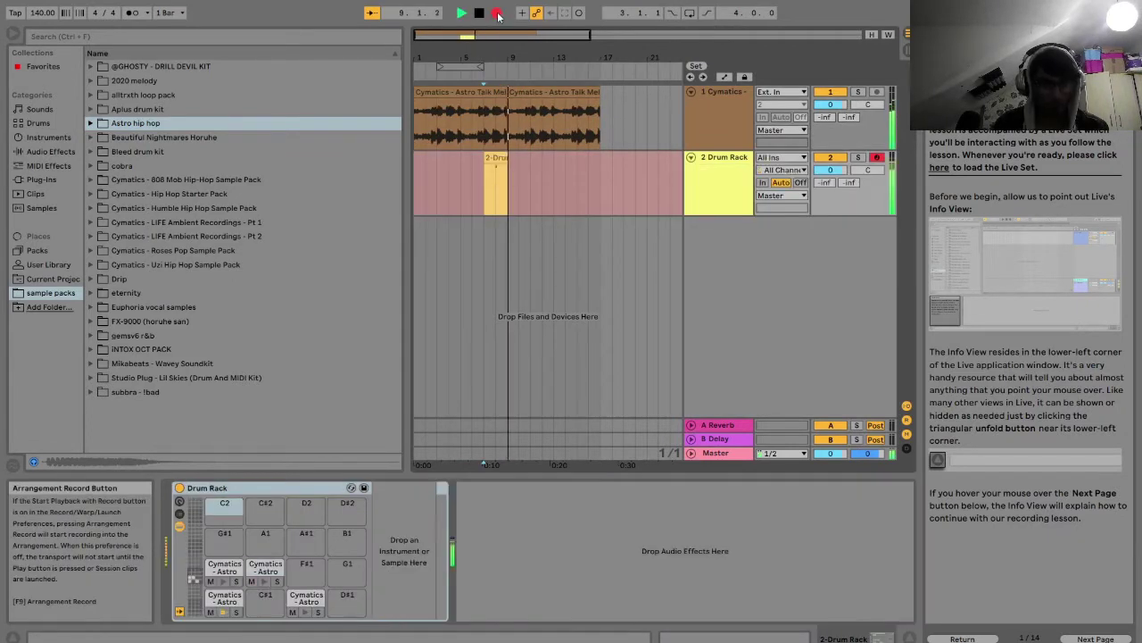
key("d")
key("a")
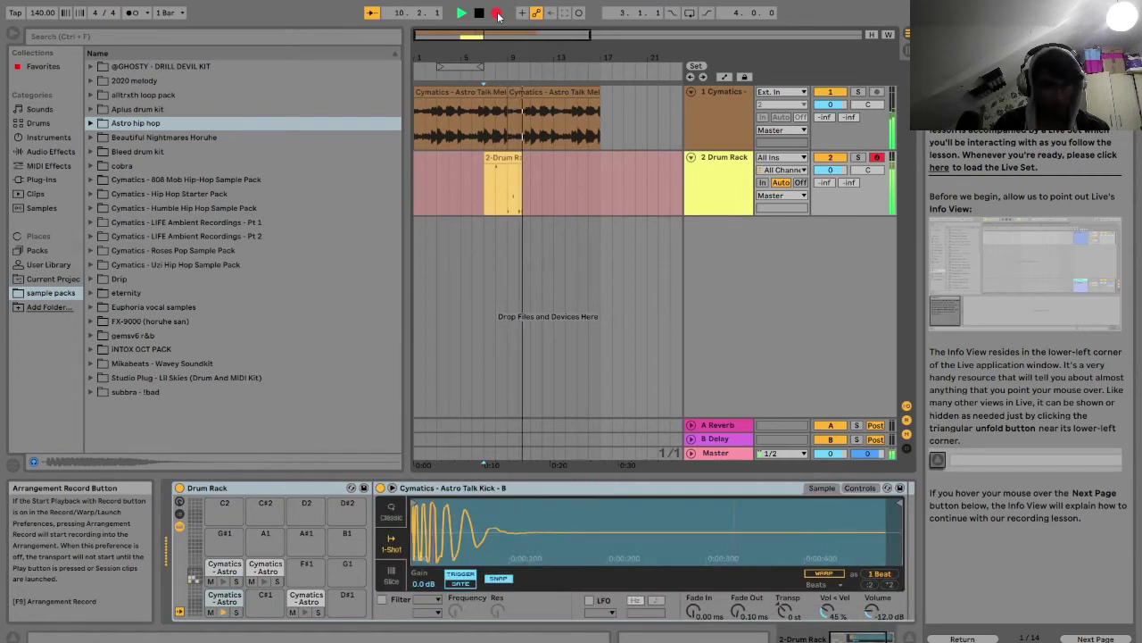
key("d")
key("s")
key("a")
key("a")
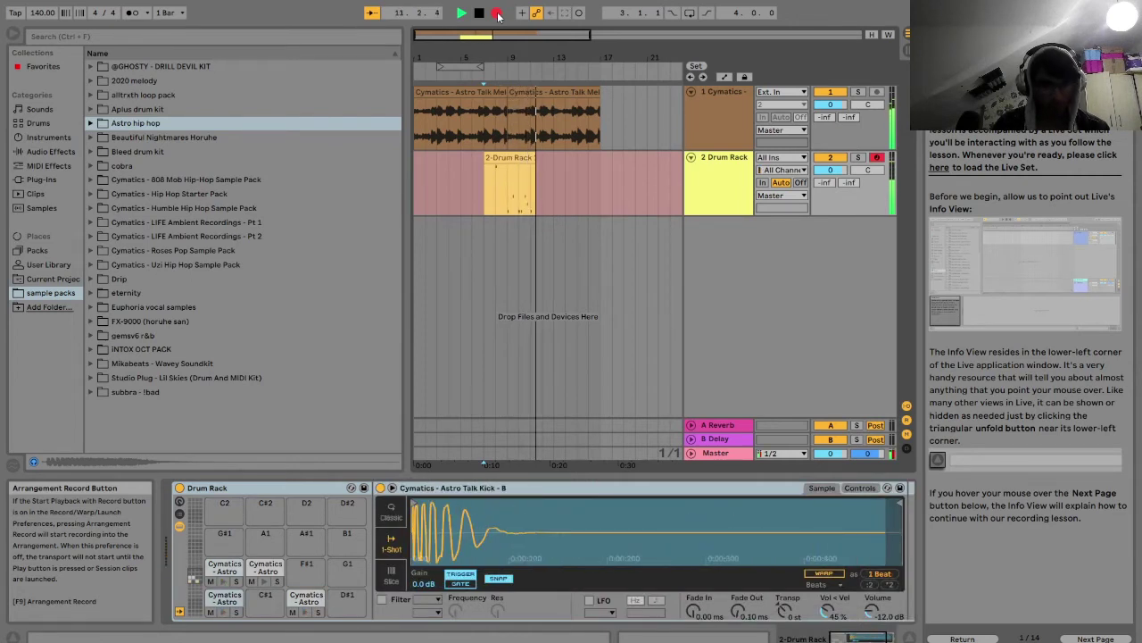
key("d")
key("a")
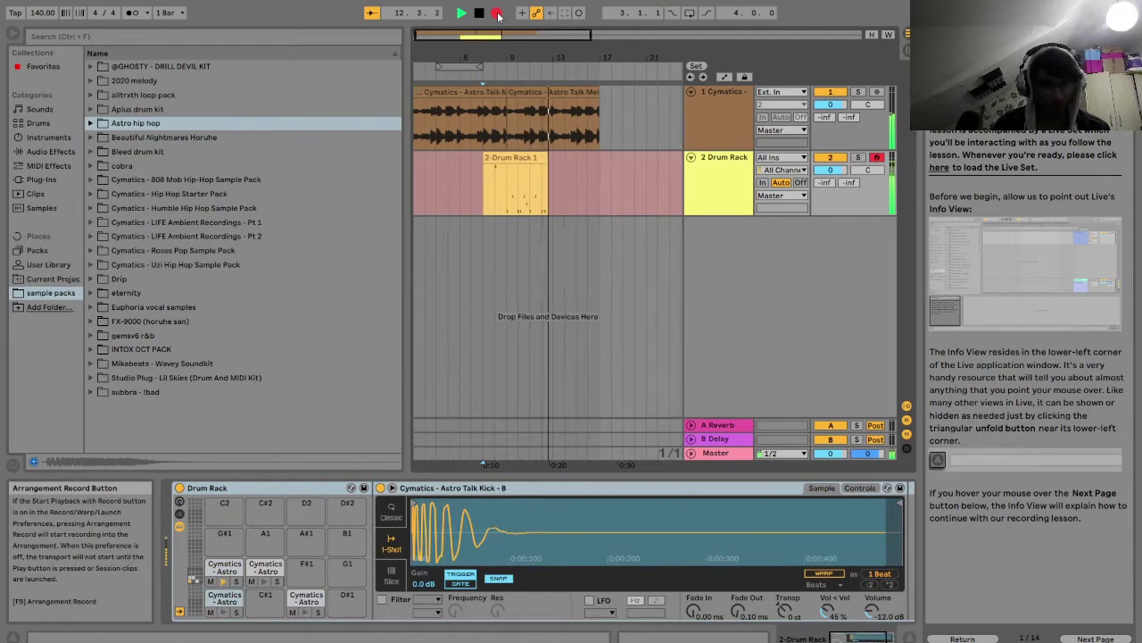
key("d")
key("a")
key("d")
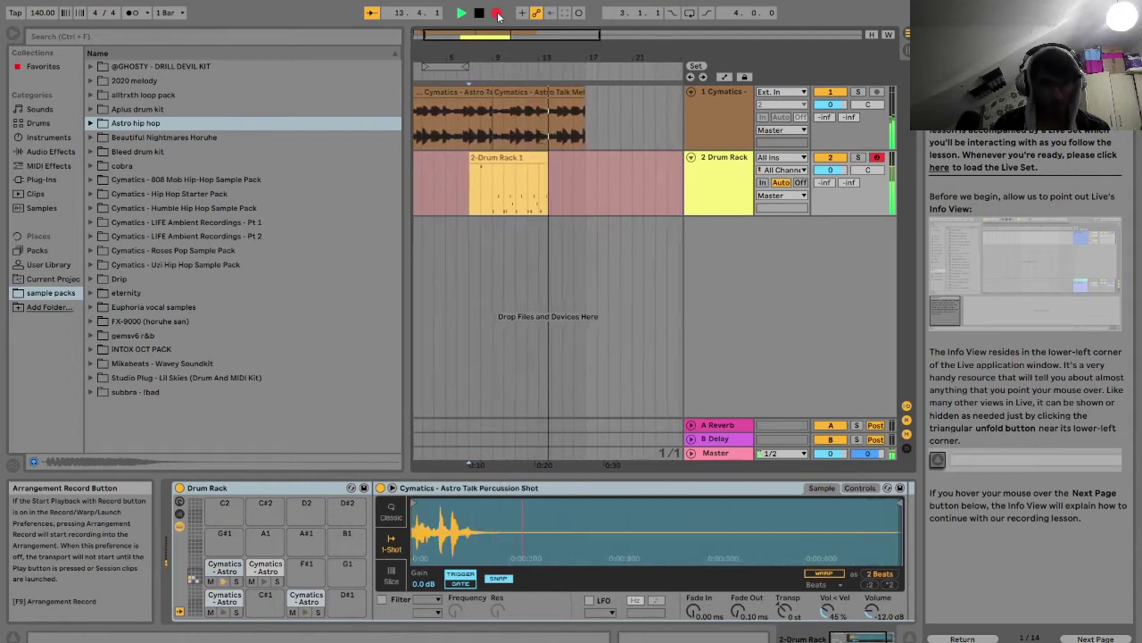
key("a")
key("d")
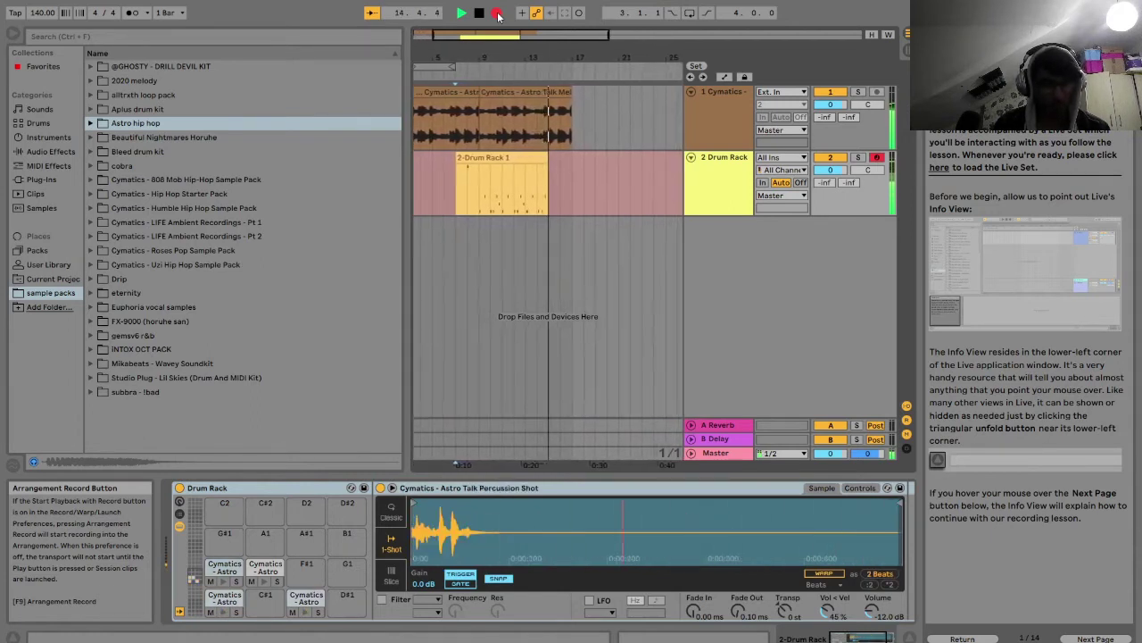
key("s")
key("a")
key("d")
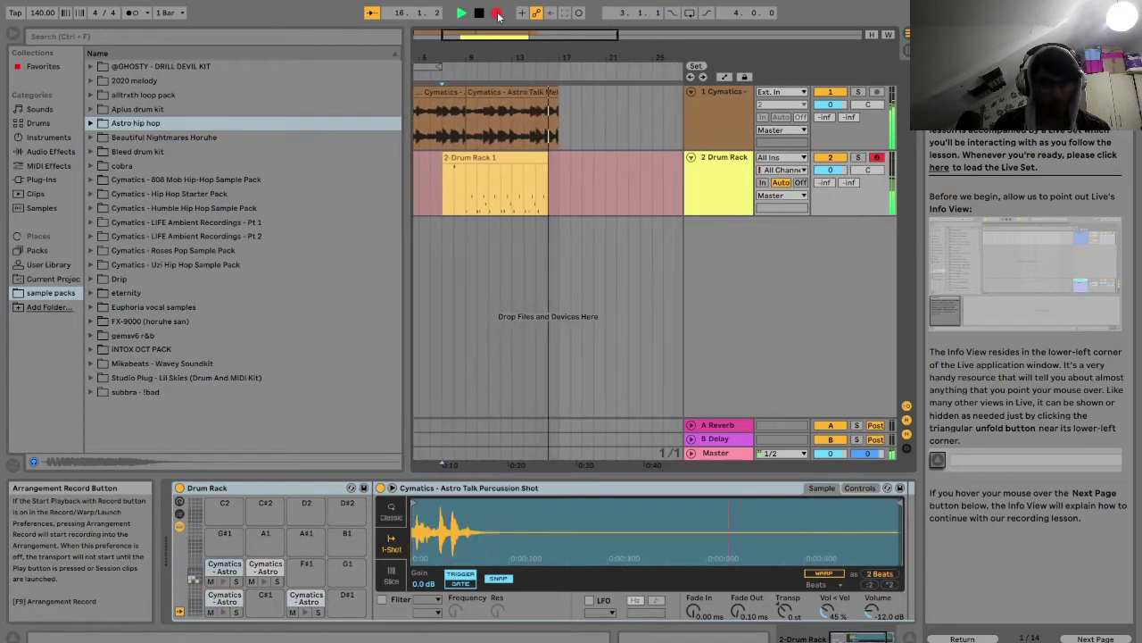
key("s")
key("a")
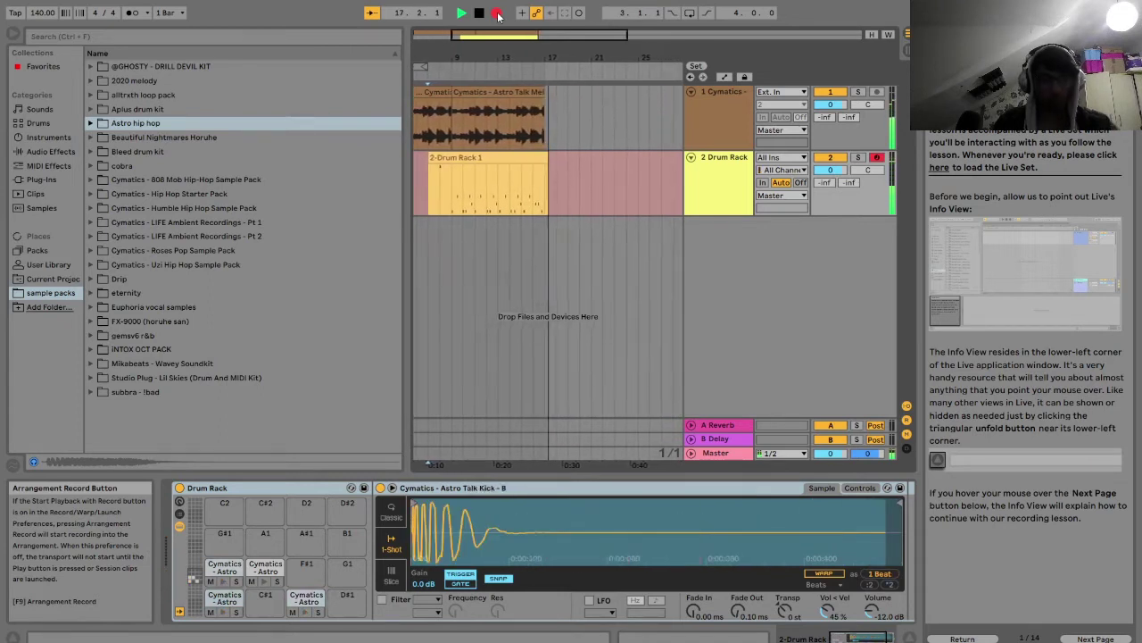
left_click(498, 12)
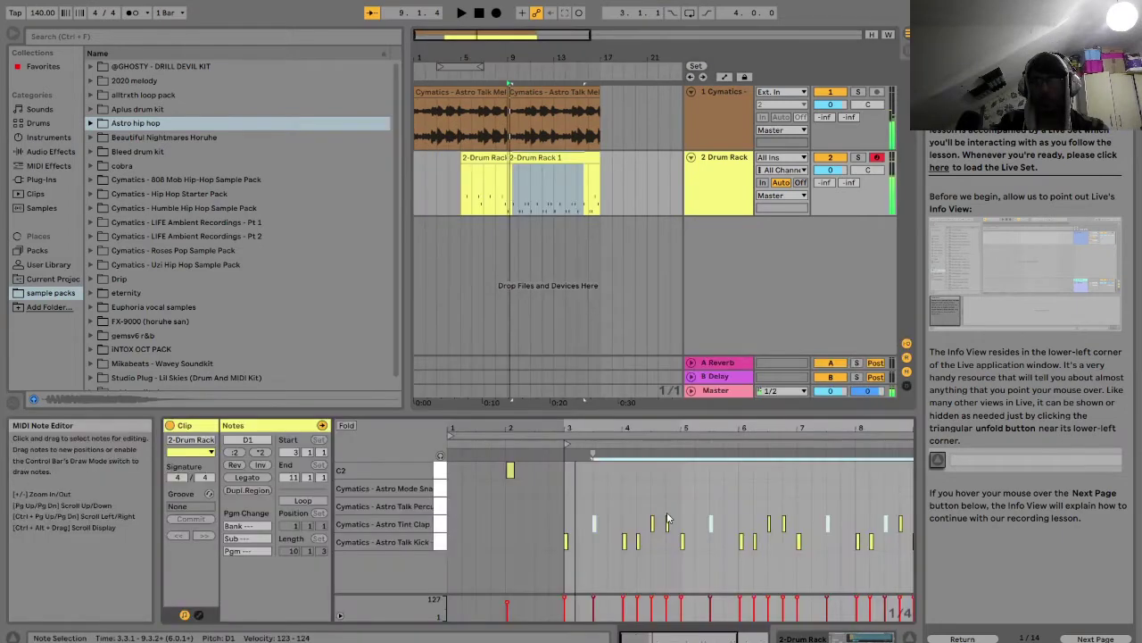
Move the second clap of each pair down to the Astro Talk Kick row in the bar 9 drum clip and play it back
left_click_drag(693, 637, 694, 630)
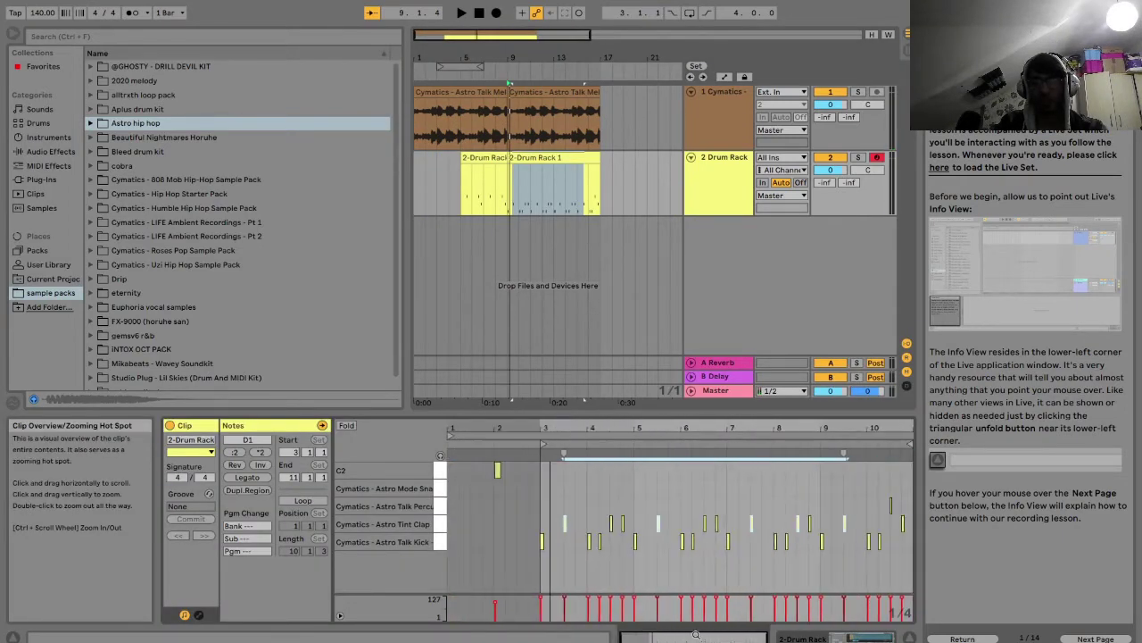
key("space")
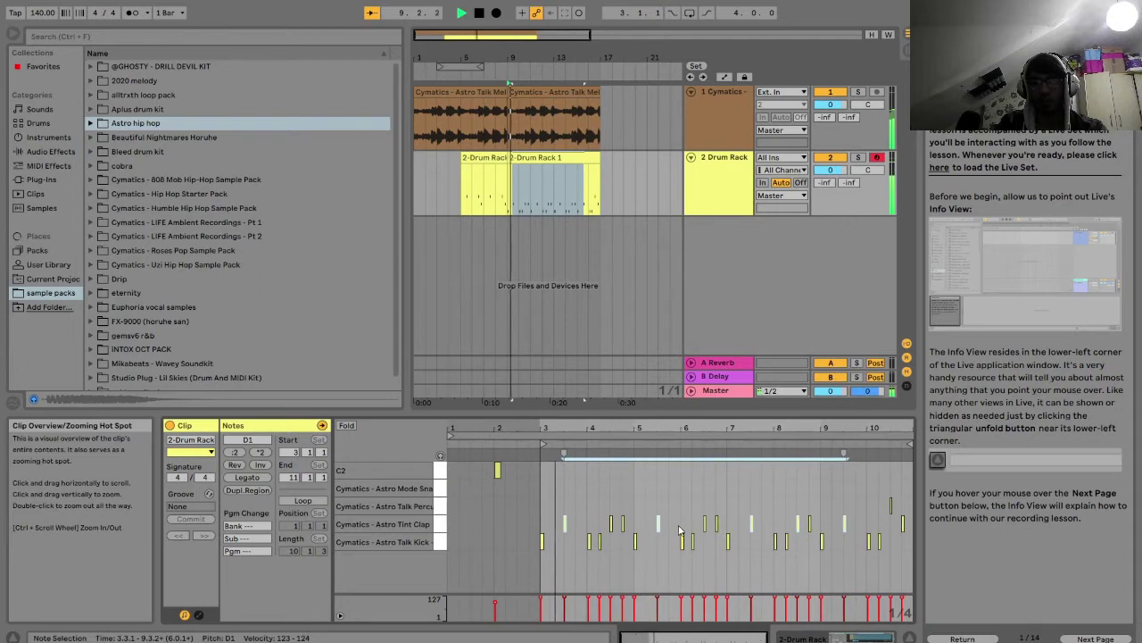
left_click(624, 525)
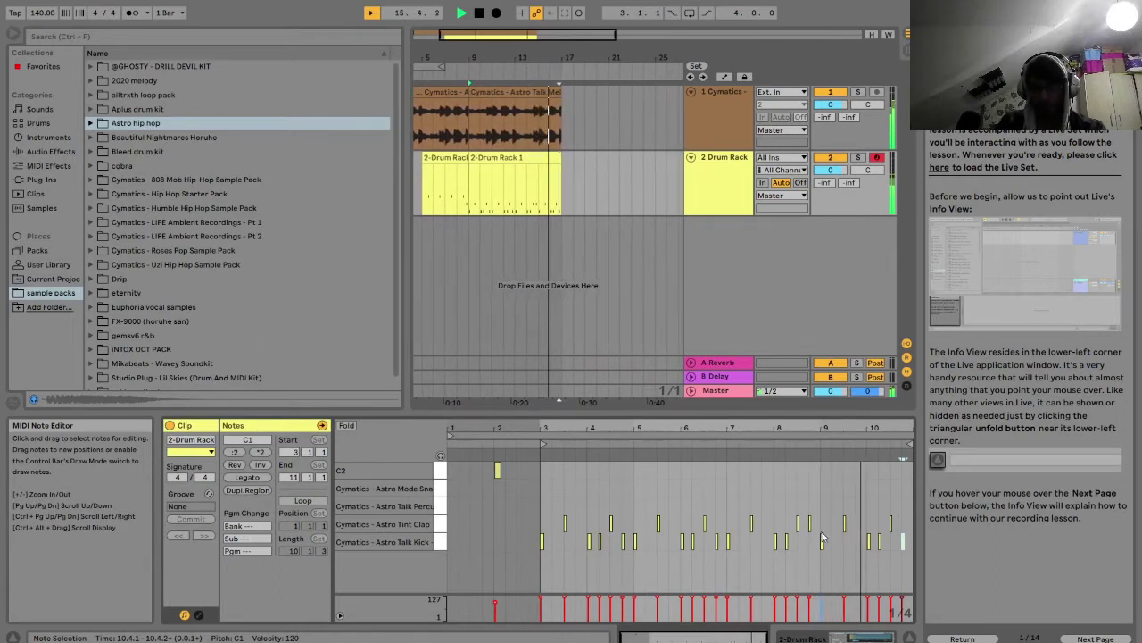
key("space")
left_click_drag(822, 529, 806, 517)
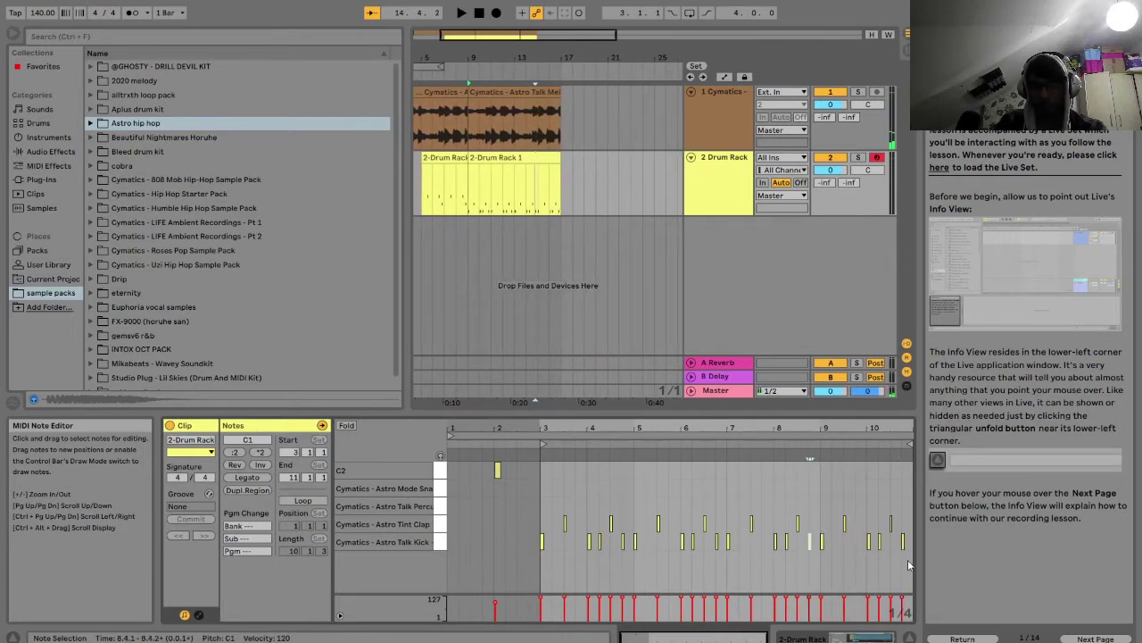
left_click(905, 540)
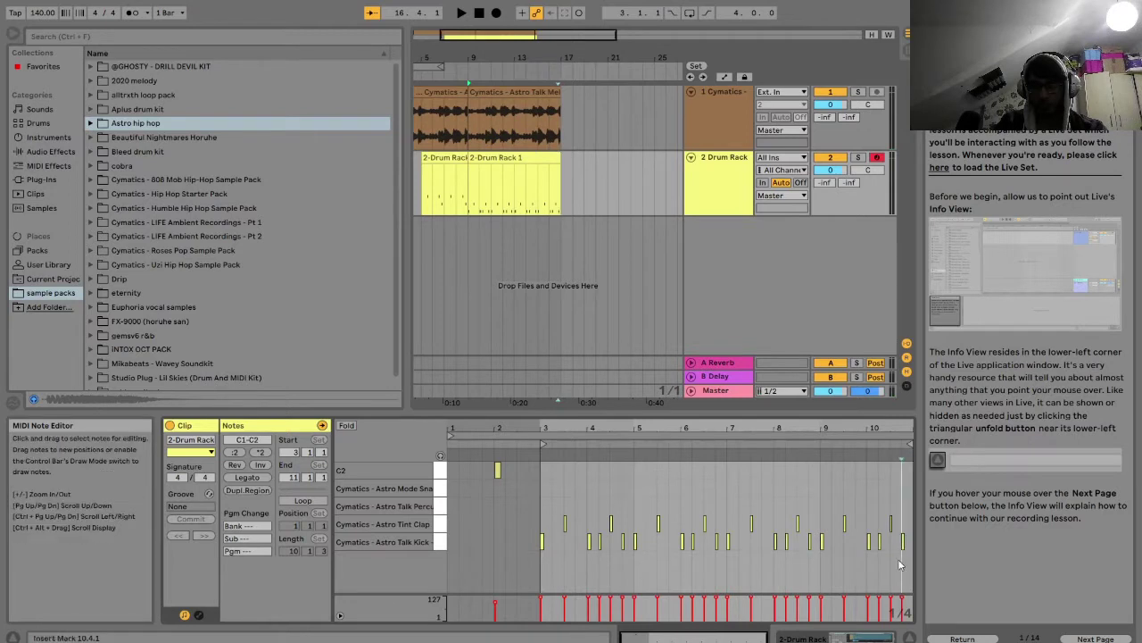
key("space")
left_click_drag(685, 634, 716, 632)
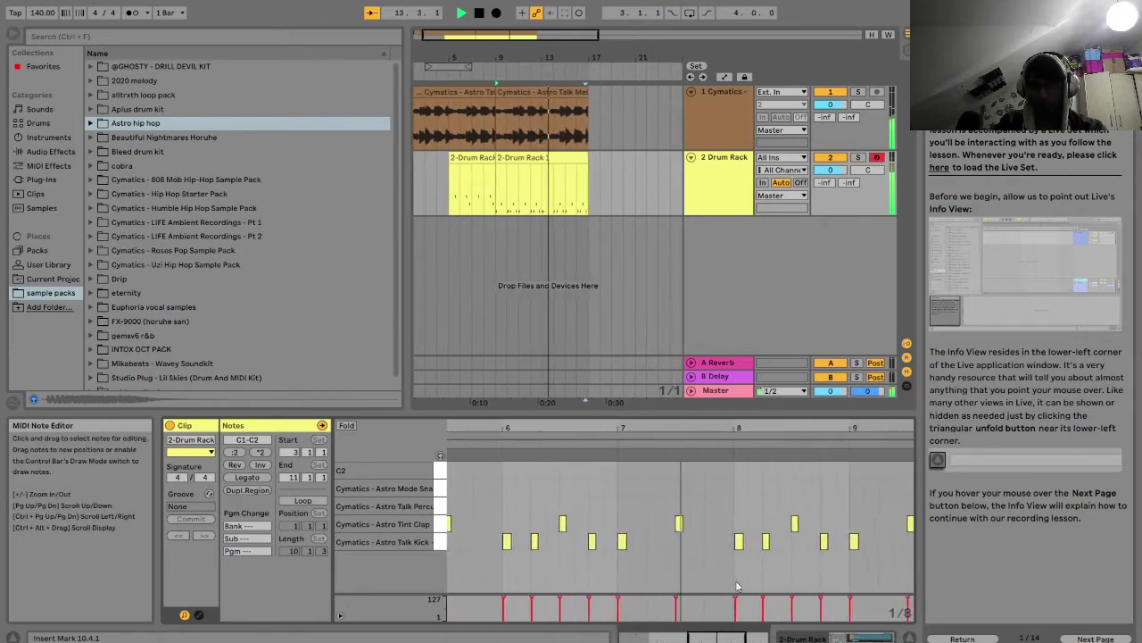
key("space")
Move the percussion notes in the bar 5 drum clip down to the Astro Tint Clap row and listen to the result
left_click_drag(895, 503, 704, 473)
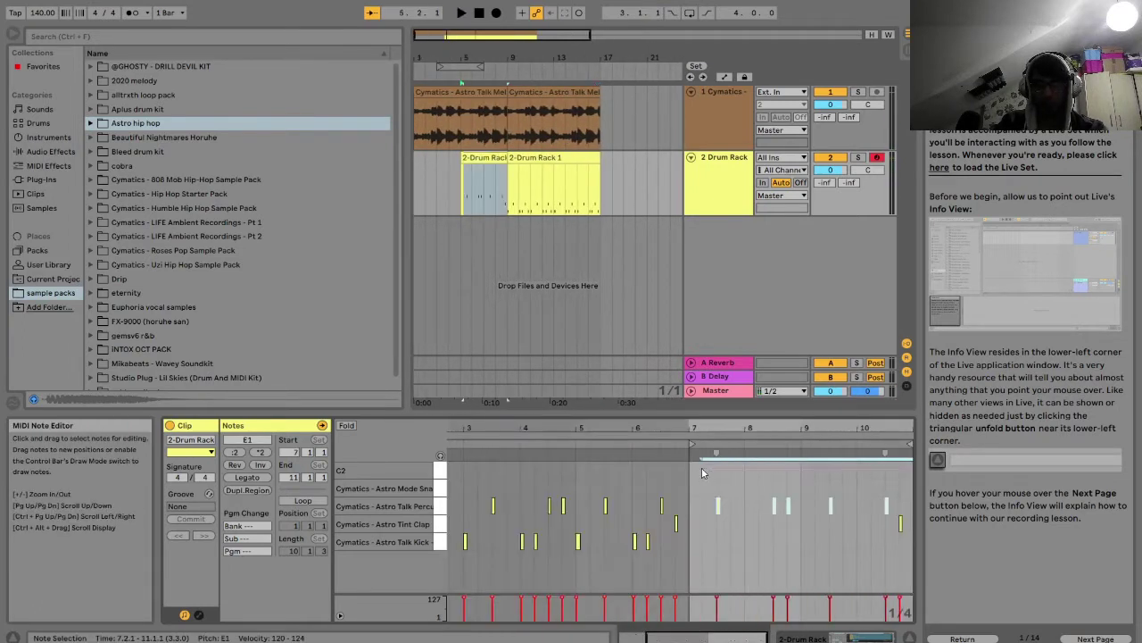
key("Down")
key("space")
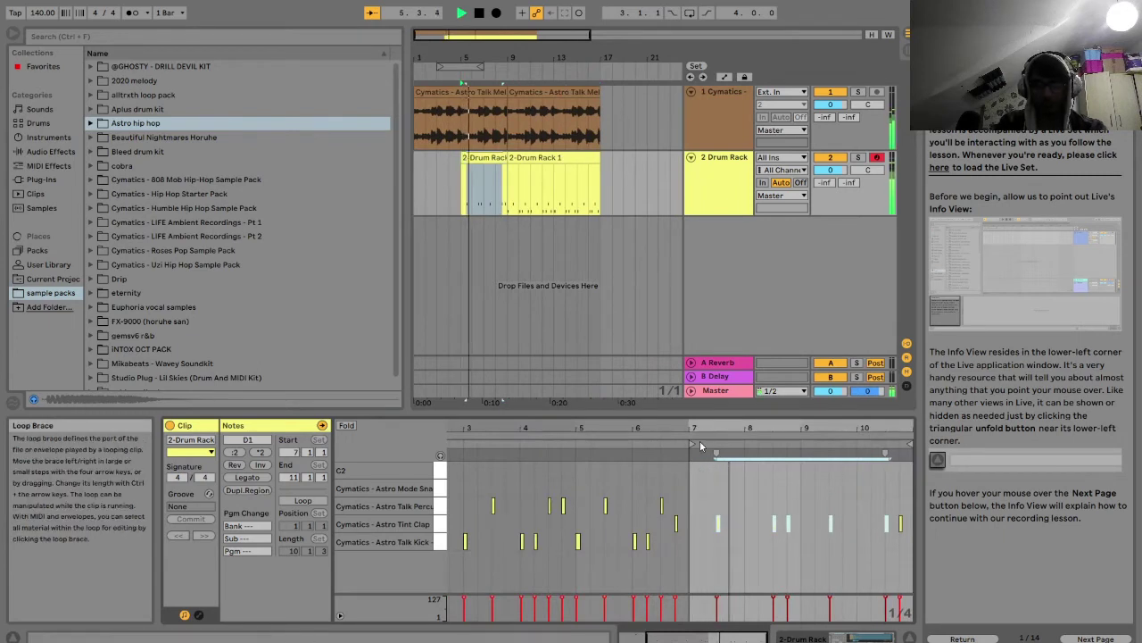
left_click(756, 569)
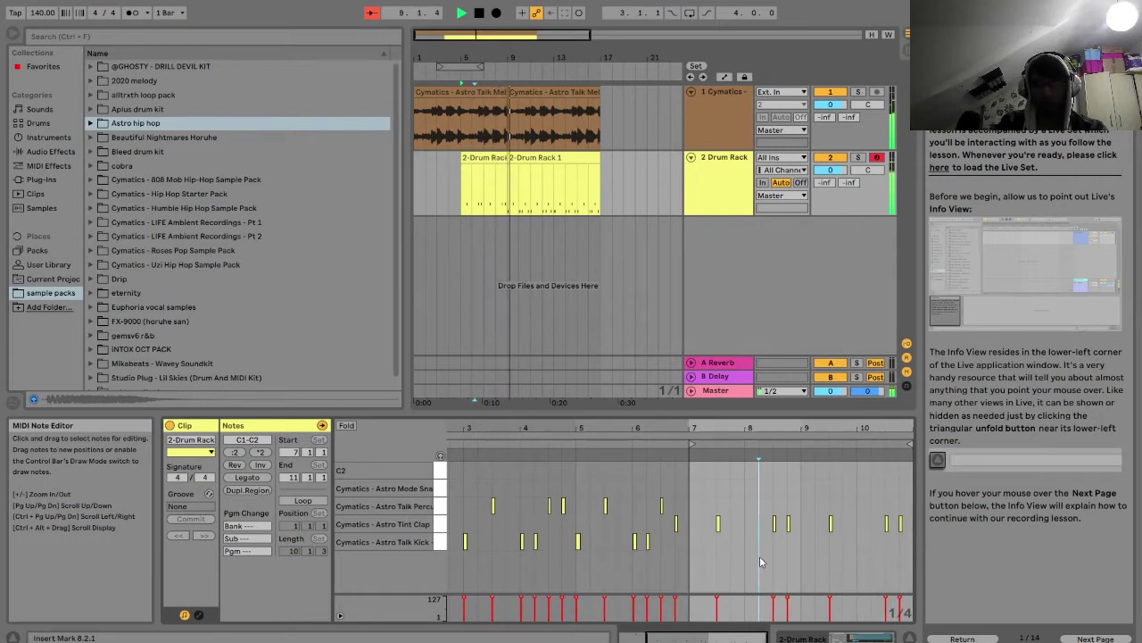
key("space")
Add an Astro Tint Clap note at 10.4.3 near the end of the first drum clip and play it from bar 5
key("plus")
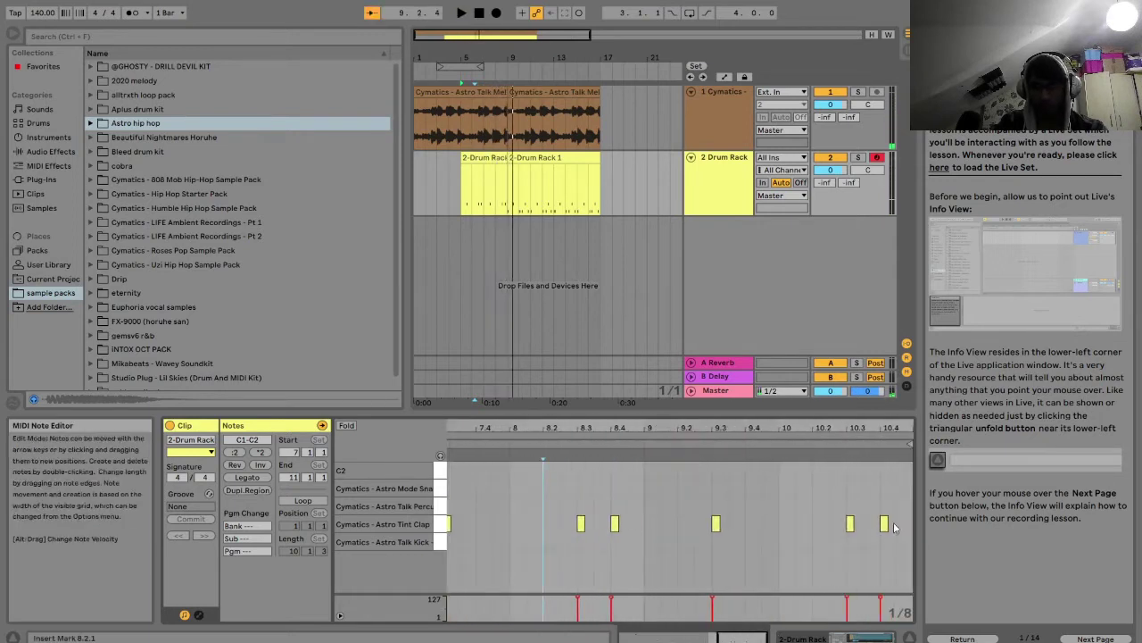
left_click(885, 524)
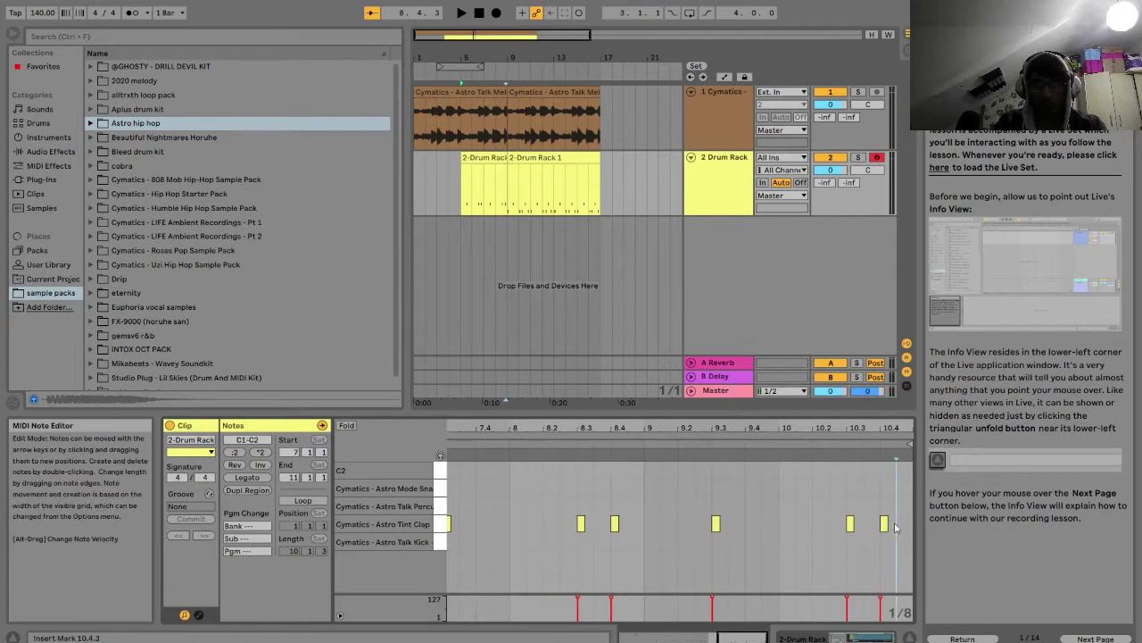
left_click(464, 195)
key("space")
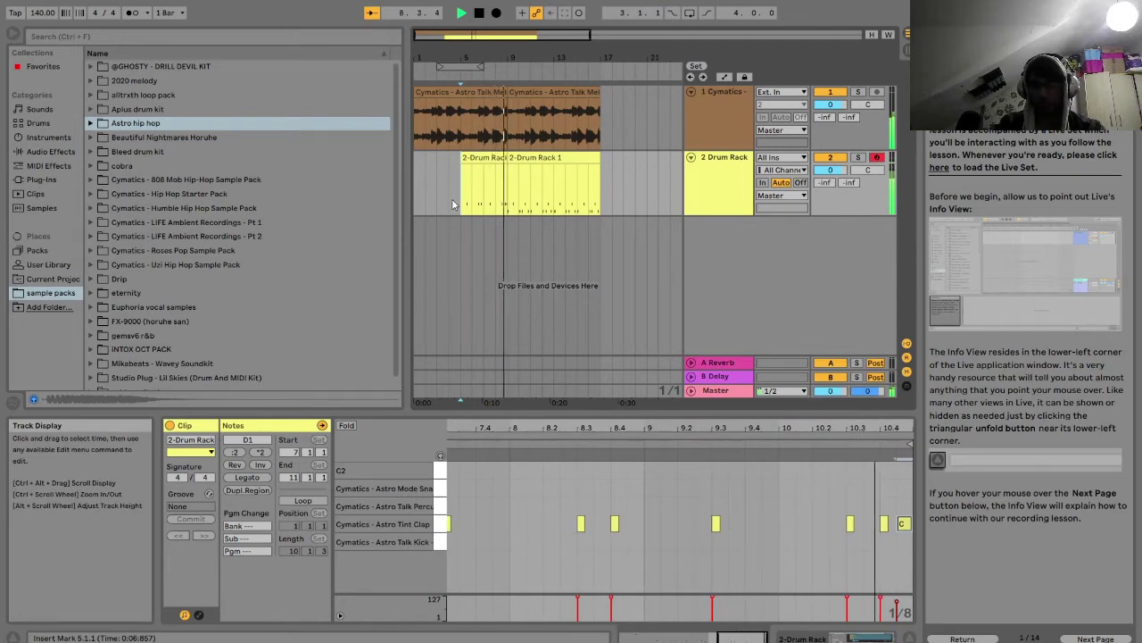
key("space")
Create a new track below the Drum Rack track with an empty Simpler instrument
left_click(580, 157)
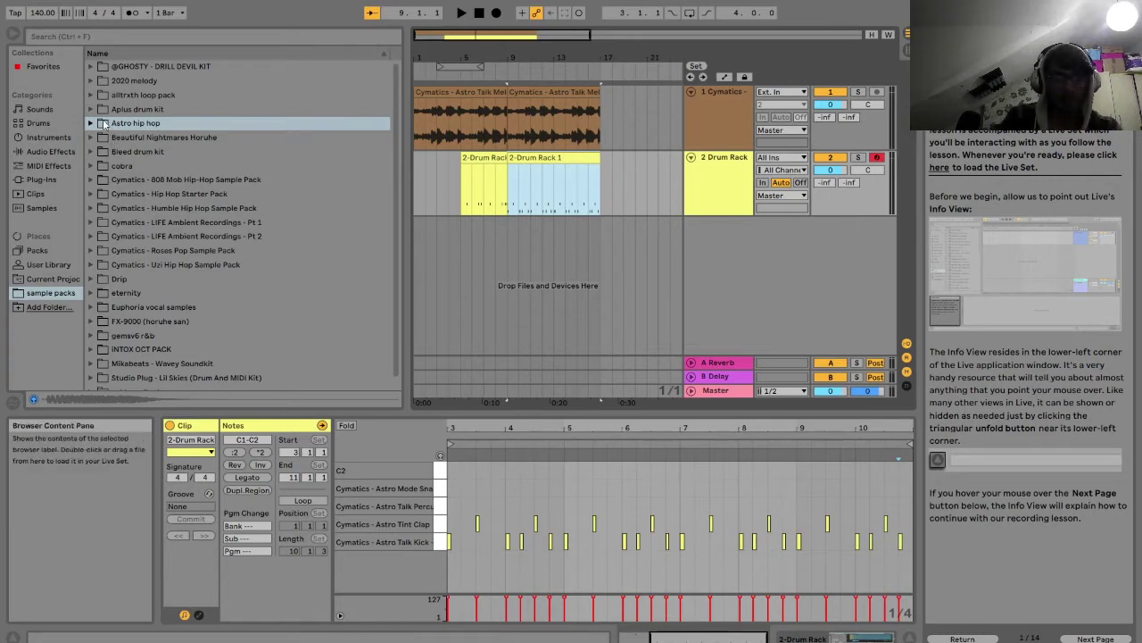
left_click(39, 125)
left_click(46, 138)
left_click(43, 126)
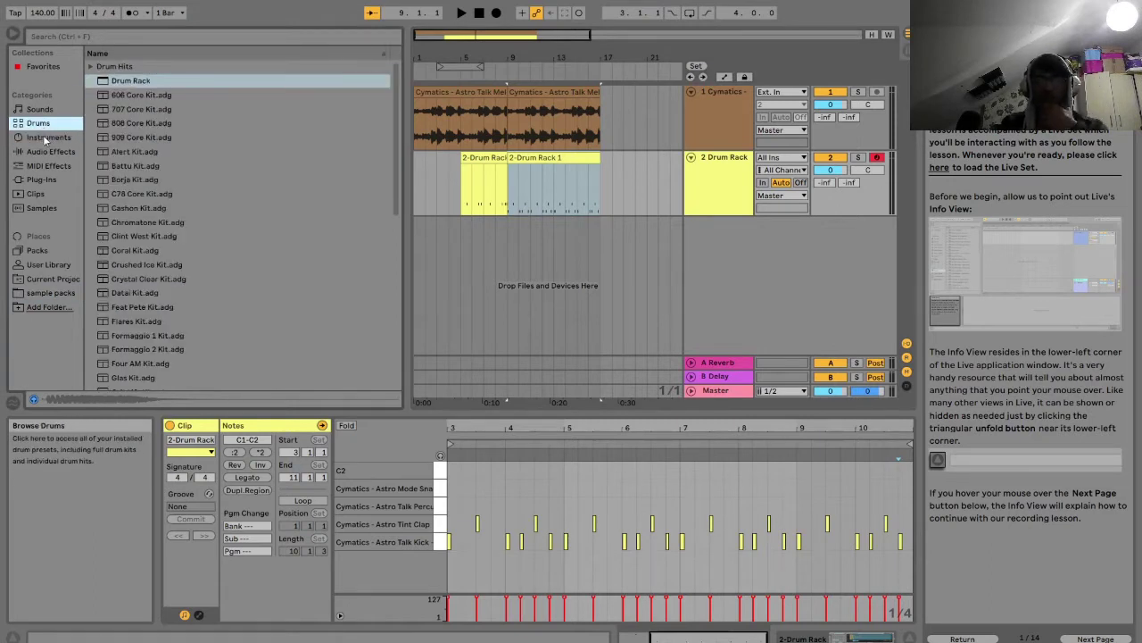
left_click(44, 138)
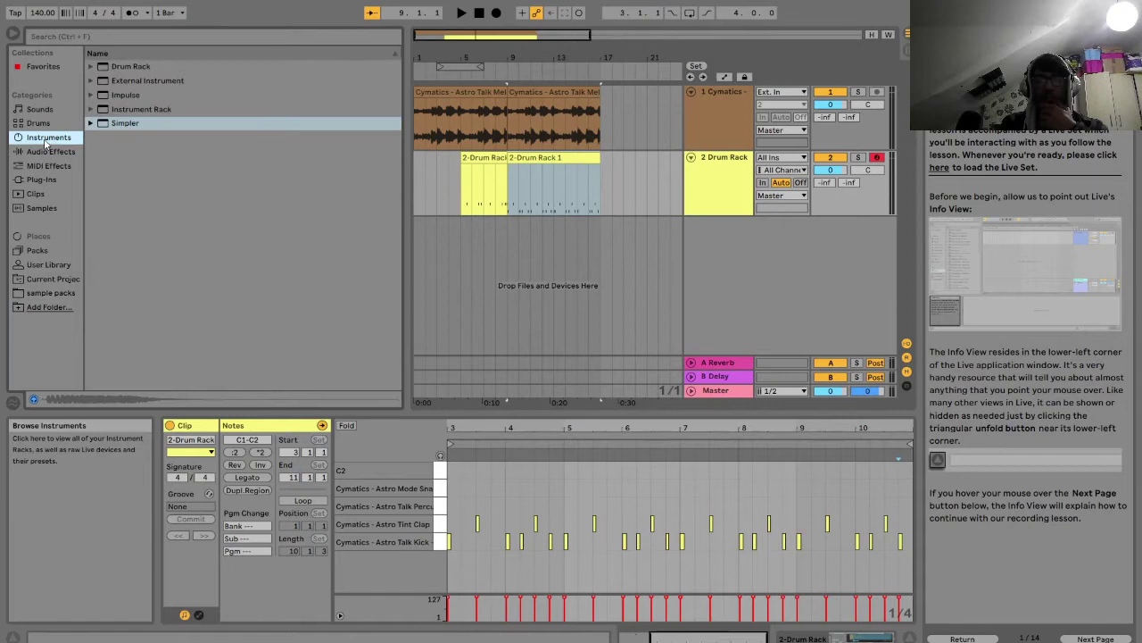
left_click(117, 125)
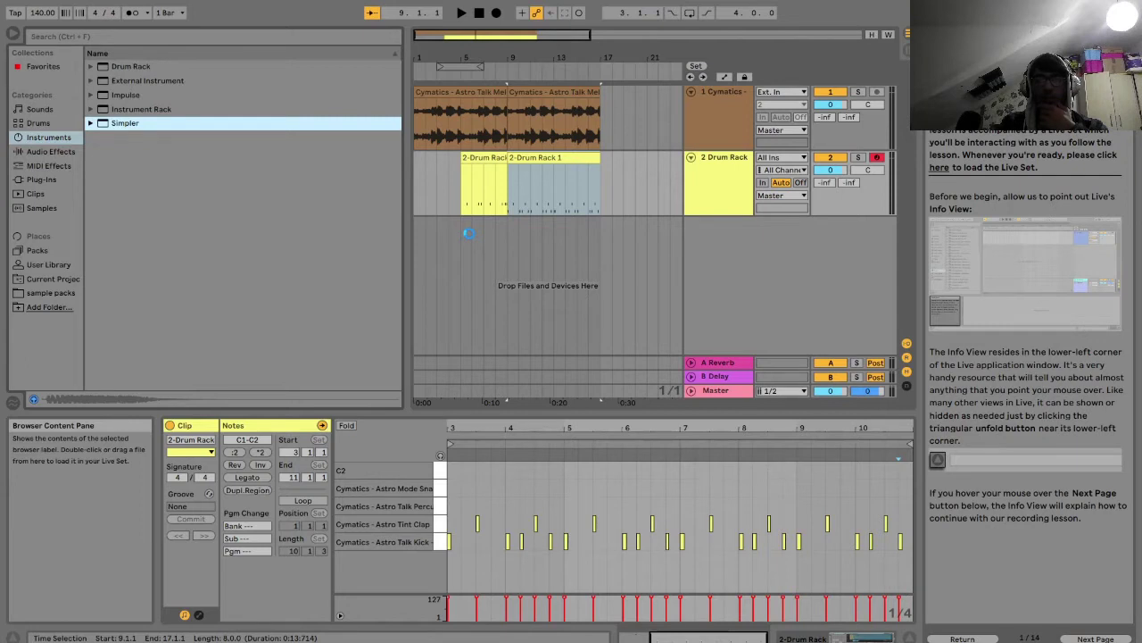
left_click_drag(468, 233, 470, 235)
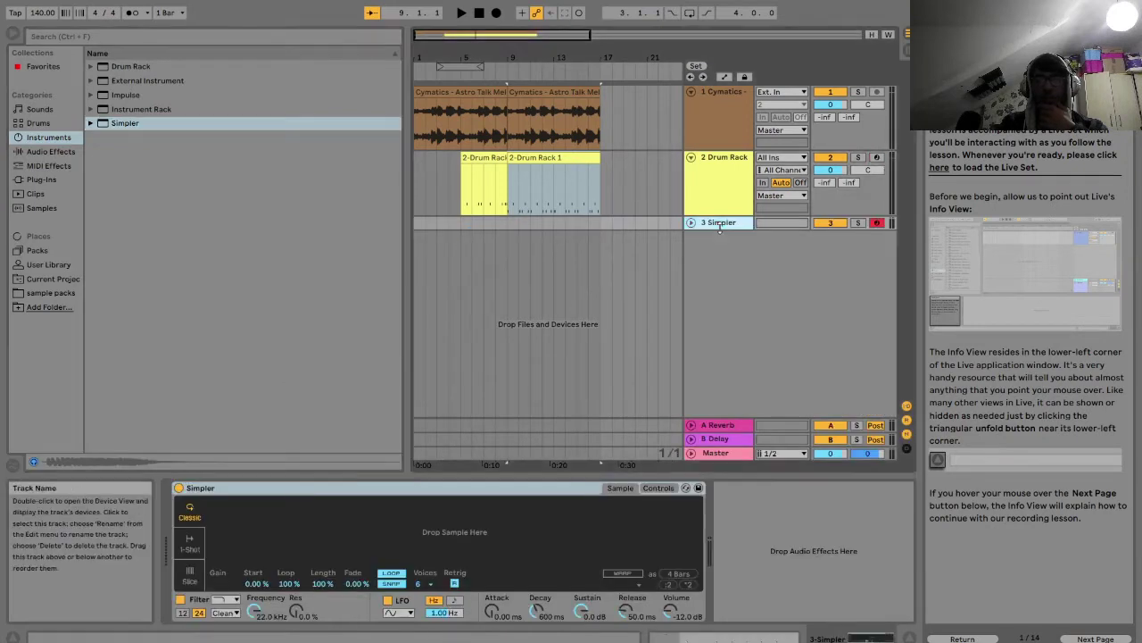
Audition the Astro hip hop hi-hats and load Cymatics - Astro Talk Hihat 2.wav into the Simpler
left_click(38, 296)
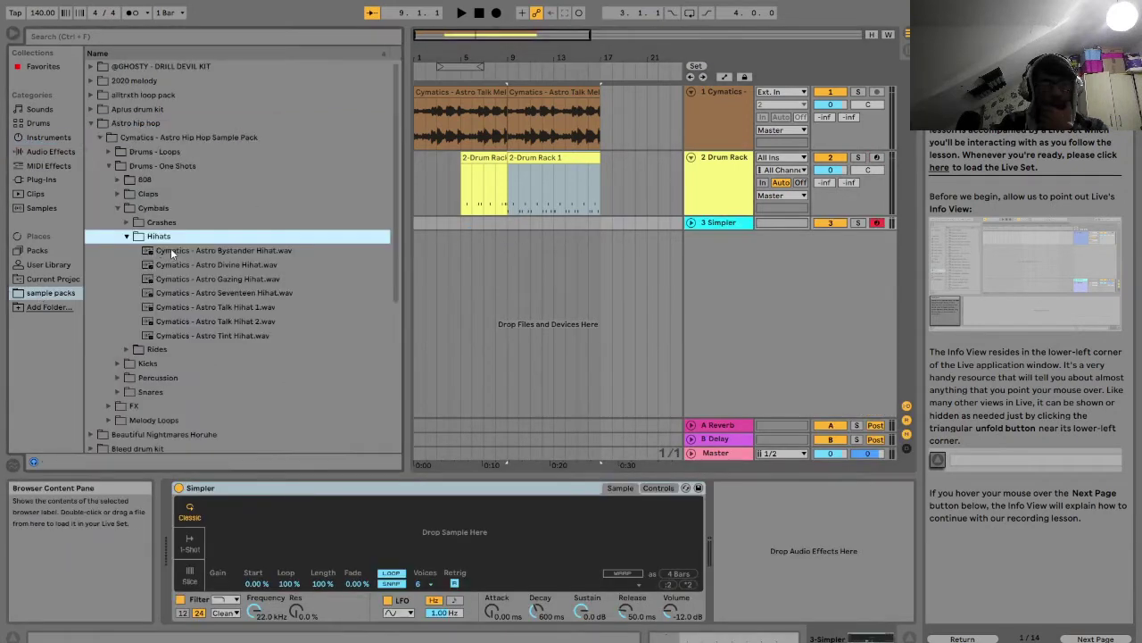
left_click(210, 251)
left_click(210, 265)
left_click(220, 284)
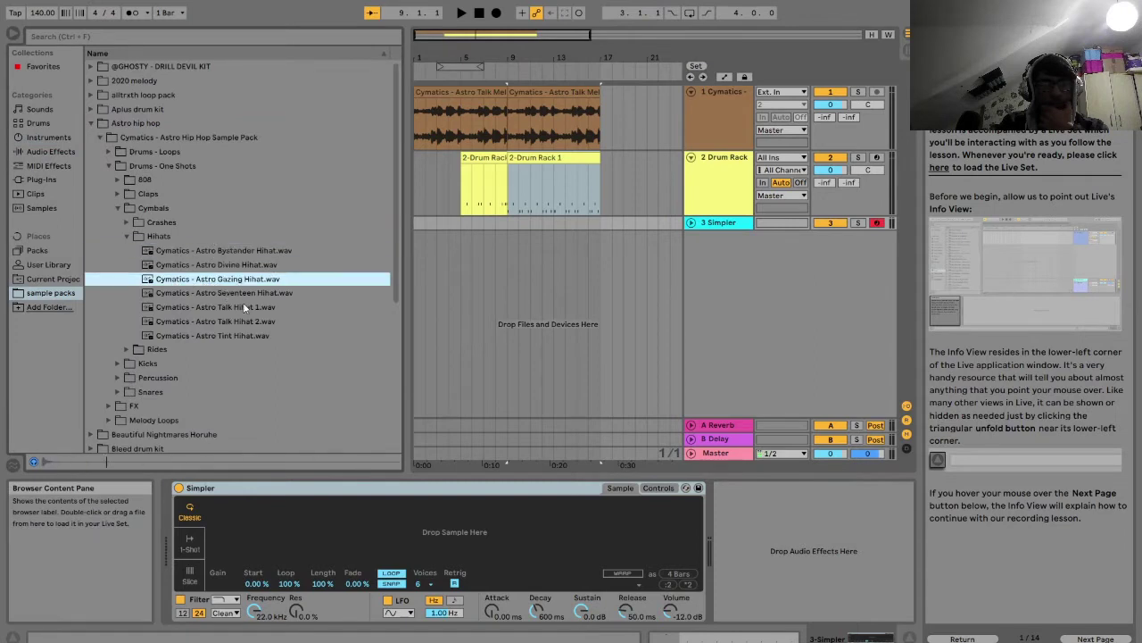
left_click(234, 294)
left_click(248, 307)
left_click(257, 325)
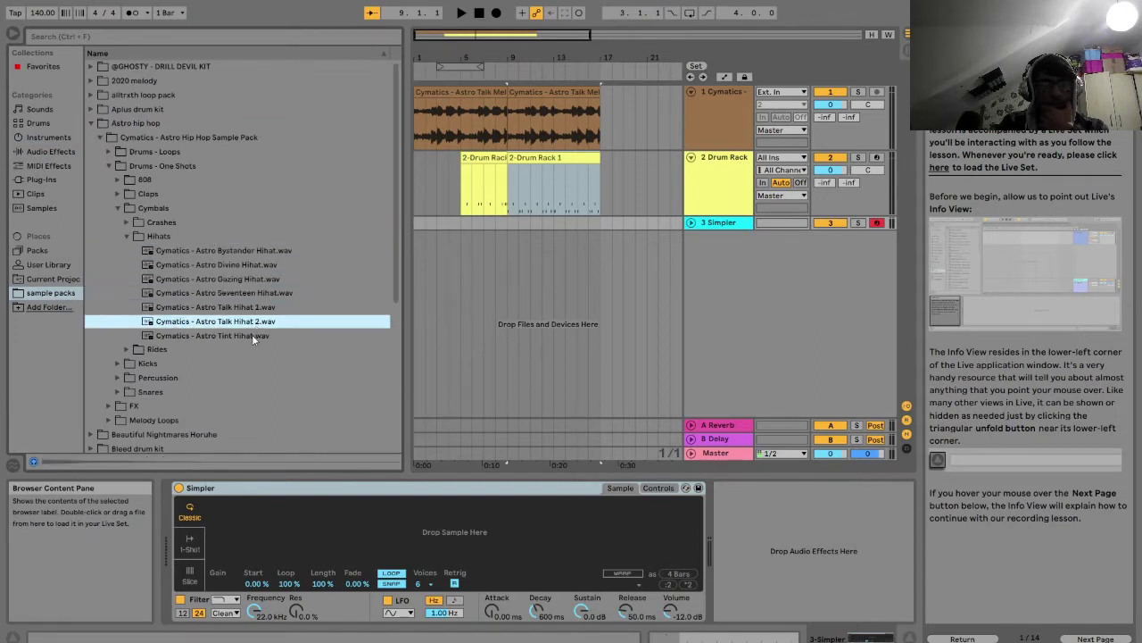
left_click(253, 336)
left_click(235, 324)
left_click_drag(319, 521, 319, 521)
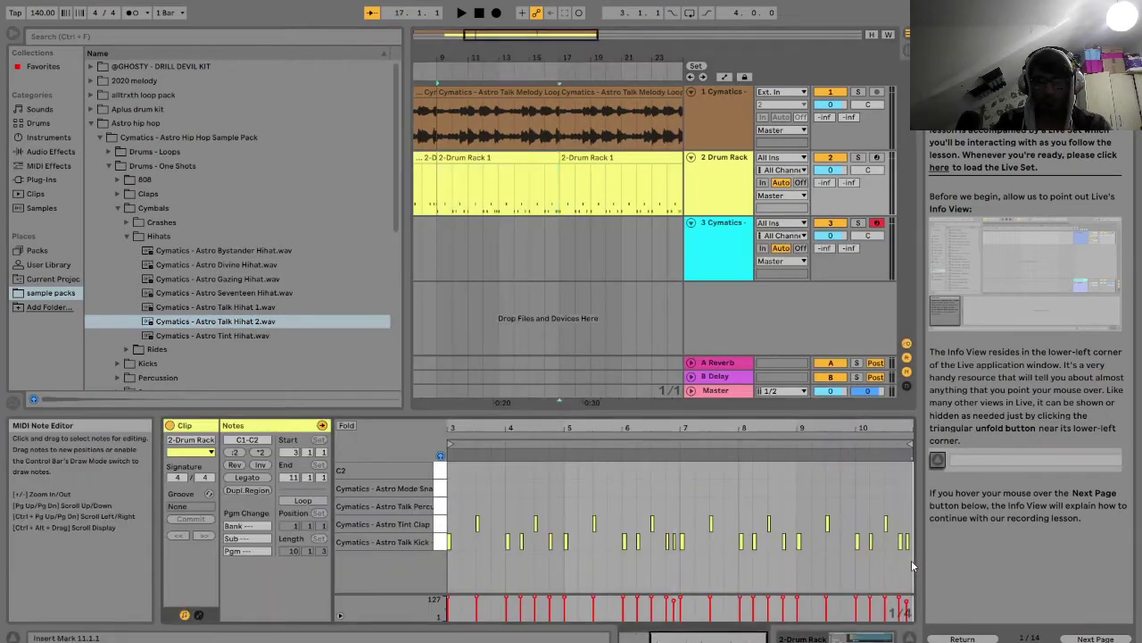
Create an empty MIDI clip on the hi-hat track from bar 9 to bar 17 and set its loop length to 9 bars
left_click_drag(911, 559, 416, 481)
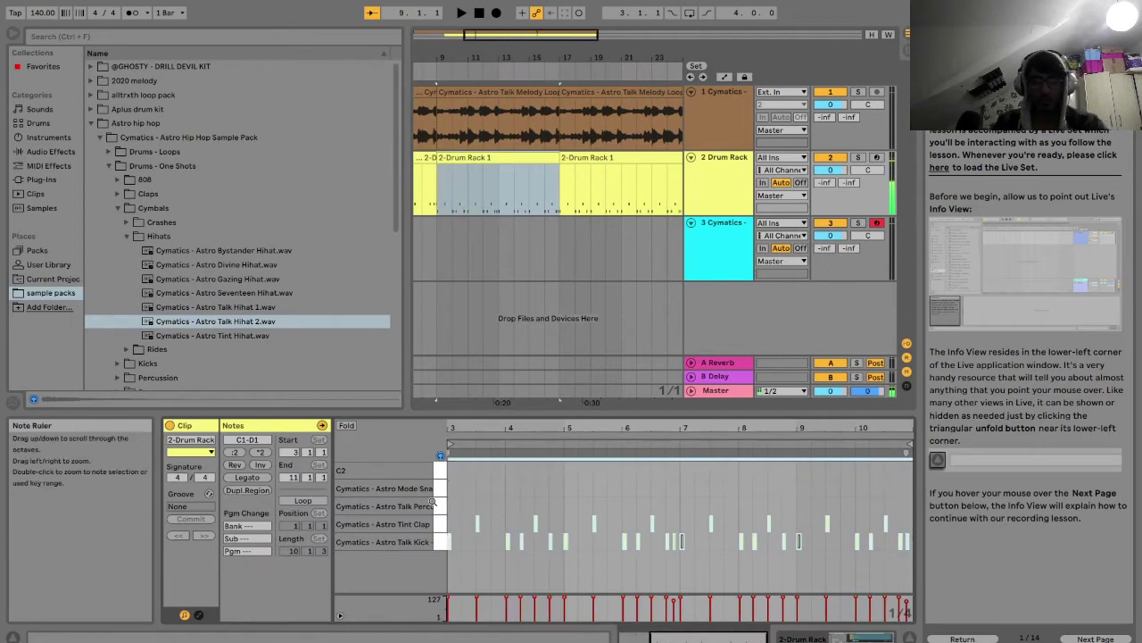
left_click(439, 232)
double_click(439, 231)
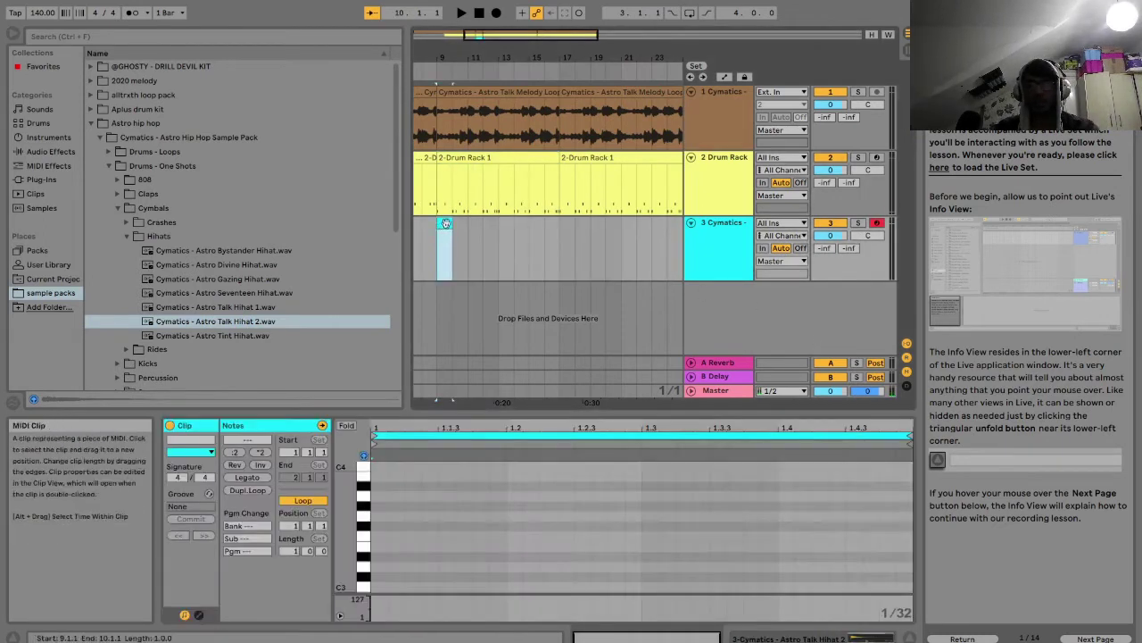
left_click_drag(451, 223, 560, 223)
left_click(292, 553)
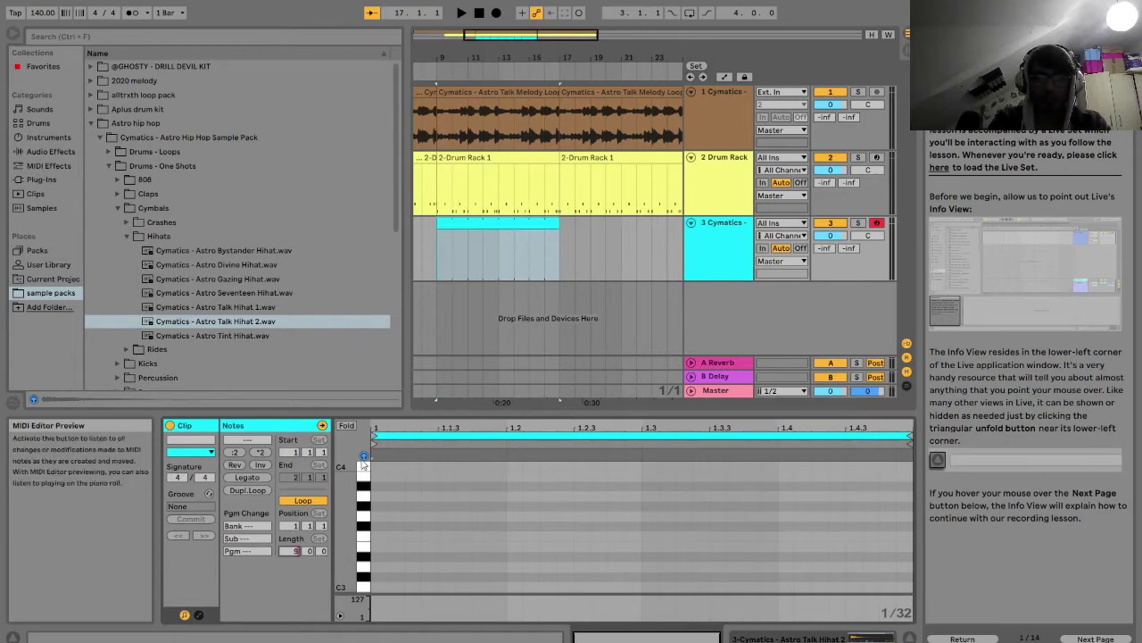
left_click(534, 227)
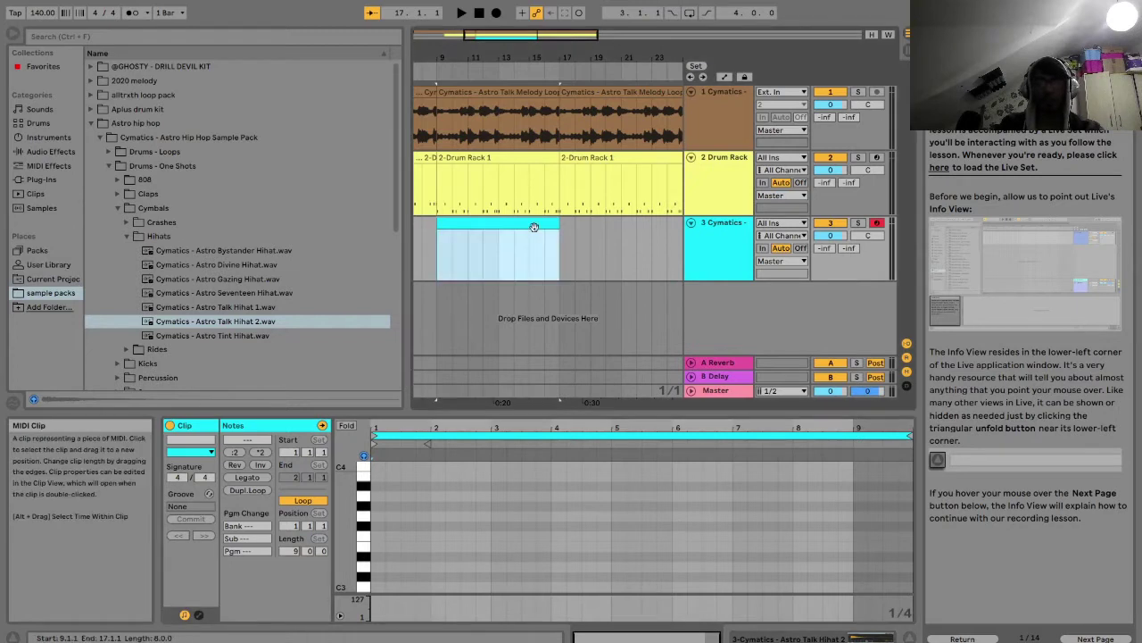
left_click(375, 524)
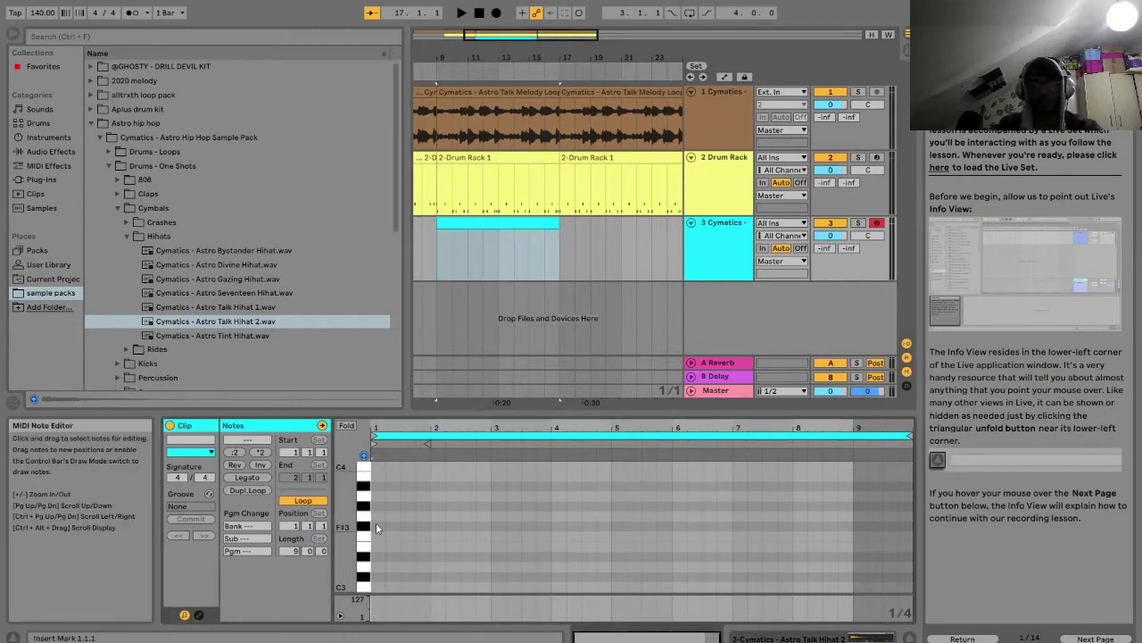
Fill the hi-hat clip with the copied kick and clap notes and transpose them up two octaves to C3 and D3
key("ctrl+a")
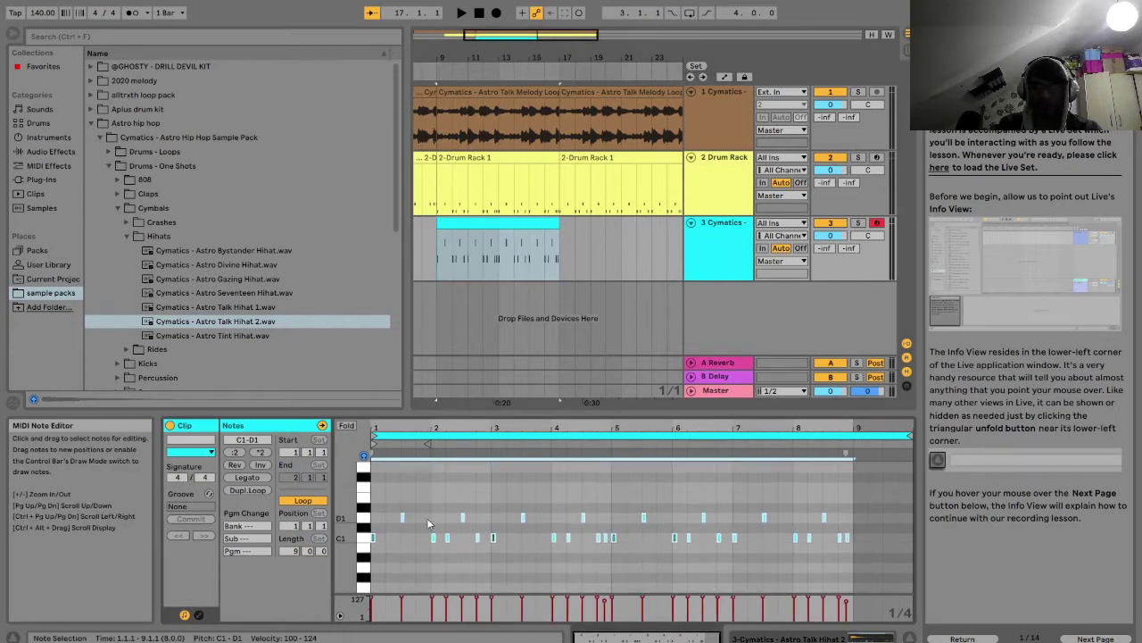
key("Up")
key("Up")
key("Up")
key("Up")
key("Up")
key("Up")
key("Up")
key("Up")
key("Up")
key("Up")
key("Up")
key("Up")
key("Up")
key("Up")
key("Up")
key("Up")
key("Up")
key("Up")
key("Up")
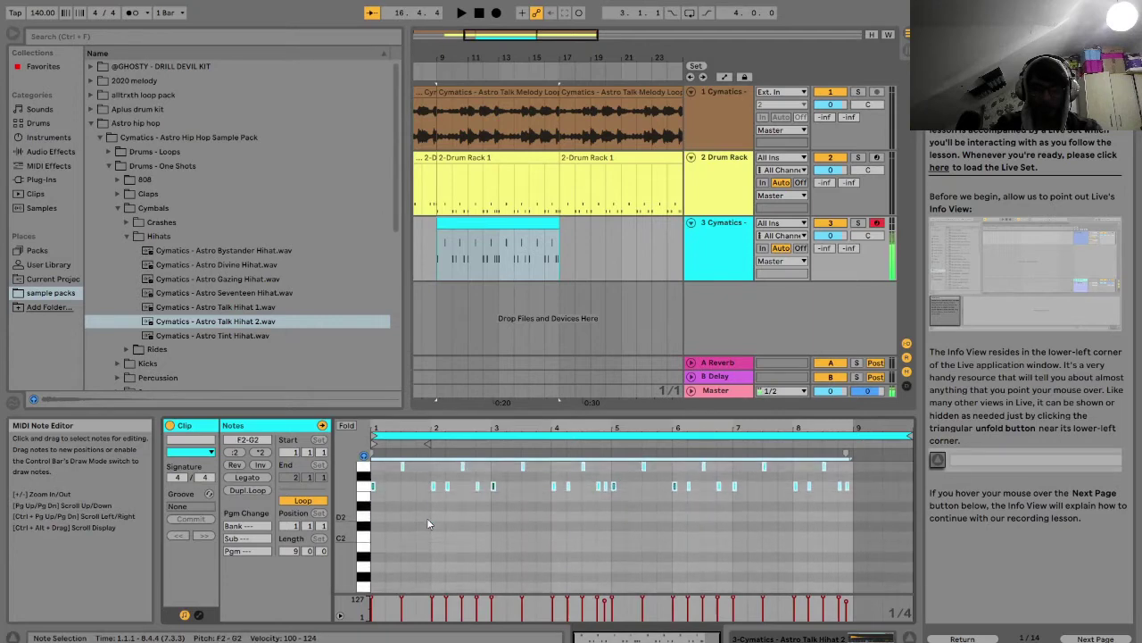
key("Up")
key("Up")
key("Up")
key("Up")
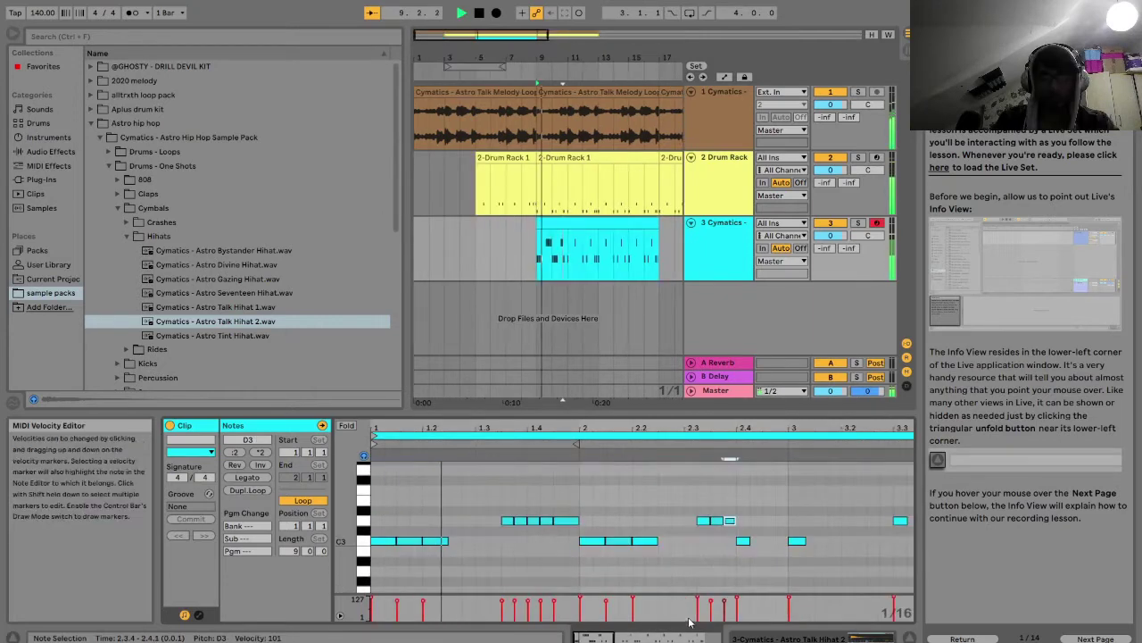
Add a C3 hi-hat note from 2.4.3 to 3.1.1, filling the gap before bar 3, and play the pattern
key("space")
left_click(756, 543)
double_click(757, 541)
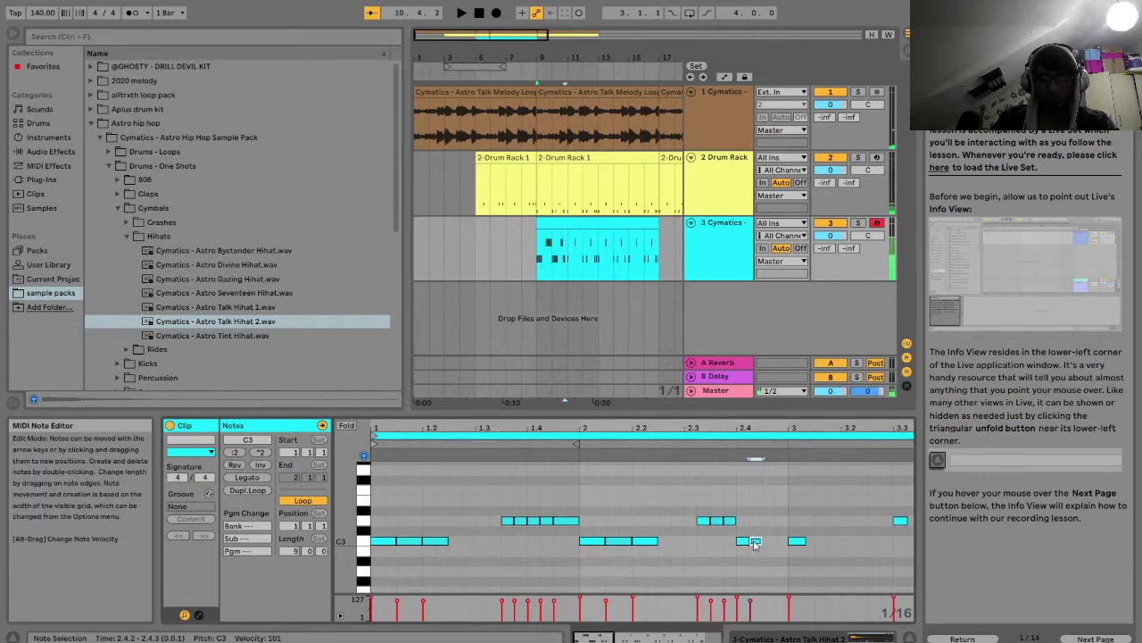
left_click_drag(757, 542, 786, 540)
key("space")
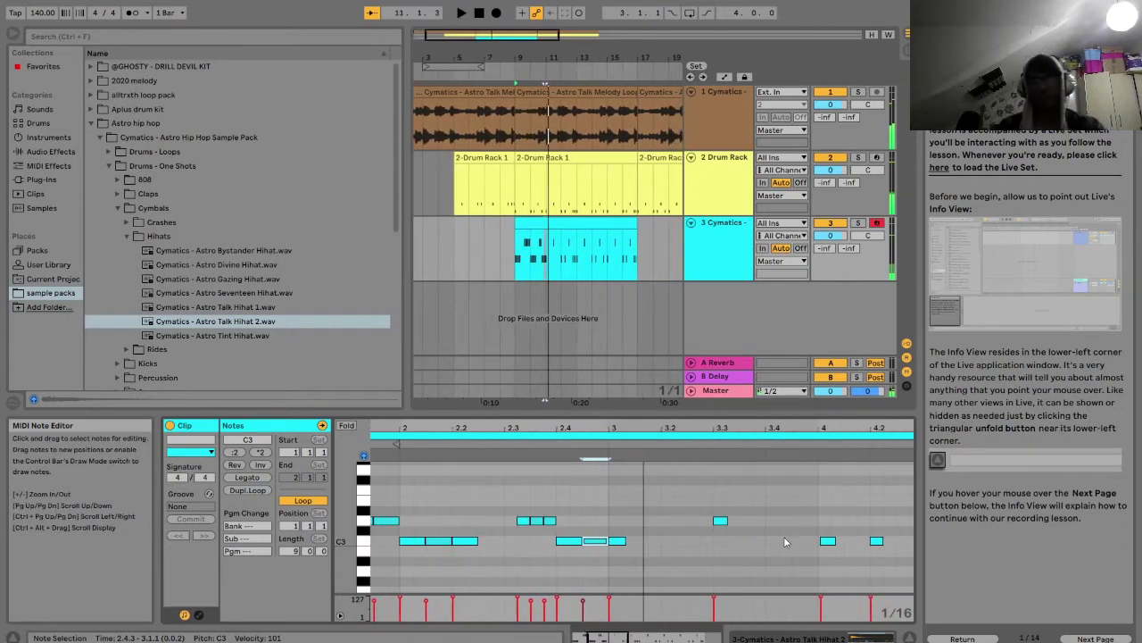
Delete the C3 note at 3.1.1 in the hi-hat clip and play the clip from bar 9
left_click(618, 541)
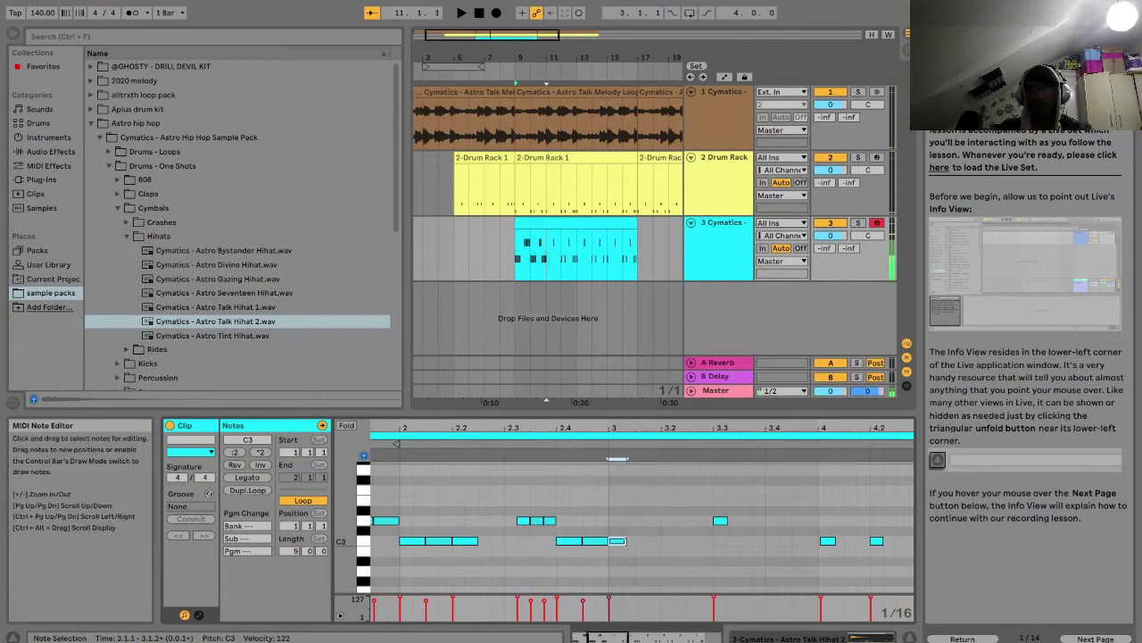
double_click(622, 542)
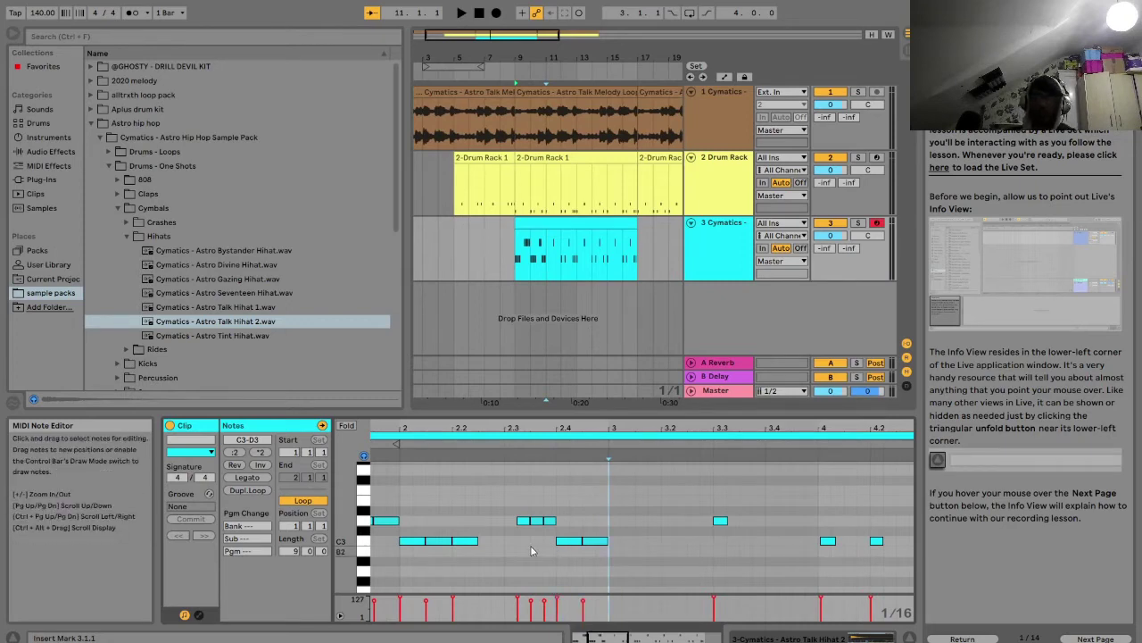
left_click(516, 244)
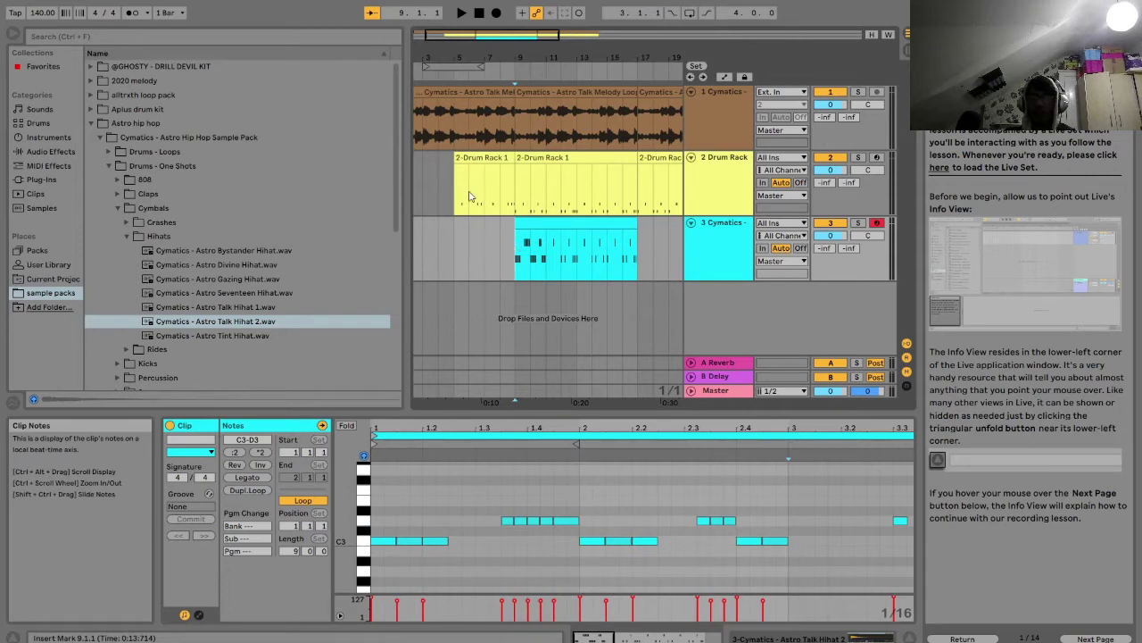
left_click(498, 246)
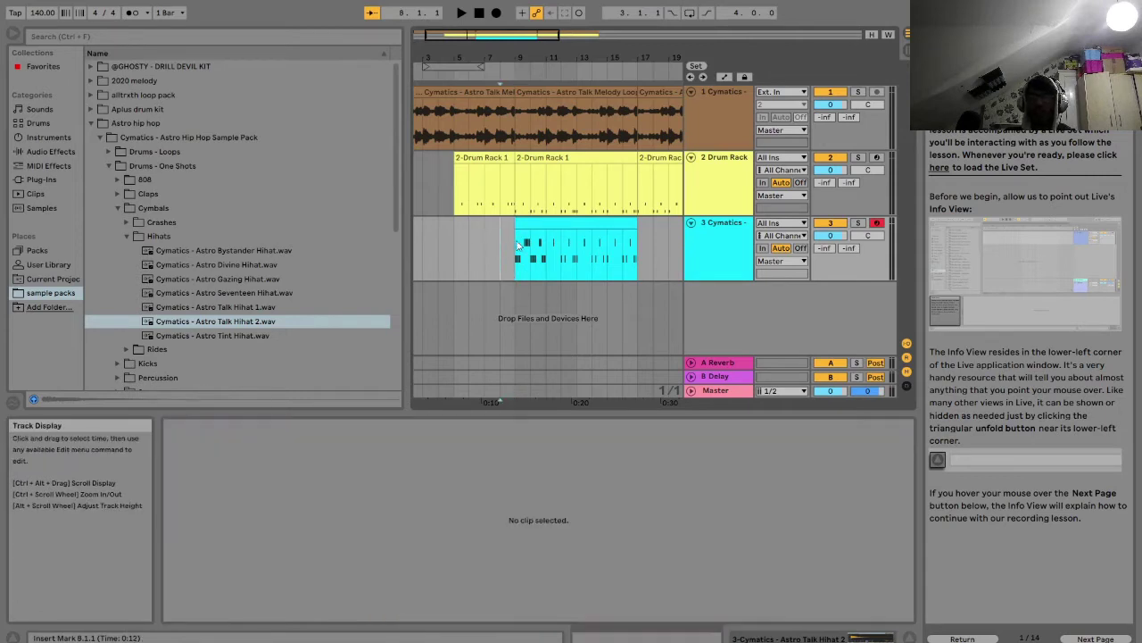
left_click(518, 243)
left_click(580, 224)
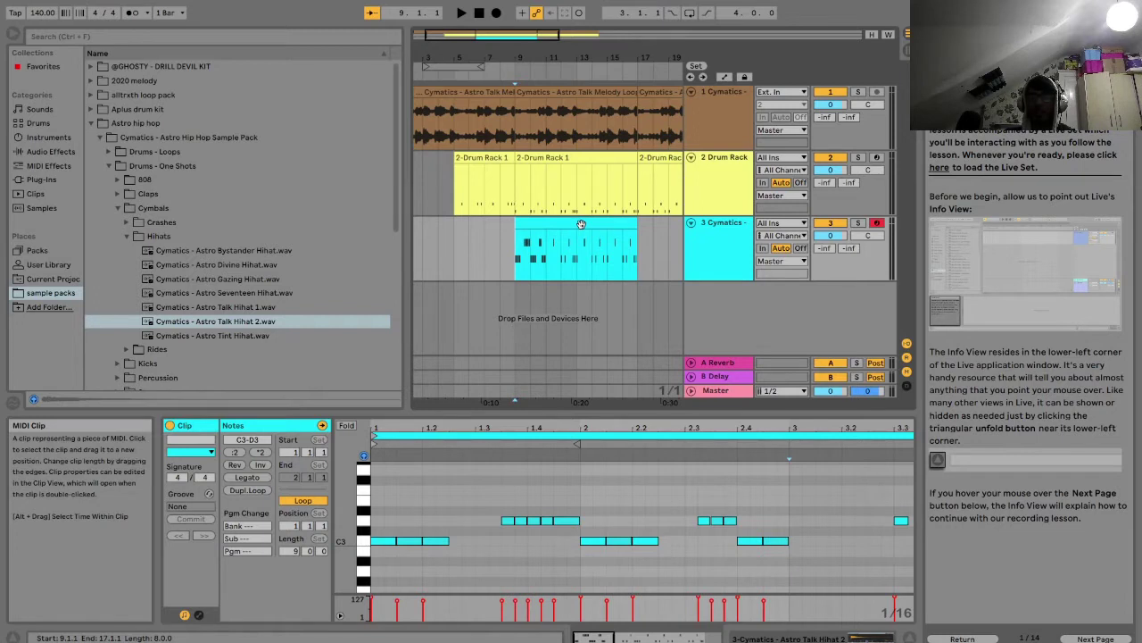
key("space")
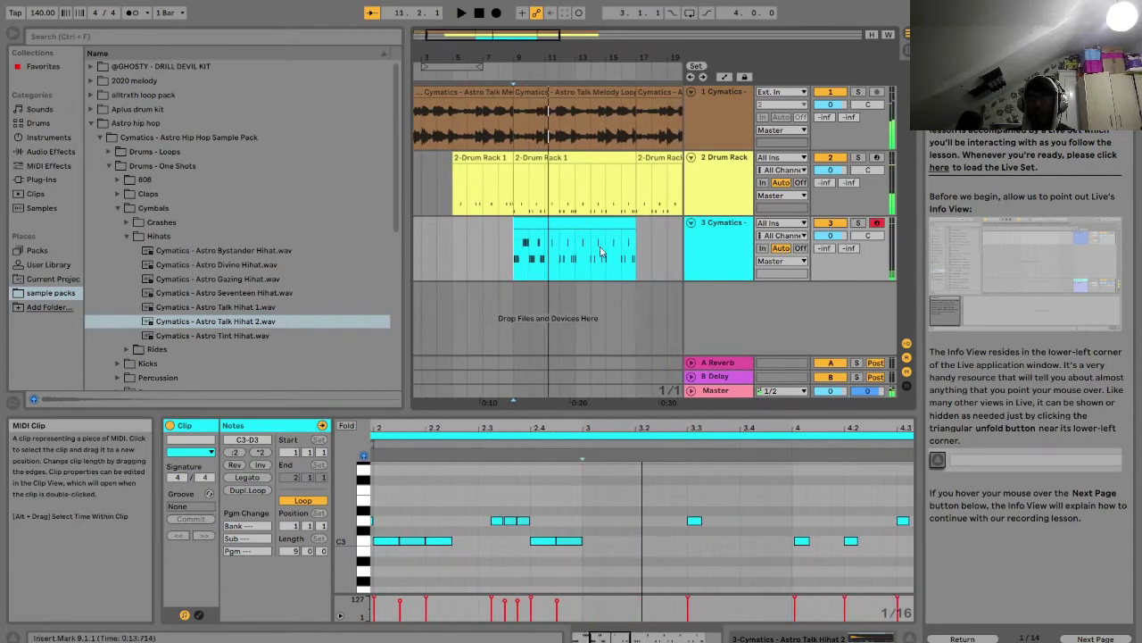
Shorten the hi-hat clip to two bars ending at bar 11 and duplicate it three times up to bar 17
left_click_drag(636, 223, 545, 223)
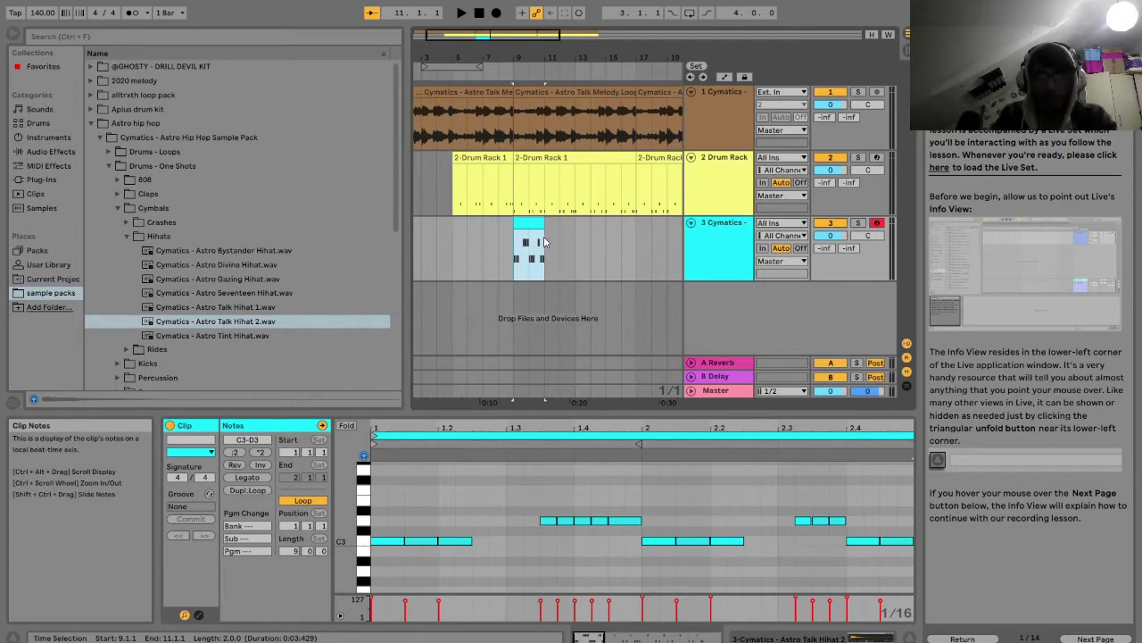
key("ctrl+d")
key("space")
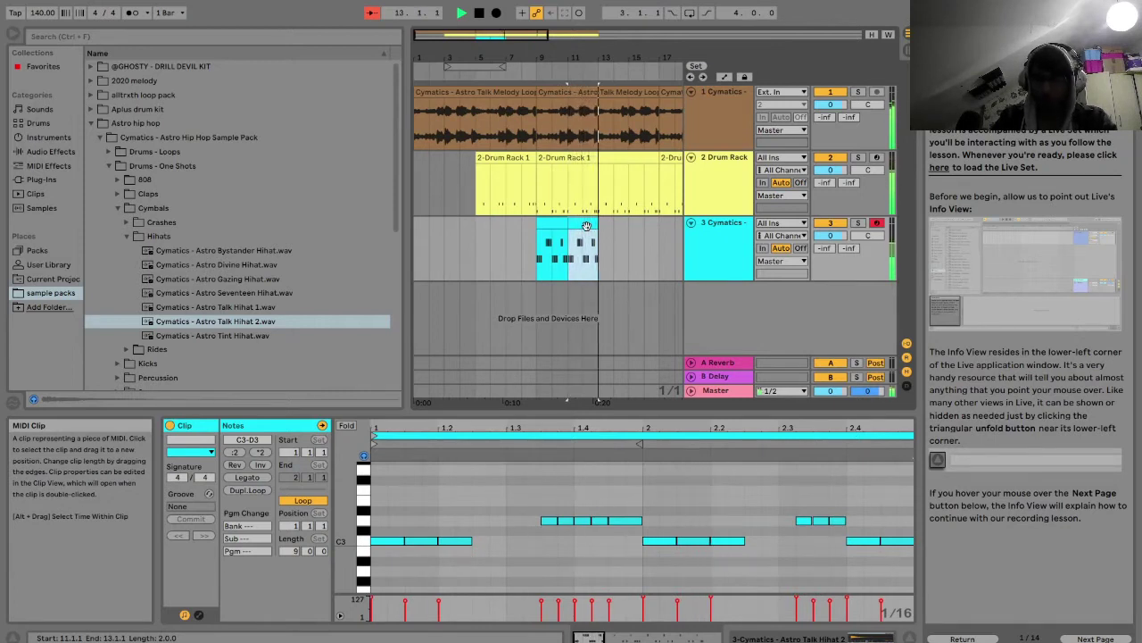
key("ctrl+d")
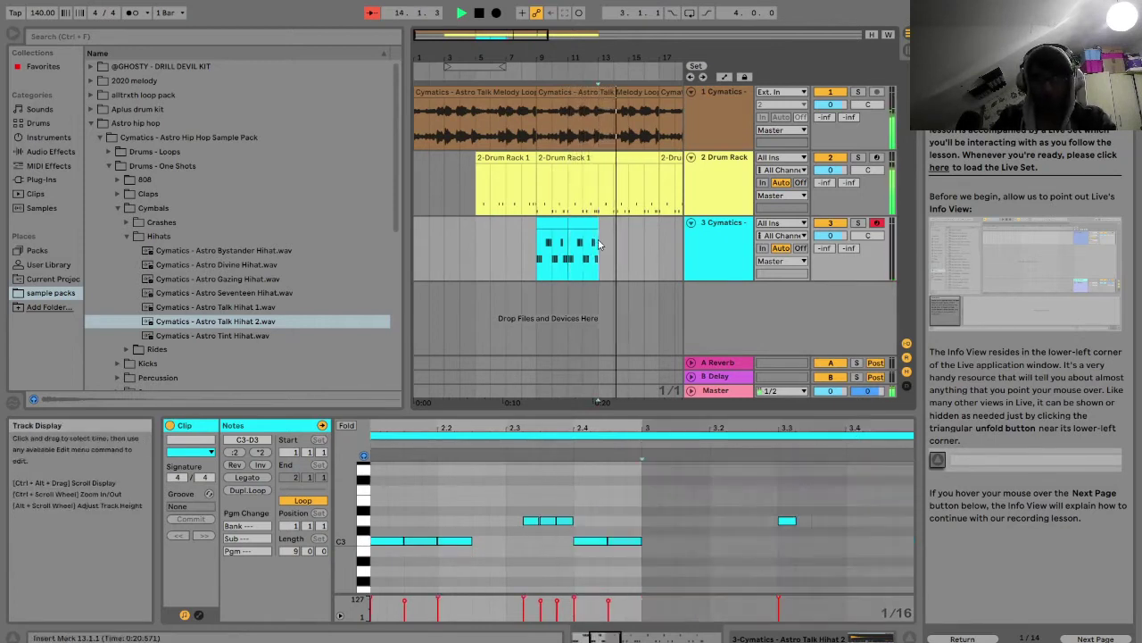
key("ctrl+d")
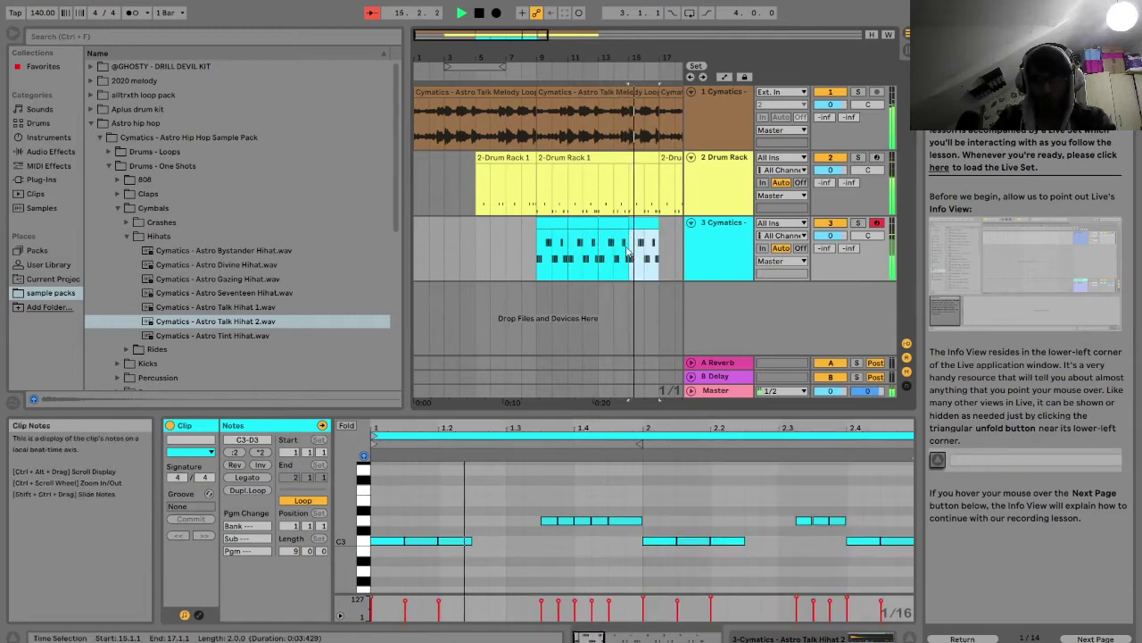
Copy the two-bar hi-hat clips to bars 19 to 21 and 23 to 25, leaving bars 21 to 23 empty
scroll(576, 242, "down", 5)
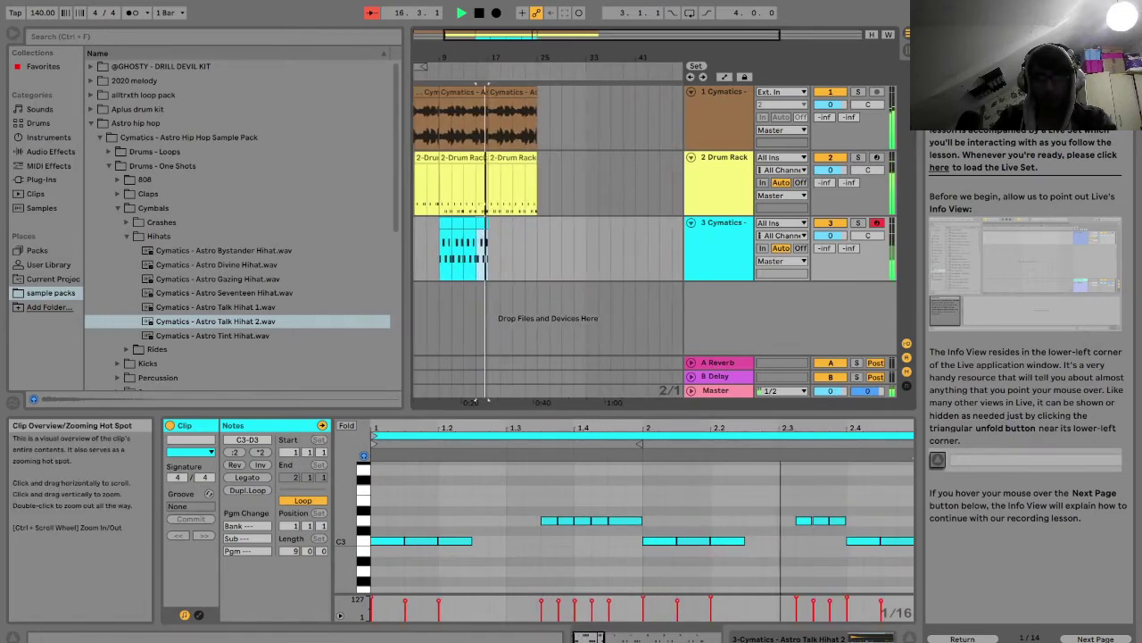
left_click_drag(483, 245, 496, 239)
left_click(511, 236)
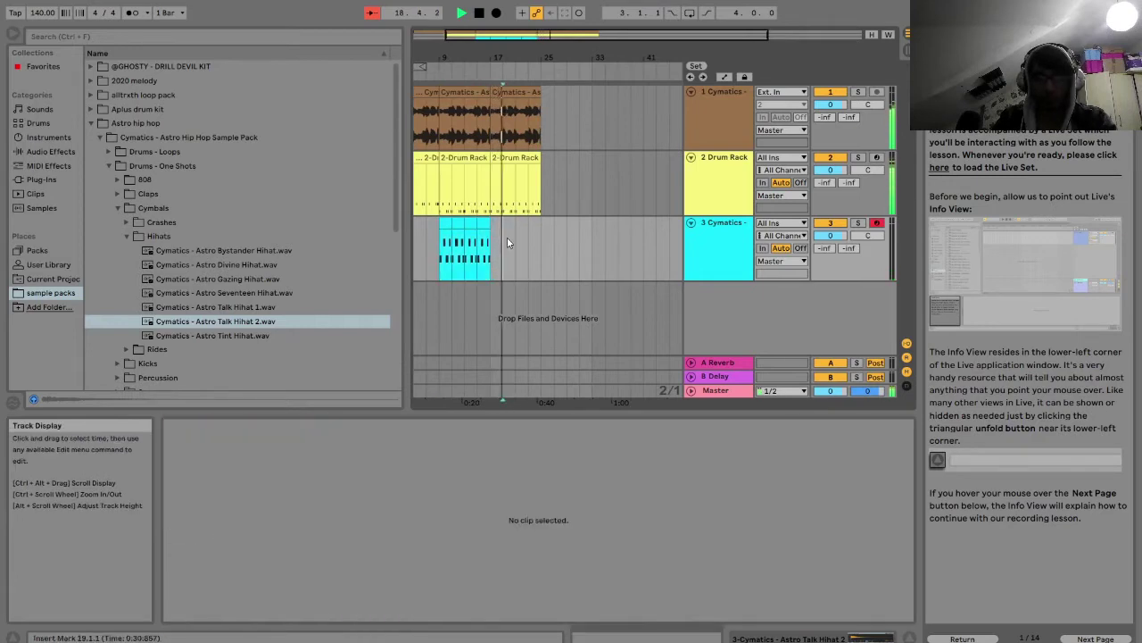
key("ctrl+v")
left_click(546, 224)
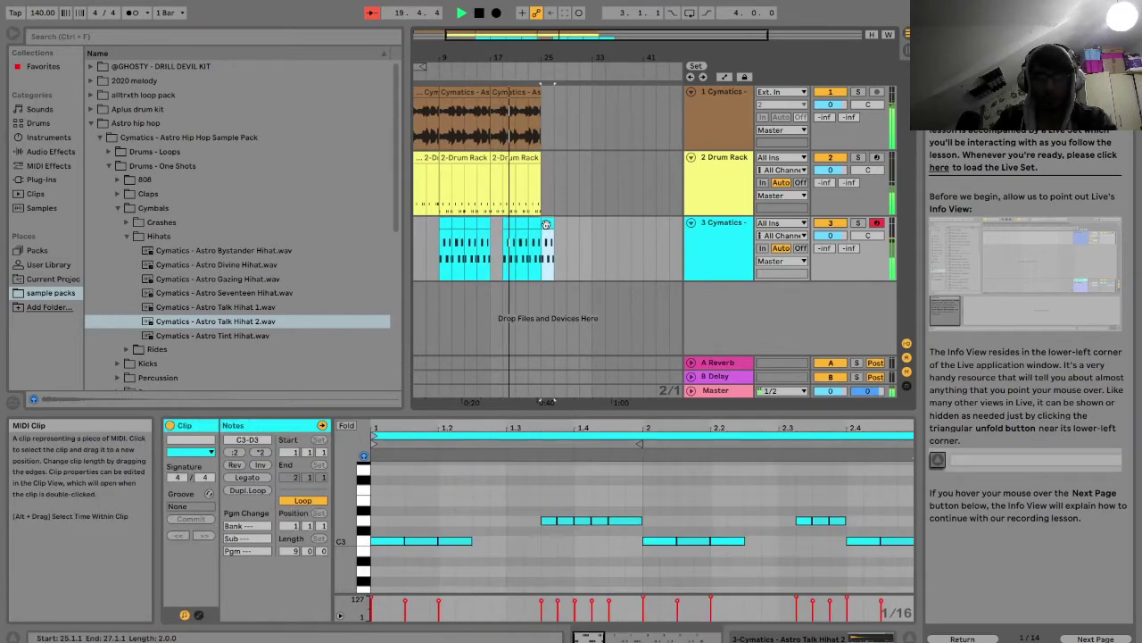
left_click_drag(546, 224, 522, 224)
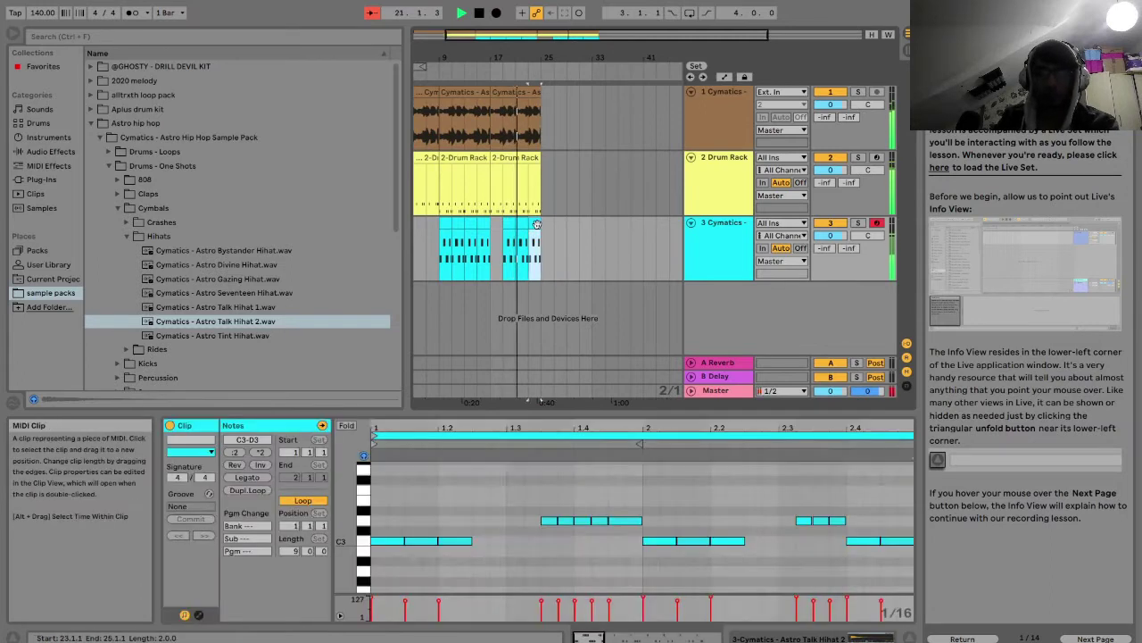
left_click(522, 224)
key("Delete")
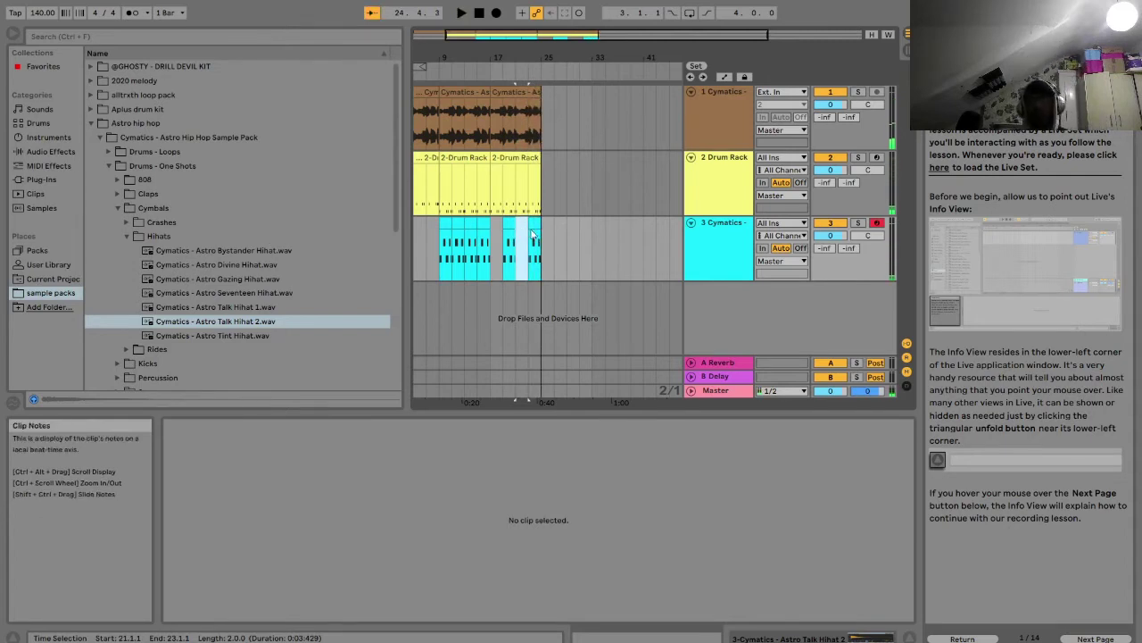
left_click(491, 255)
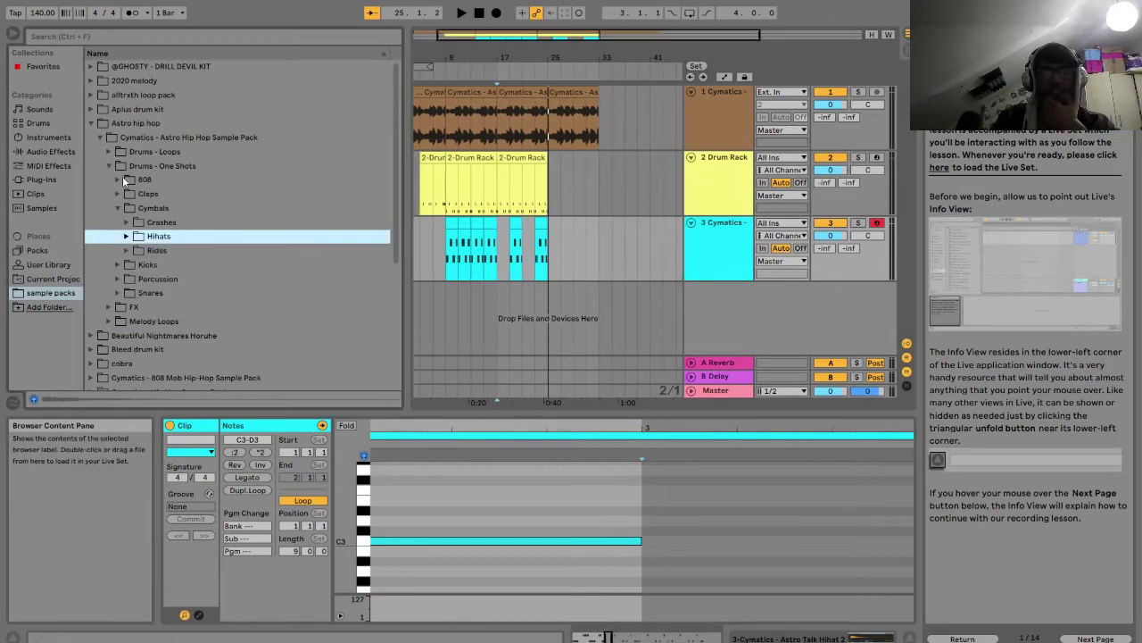
Audition the 808 samples of the Astro hip hop pack, including Cymatics - Astro Talk 808 - B.wav
left_click(117, 180)
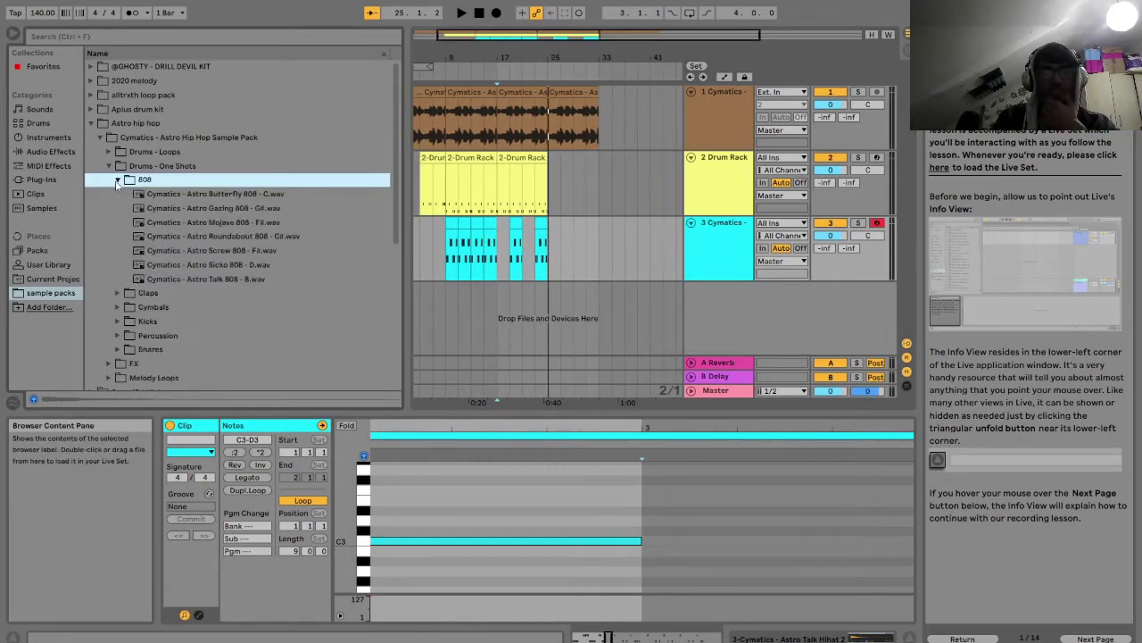
left_click(202, 197)
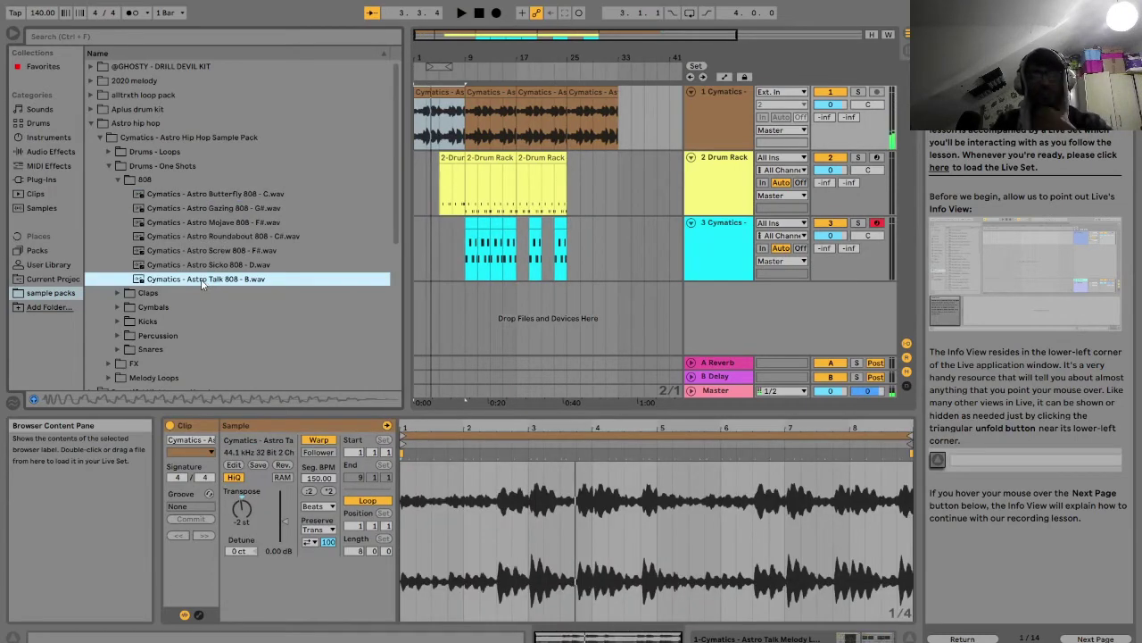
left_click(93, 123)
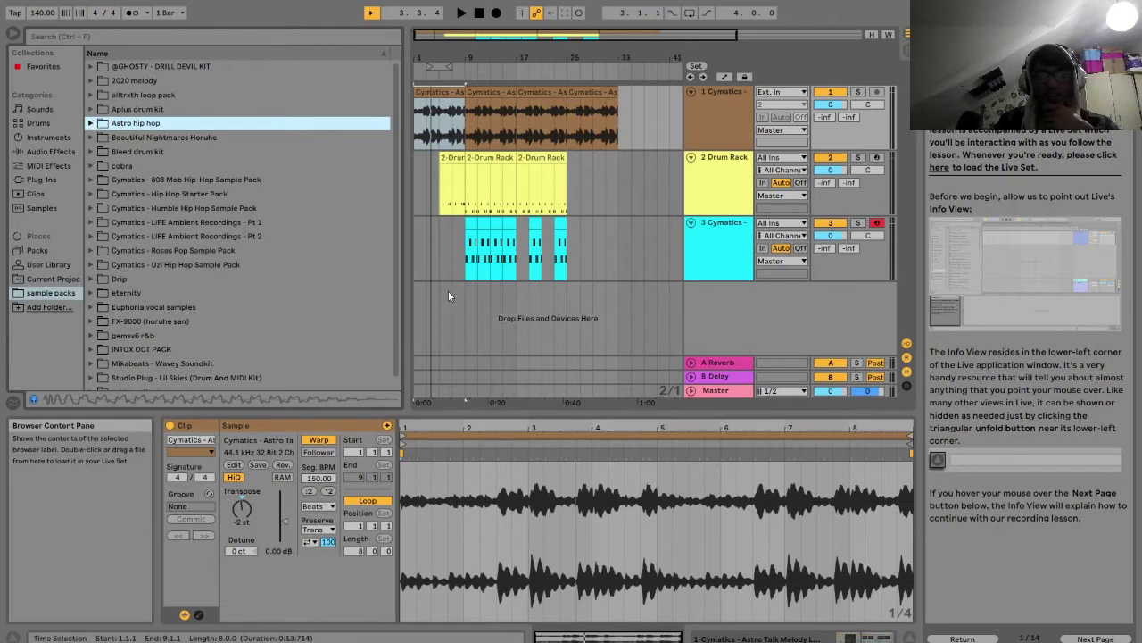
Create a Simpler track below the hi-hats with Cymatics - Astro Talk 808 - B.wav and an empty clip from bar 9 to 11
left_click(39, 124)
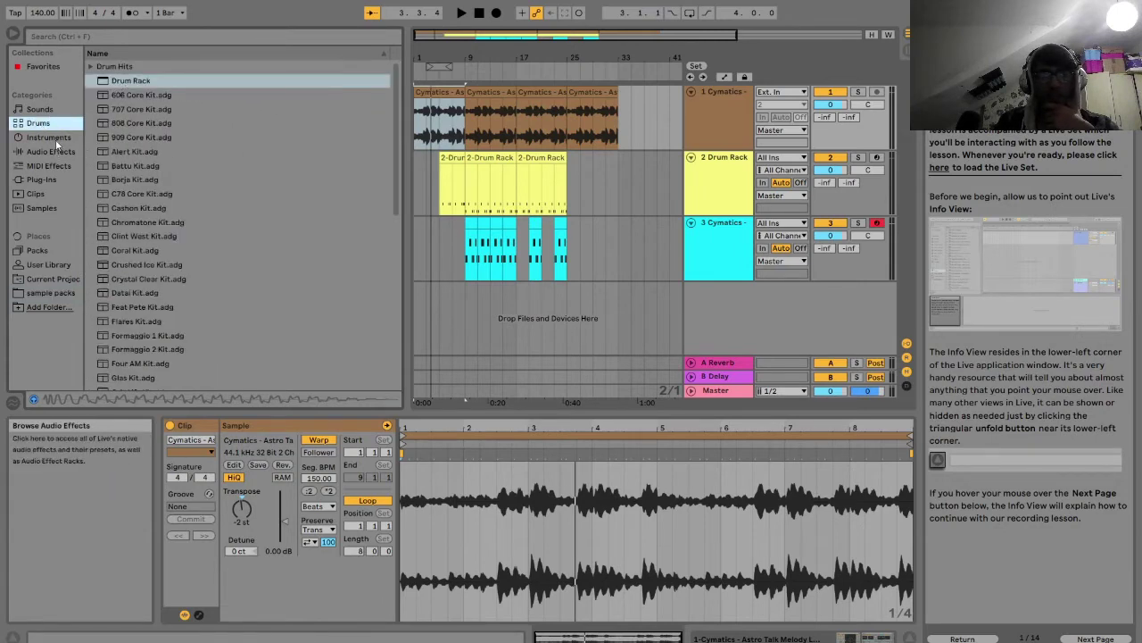
left_click(49, 137)
left_click_drag(126, 129, 140, 139)
left_click_drag(527, 308, 527, 301)
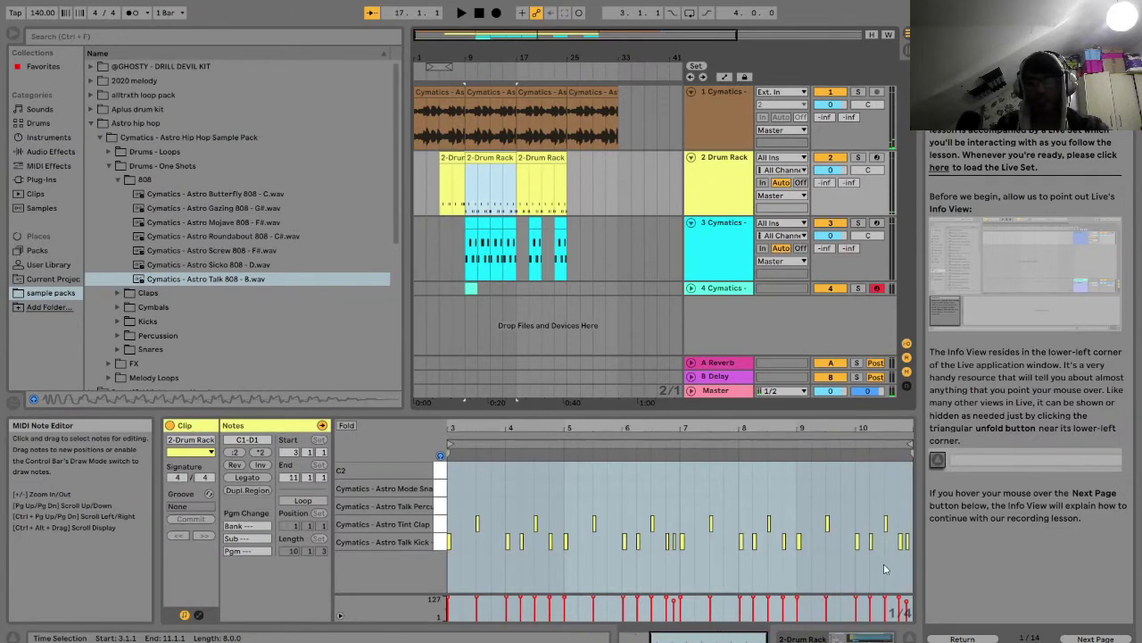
Copy all Astro Talk Kick notes from the drum clip at bar 9 into the empty 808 clip
left_click_drag(909, 559, 437, 544)
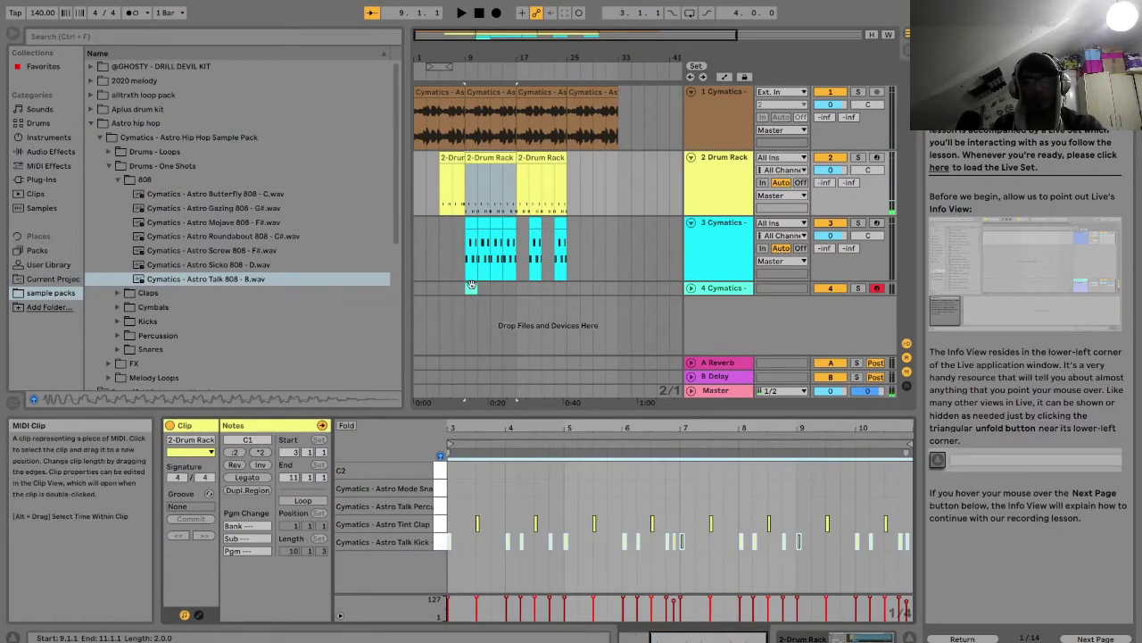
left_click(471, 287)
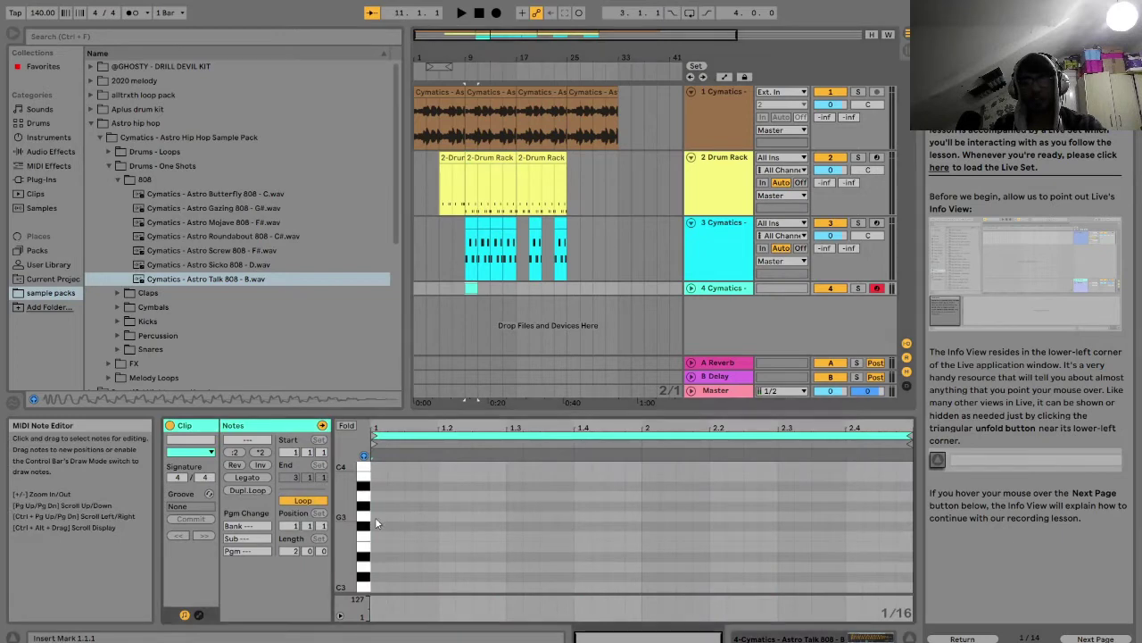
key("ctrl+v")
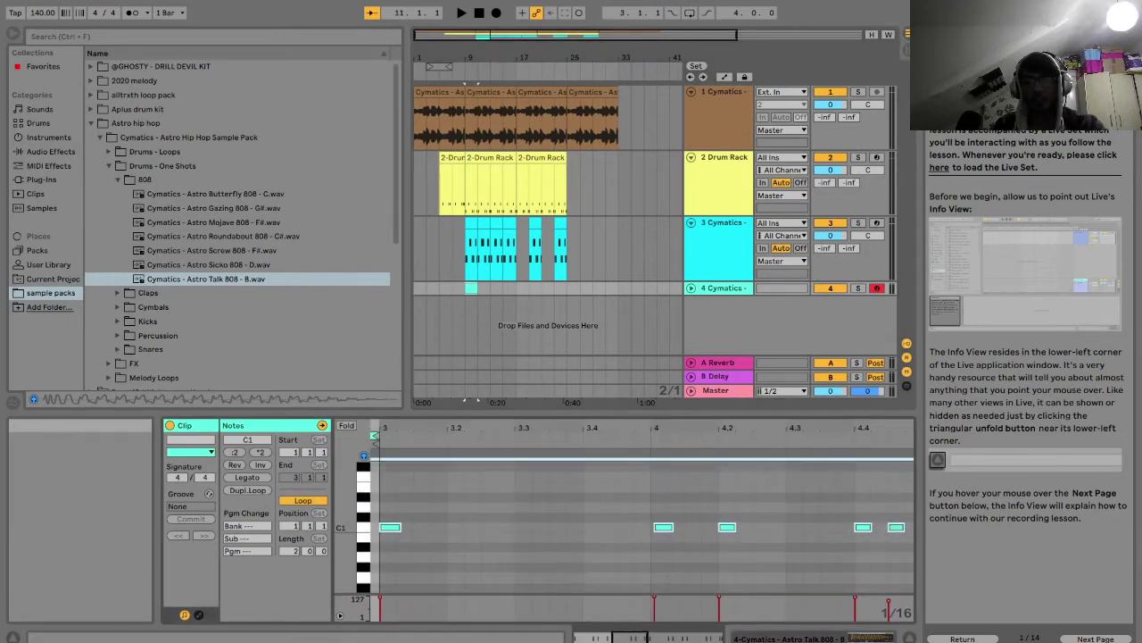
Extend the 808 clip's loop length to 8 bars and play it from bar 9
double_click(641, 637)
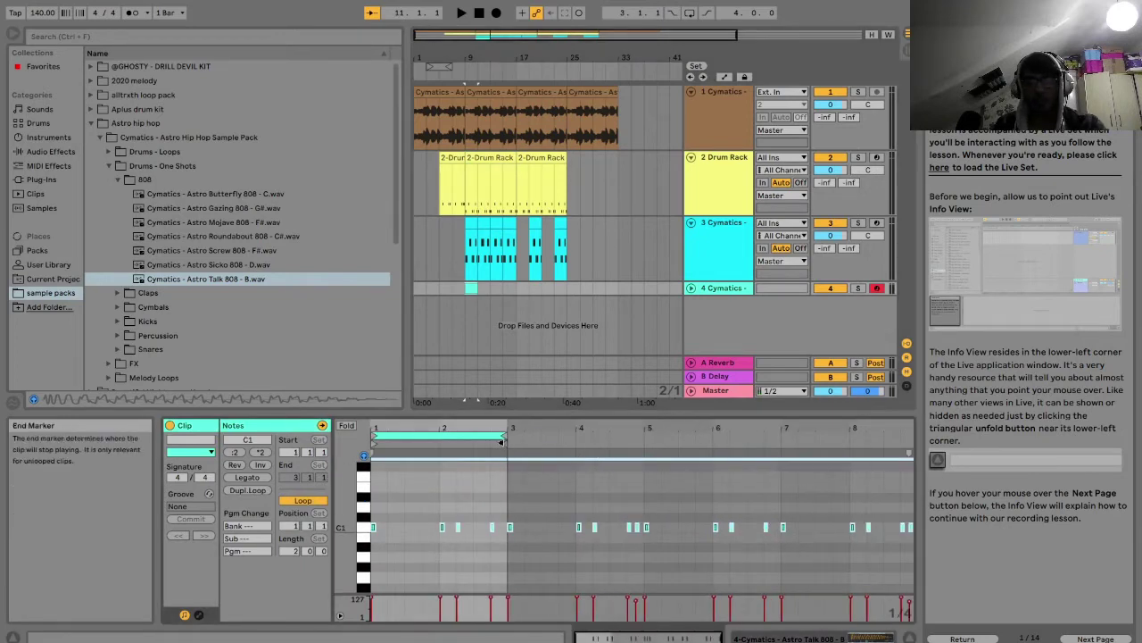
left_click_drag(505, 435, 693, 436)
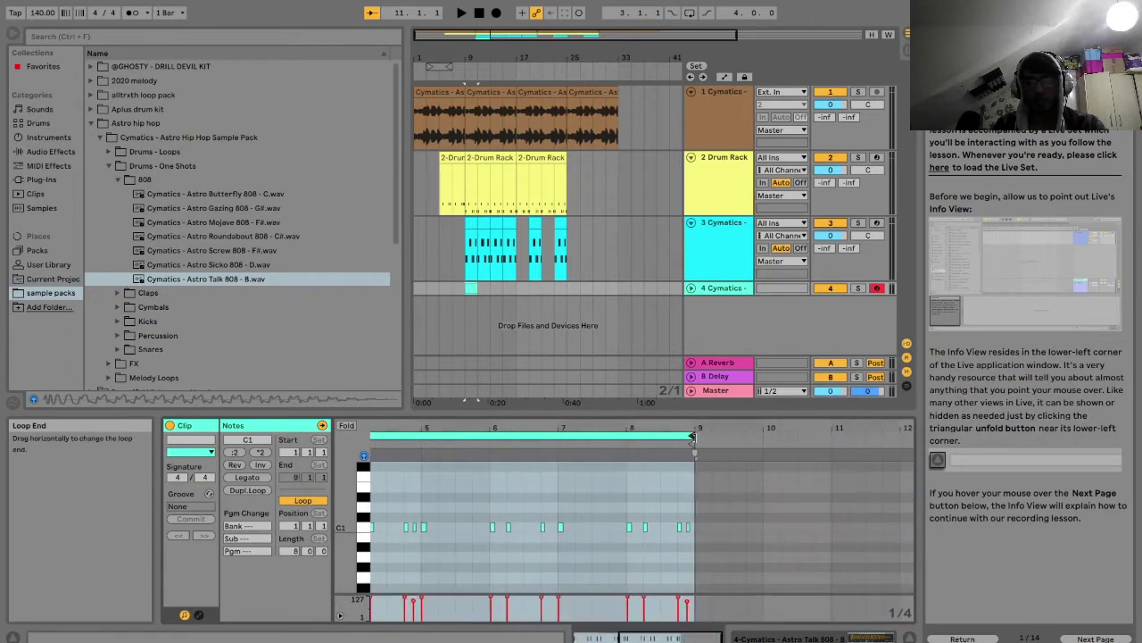
key("space")
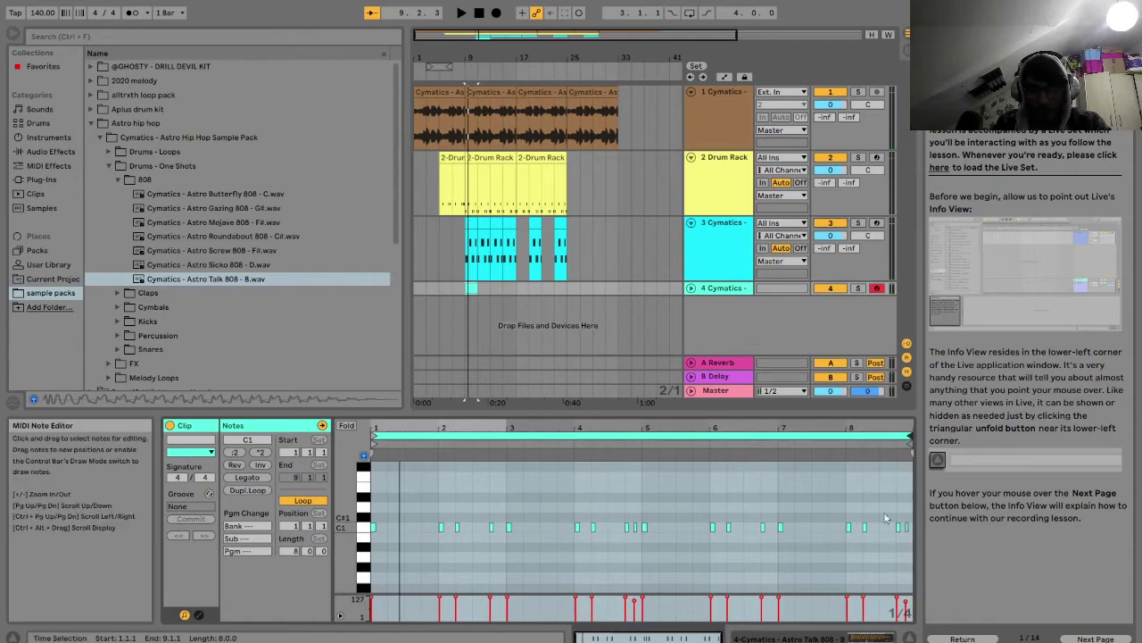
Select all the notes in the 808 clip and transpose them up to D3
left_click_drag(909, 542, 368, 457)
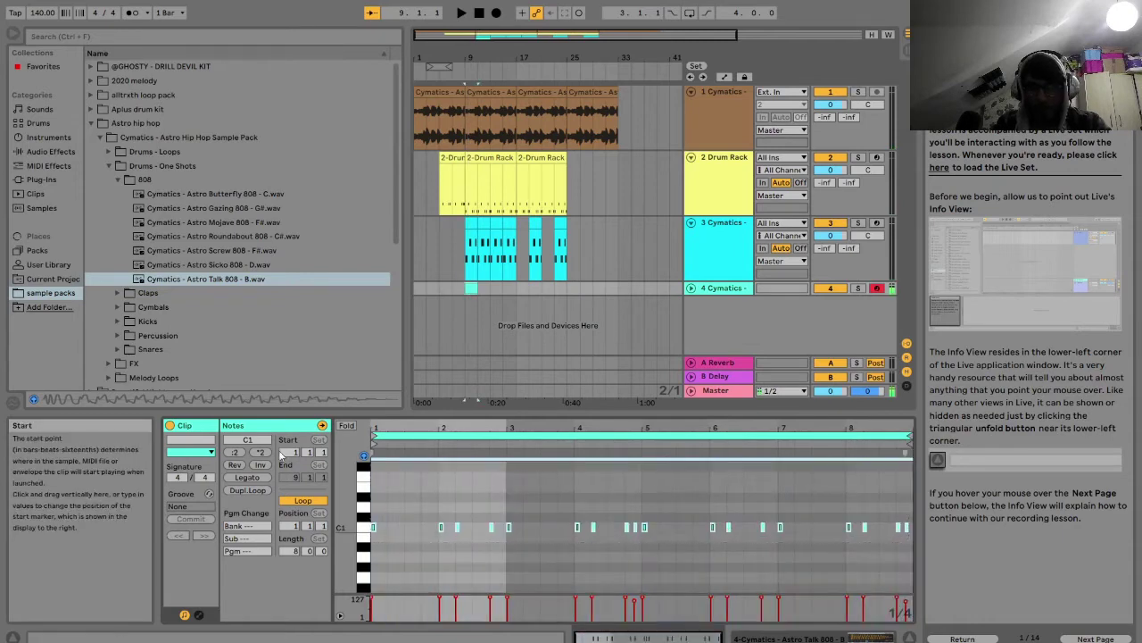
key("Up")
key("Up")
key("Up")
key("Up")
key("Up")
key("Up")
key("Up")
key("Up")
key("Up")
key("Up")
key("Up")
key("Up")
key("Up")
key("Up")
key("Up")
key("Up")
key("Up")
key("Up")
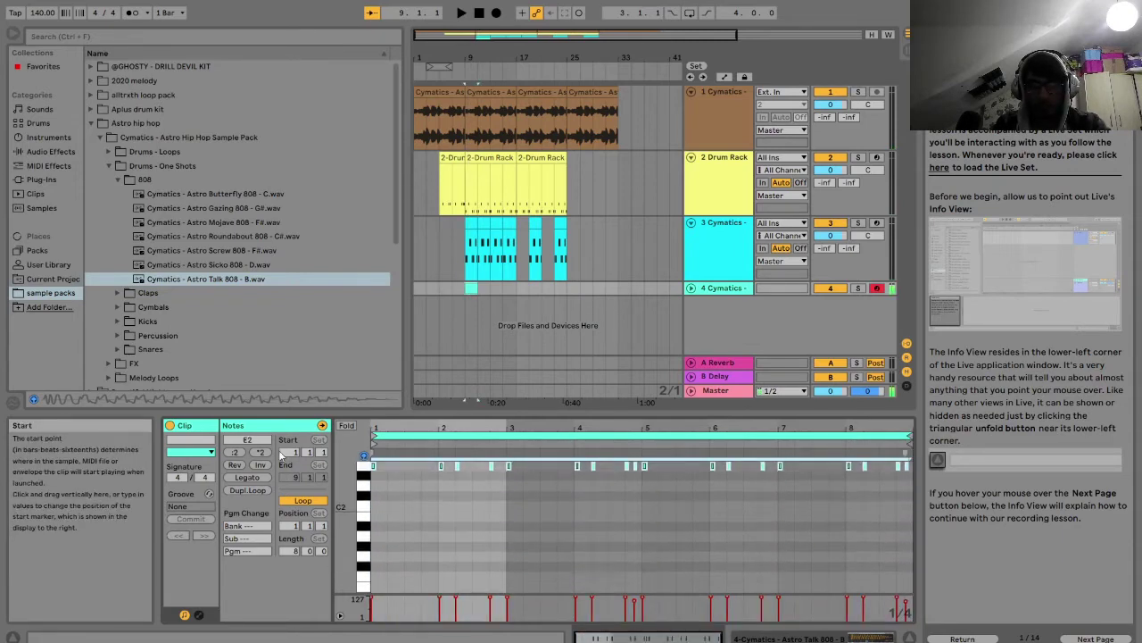
key("Up")
key("Up")
key("Up")
key("Up")
key("Up")
key("Up")
key("Up")
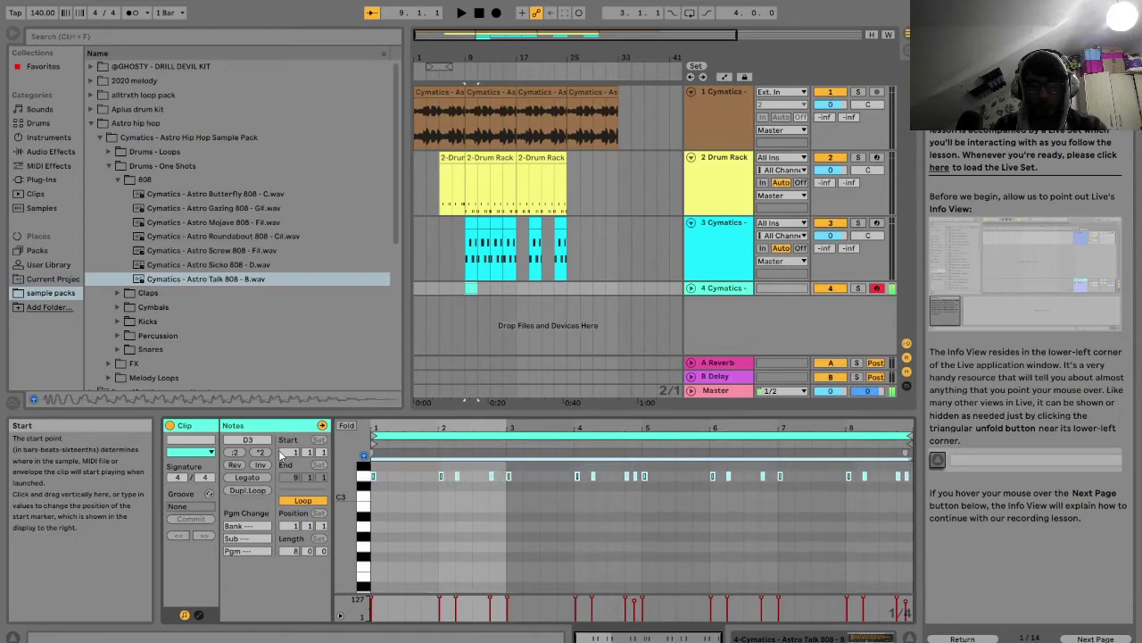
Transpose all notes in the 808 clip down to C3 and lengthen each to about a quarter note
key("Down")
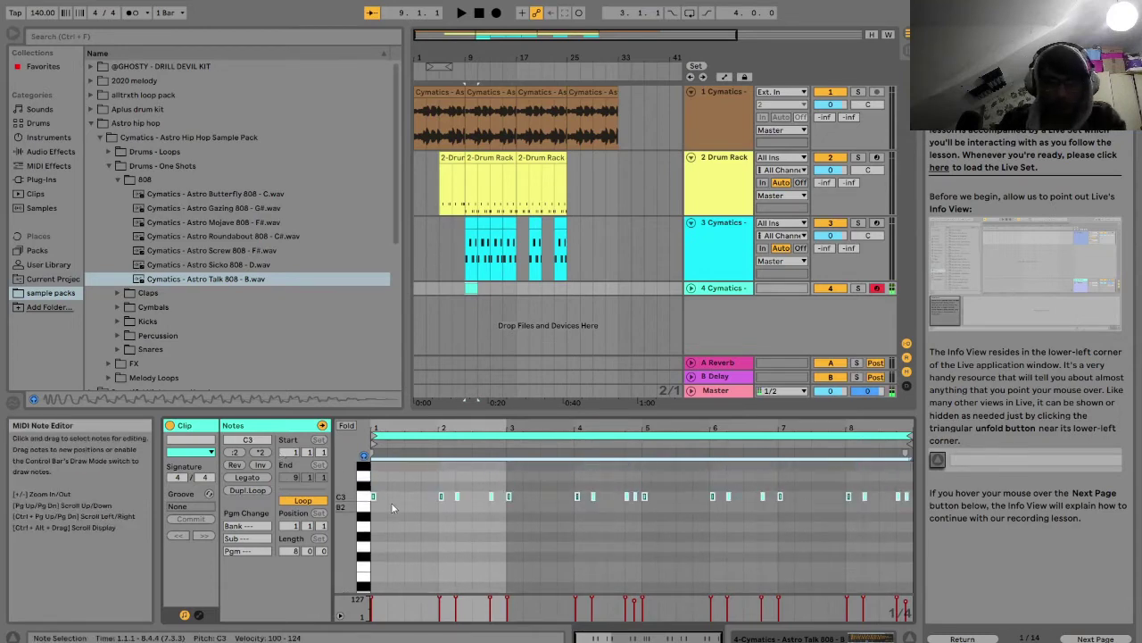
key("shift+Right")
key("shift+Right")
key("shift+Right")
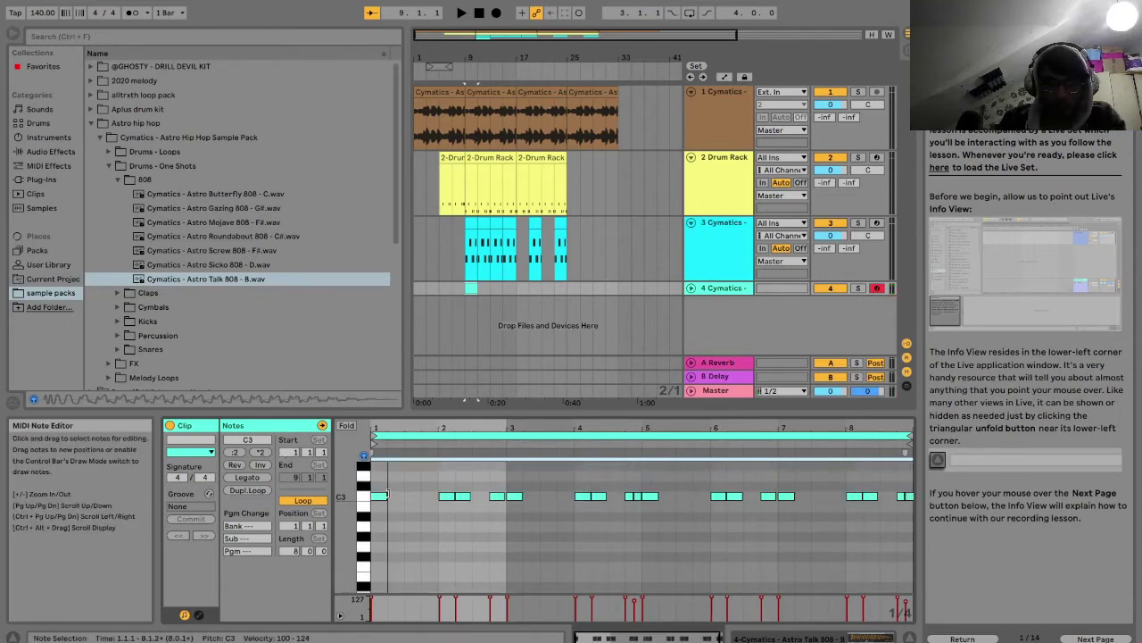
left_click(392, 501)
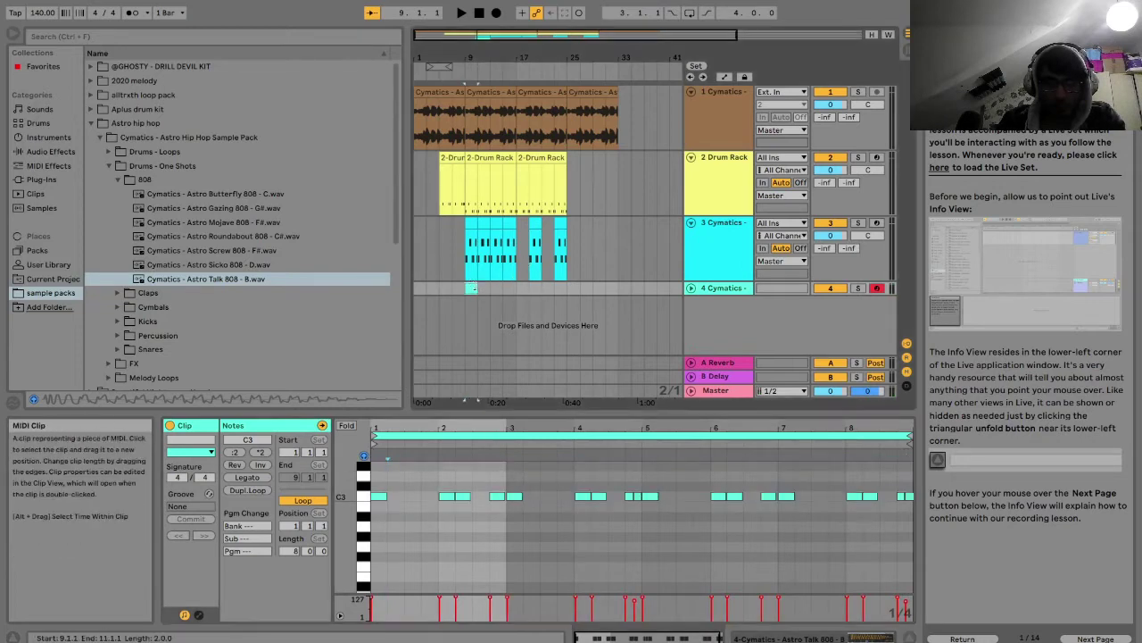
Extend the 808 clip in the arrangement to bar 17 and play it back from bar 9
left_click_drag(474, 284, 516, 284)
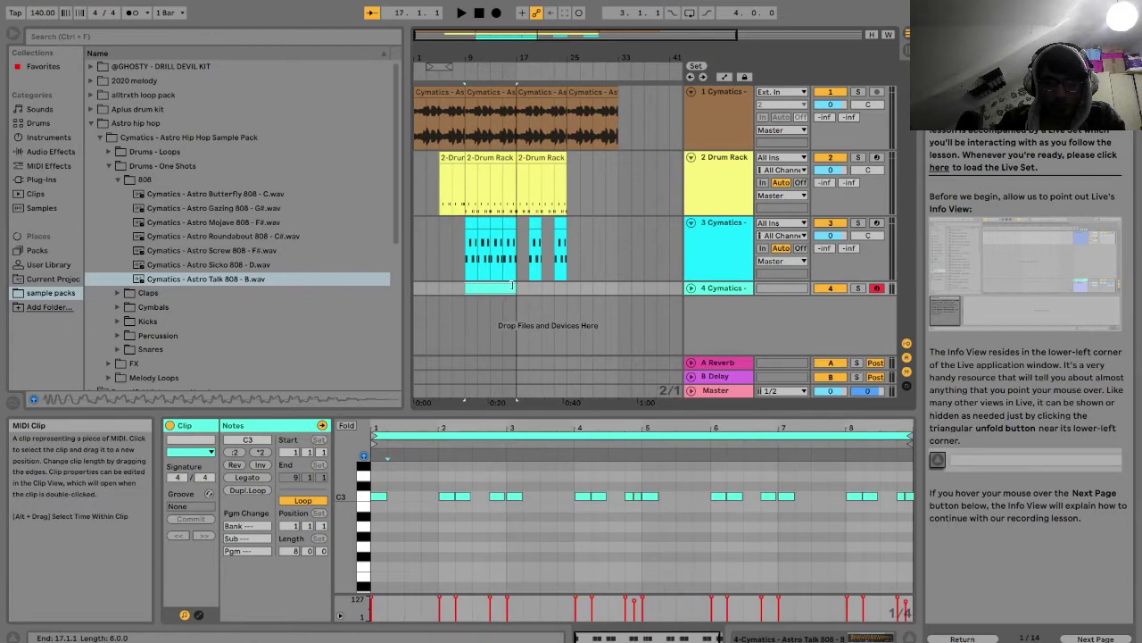
key("space")
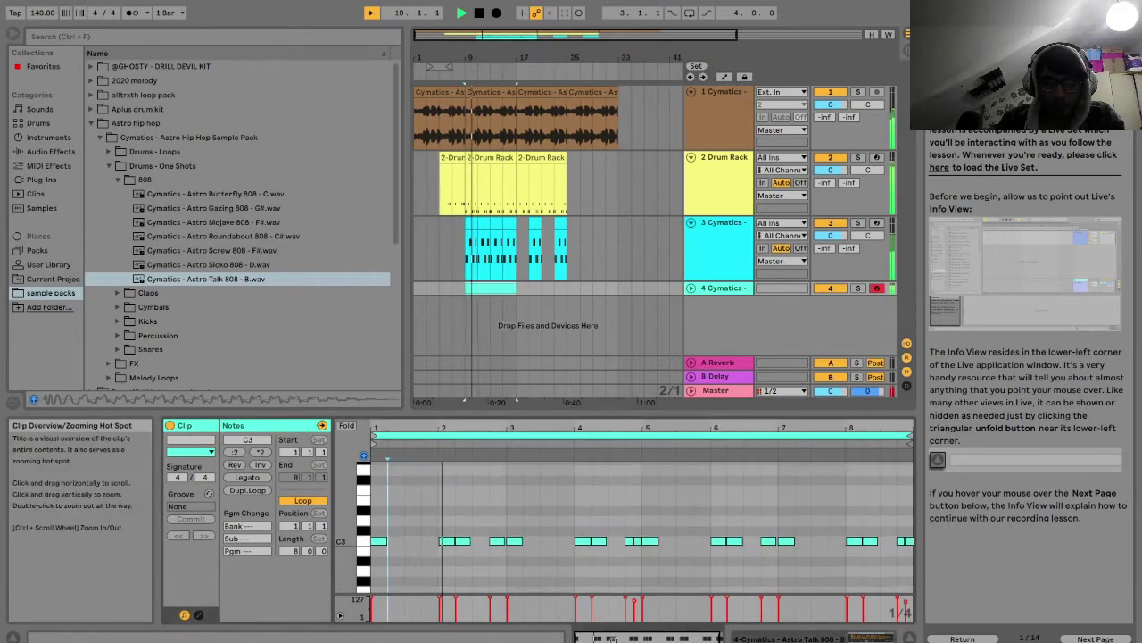
left_click_drag(598, 638, 594, 639)
key("space")
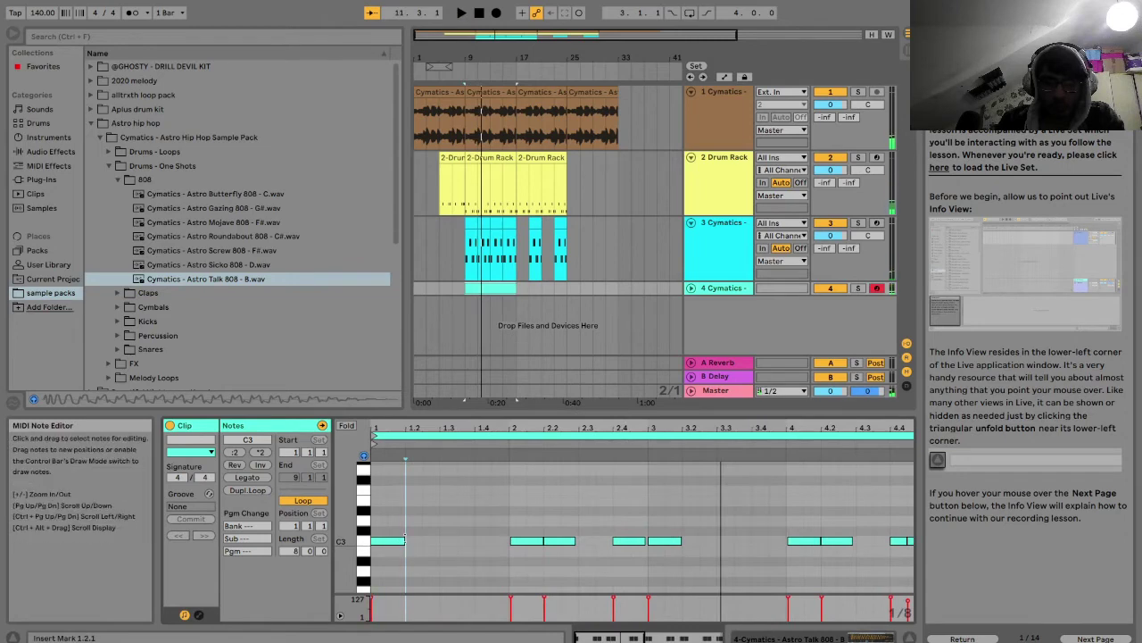
Lengthen the first 808 note to end at 1.3.1, and extend the notes at 2.2 and 2.4 slightly
left_click_drag(402, 542, 438, 542)
key("space")
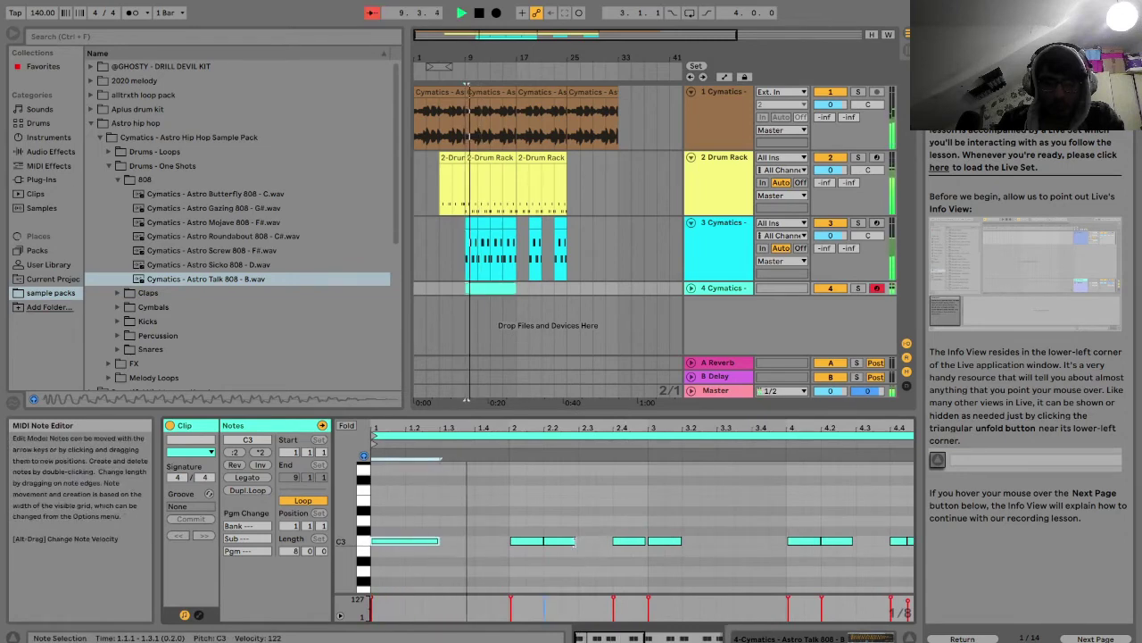
left_click_drag(575, 542, 579, 542)
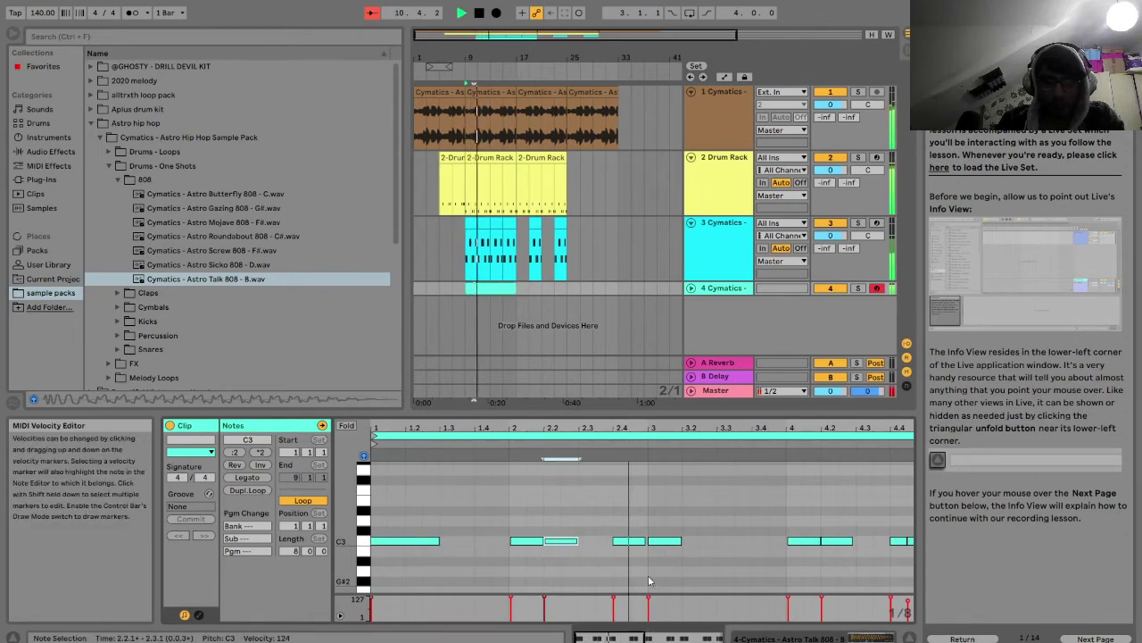
key("space")
left_click_drag(643, 540, 647, 538)
key("space")
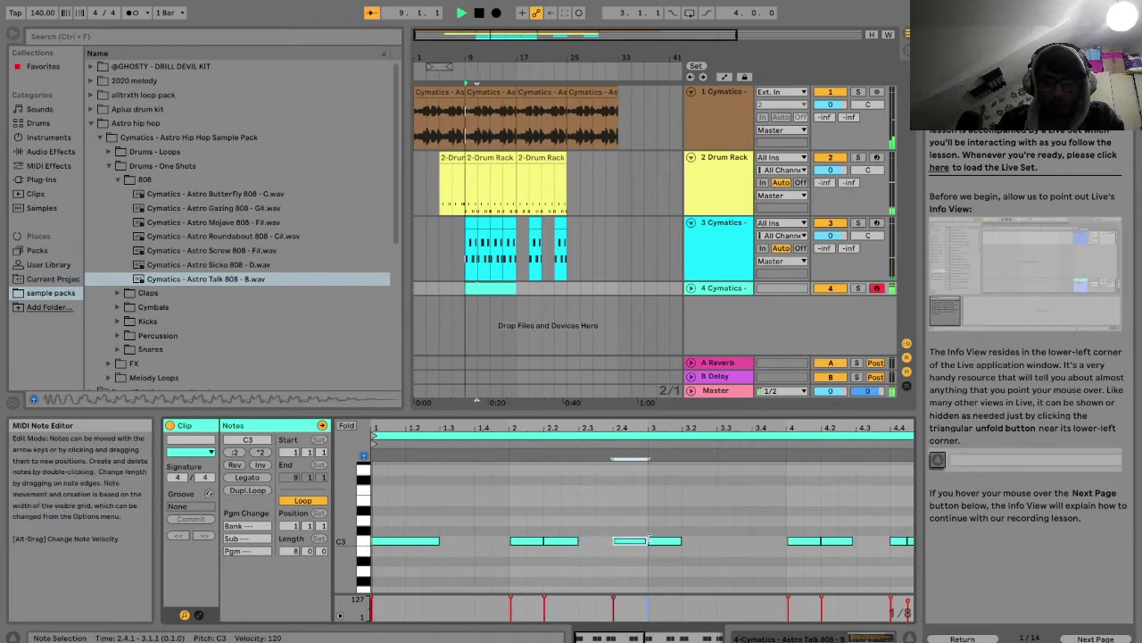
Delete all the 808 notes from bar 3 of the clip onward
mouse_move(628, 637)
left_mouse_down()
mouse_move(643, 625)
mouse_move(627, 618)
left_mouse_up()
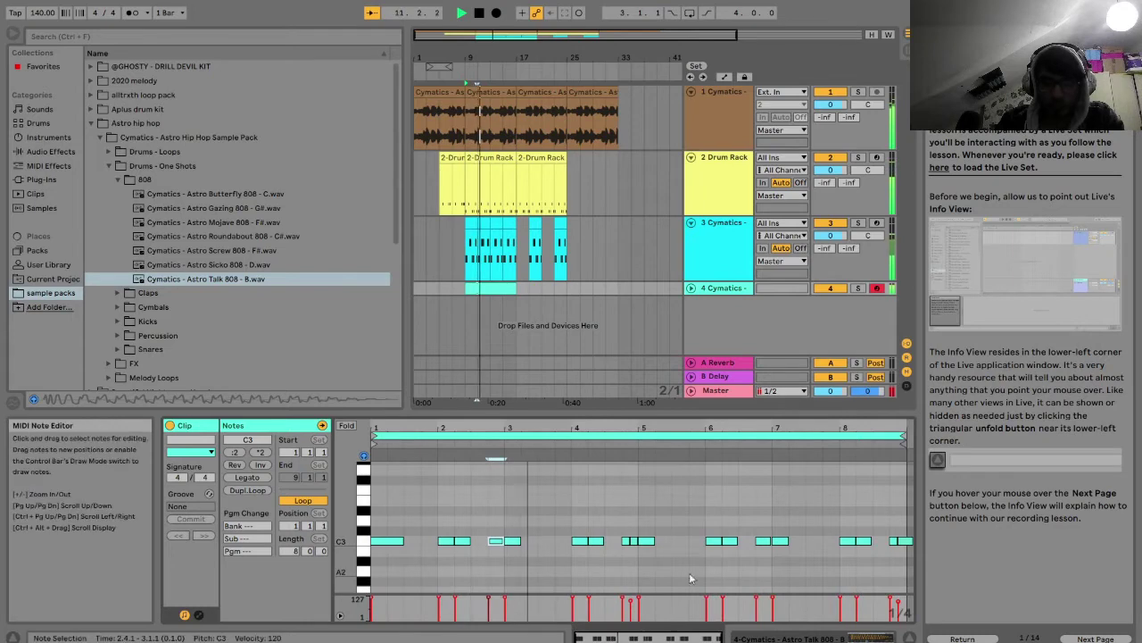
left_click_drag(898, 555, 517, 501)
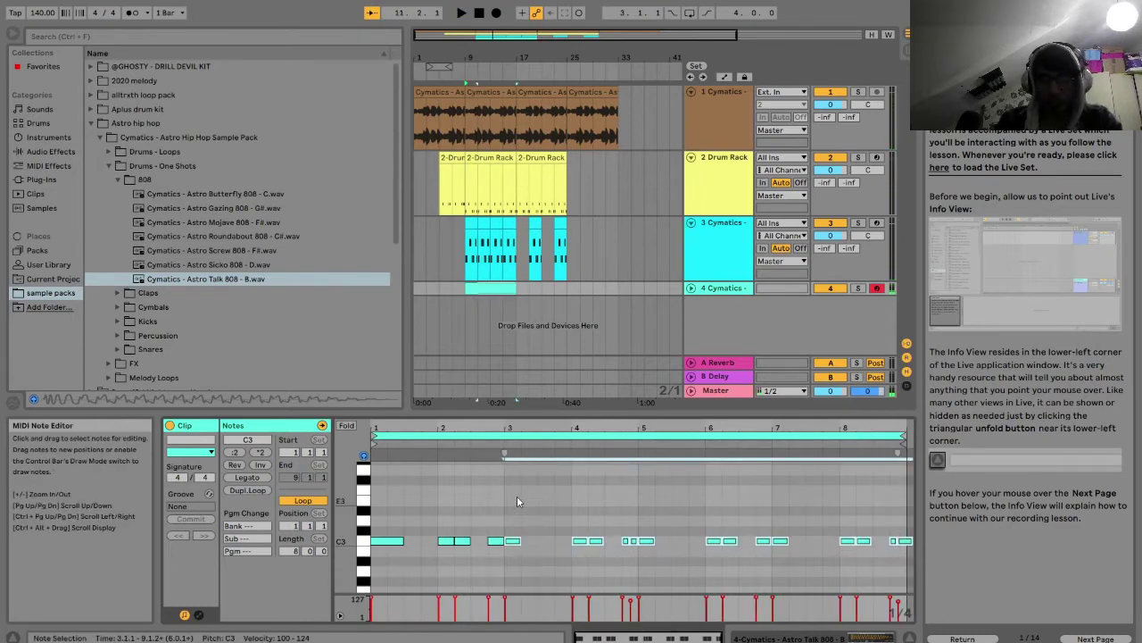
key("Delete")
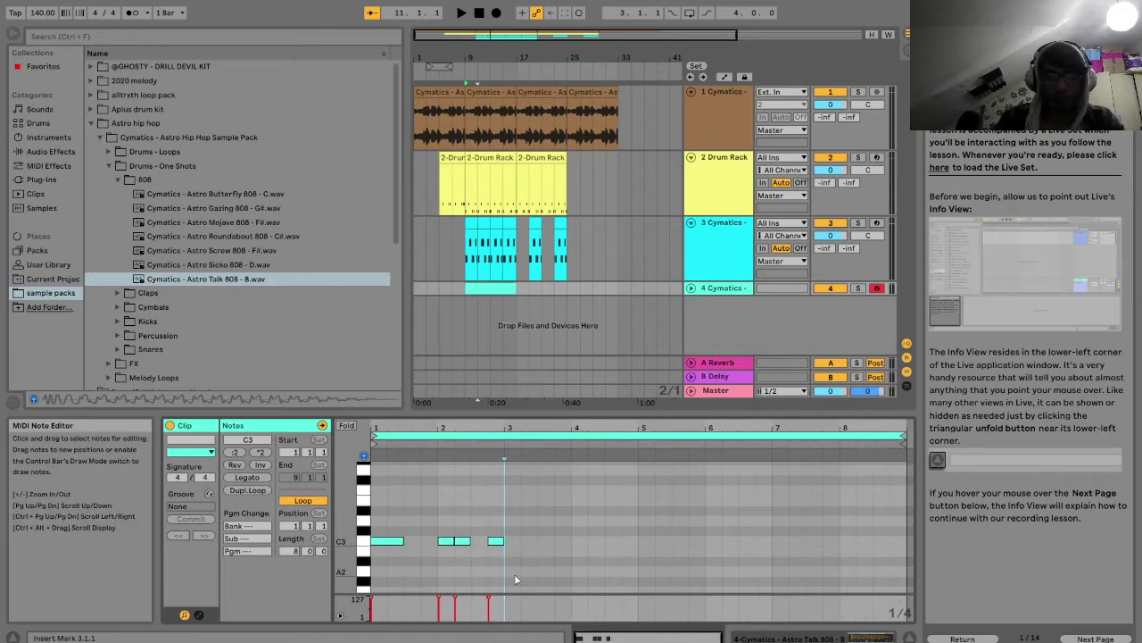
Repeat the first two bars of 808 notes at bars 3, 5 and 7 to fill the 8-bar clip, and play it
left_click_drag(511, 567, 401, 507)
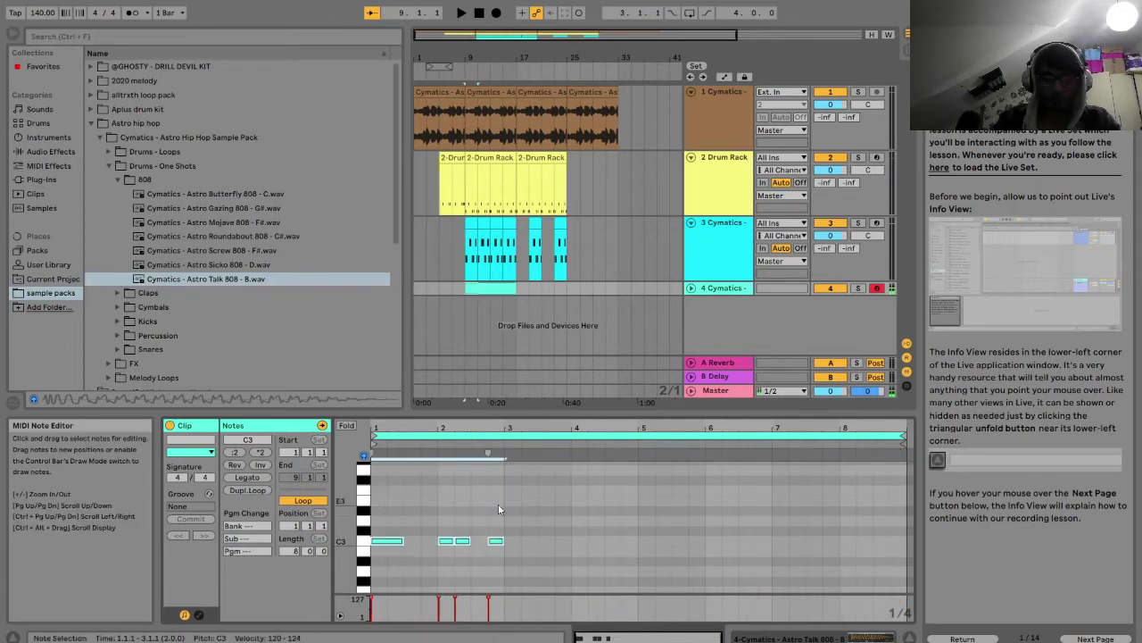
key("ctrl+d")
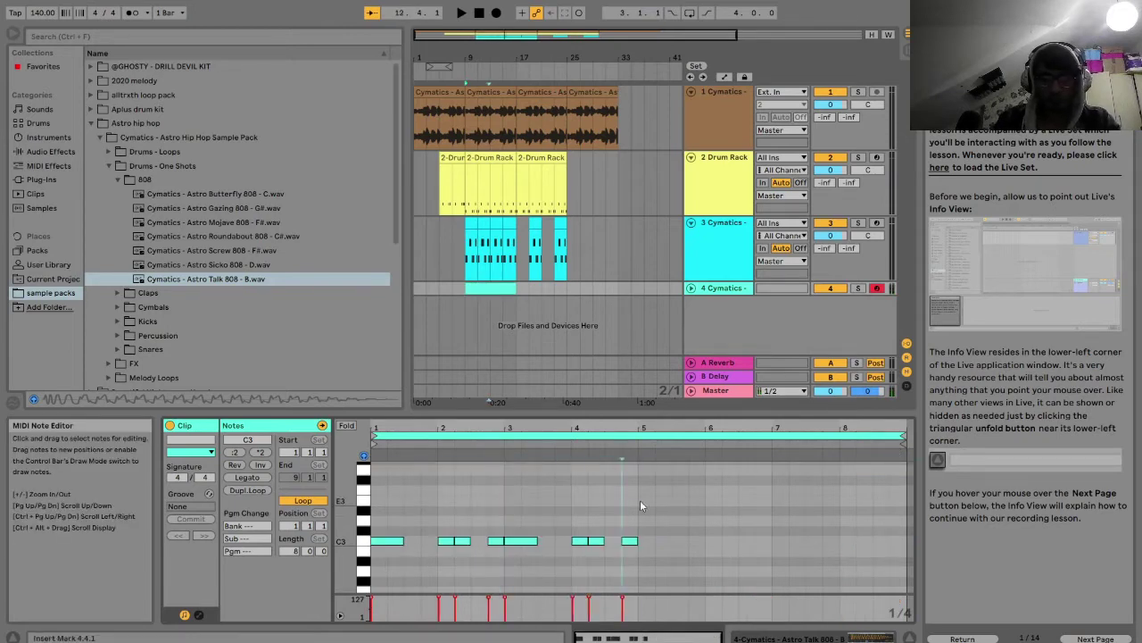
key("ctrl+d")
left_click(770, 511)
key("ctrl+v")
key("space")
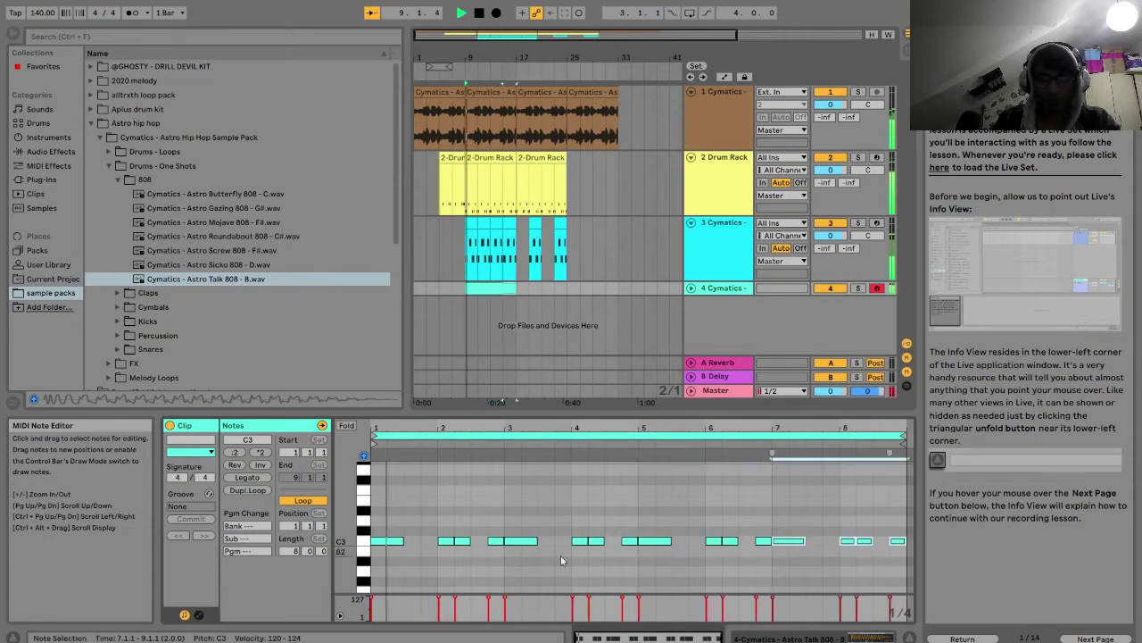
Raise the 808 note at 2.2 to D3 and lower the note at 4.2 to A#2
left_click(444, 582)
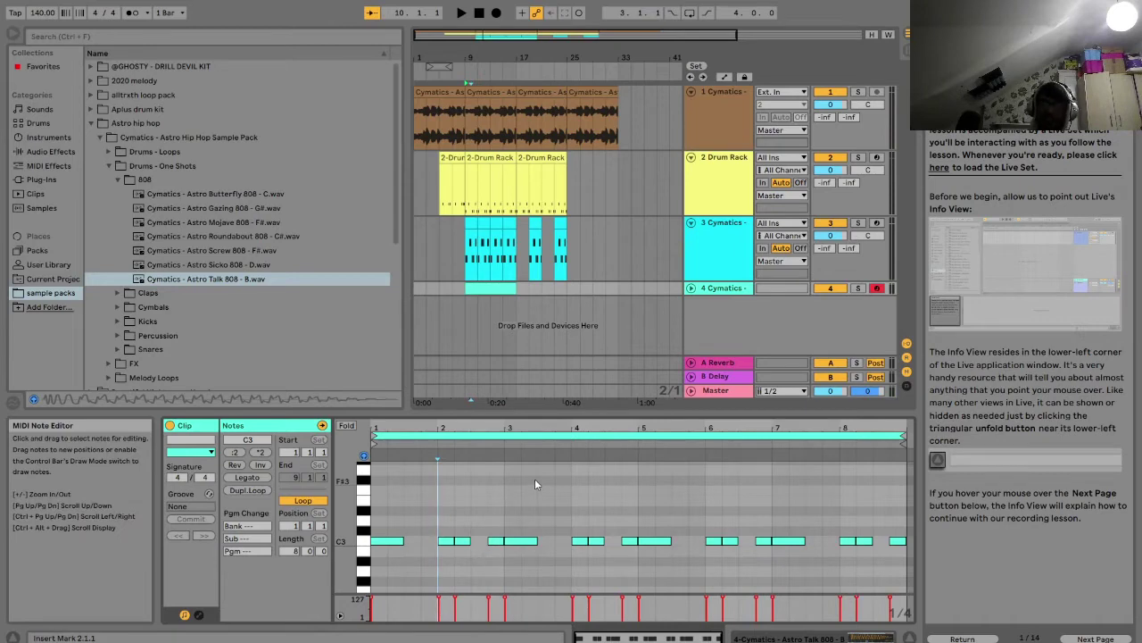
key("space")
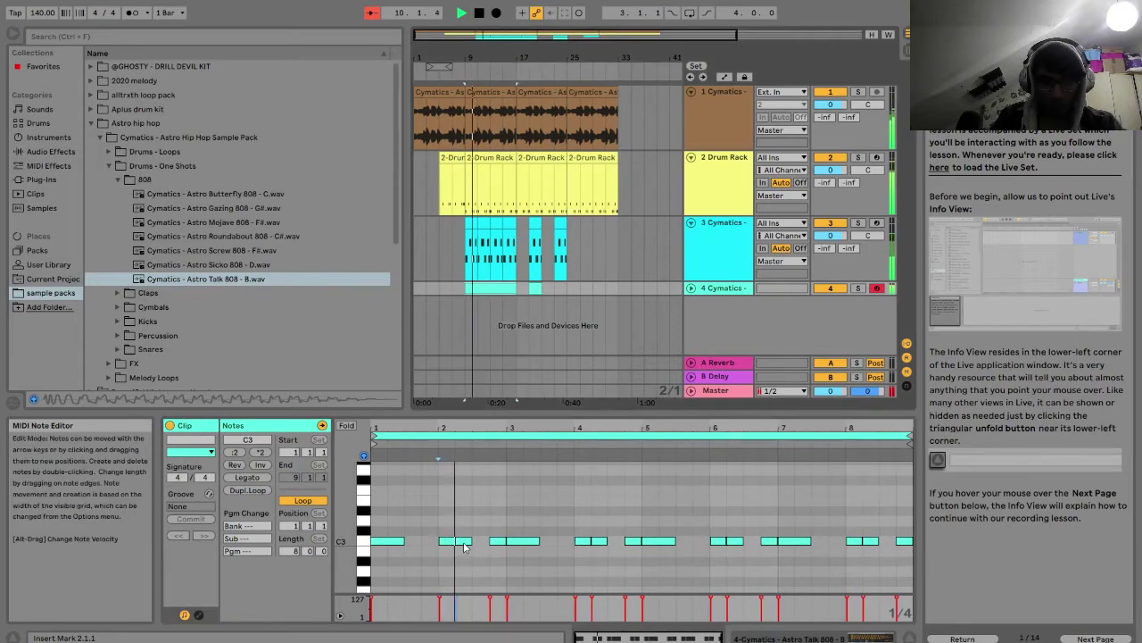
left_click(464, 542)
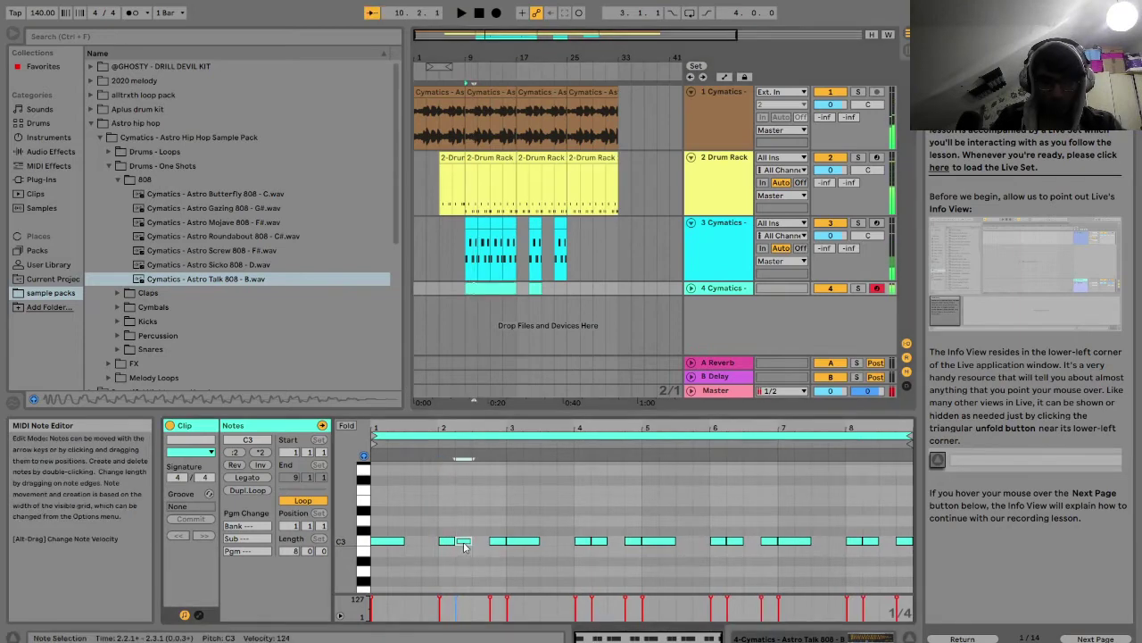
key("Up")
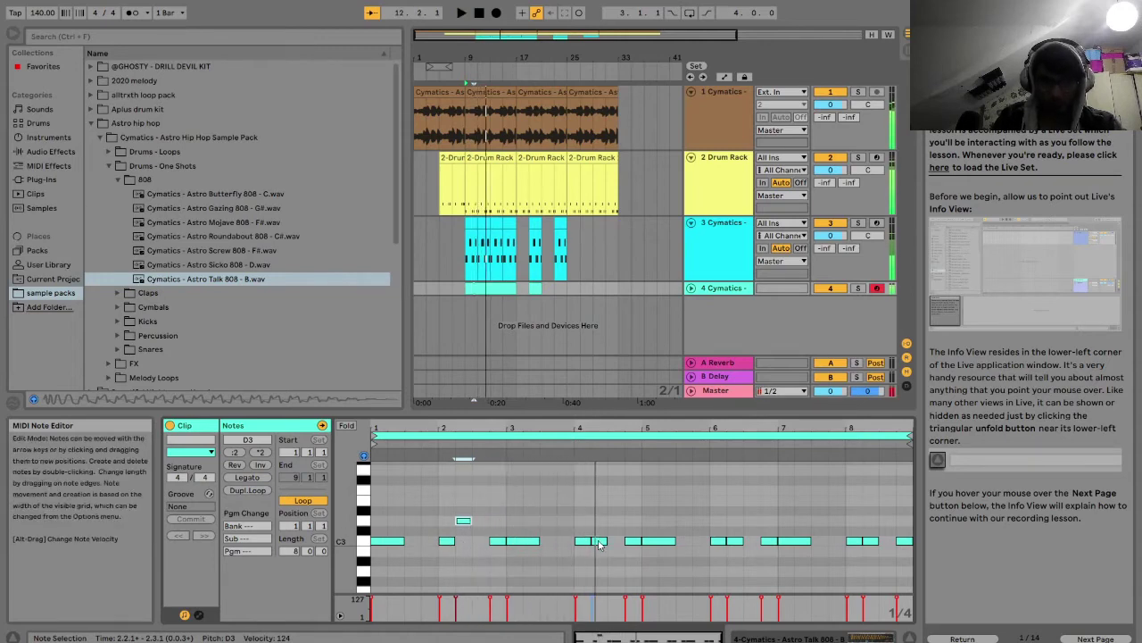
key("Down")
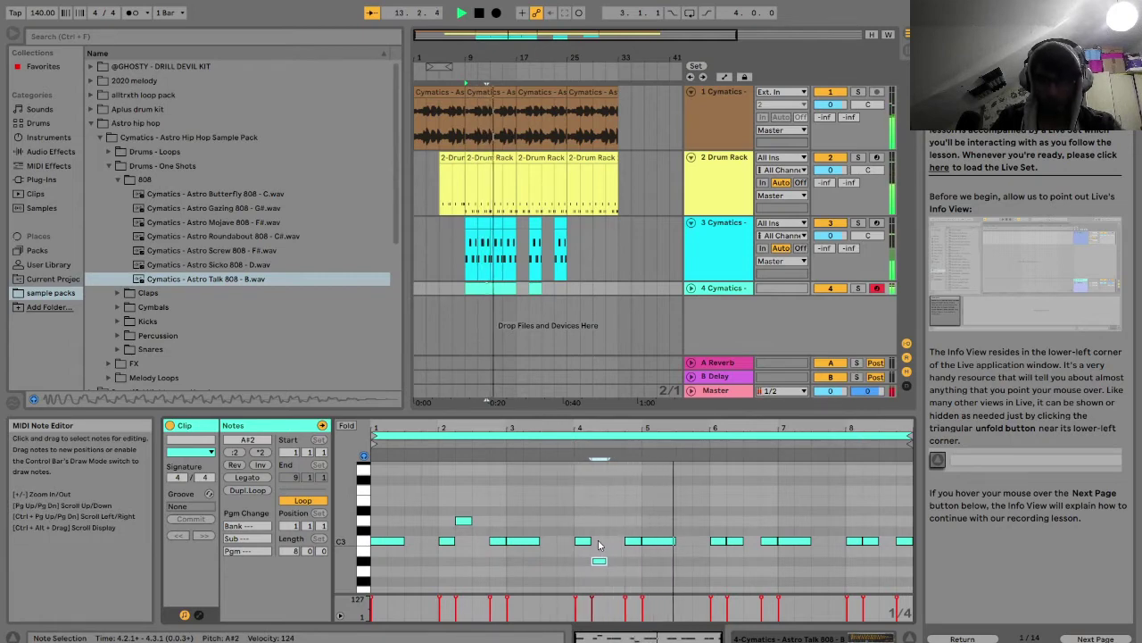
Raise the two 808 notes at the start of bar 6 to D3 and lower the two at bar 8 to A#2
left_click(733, 541)
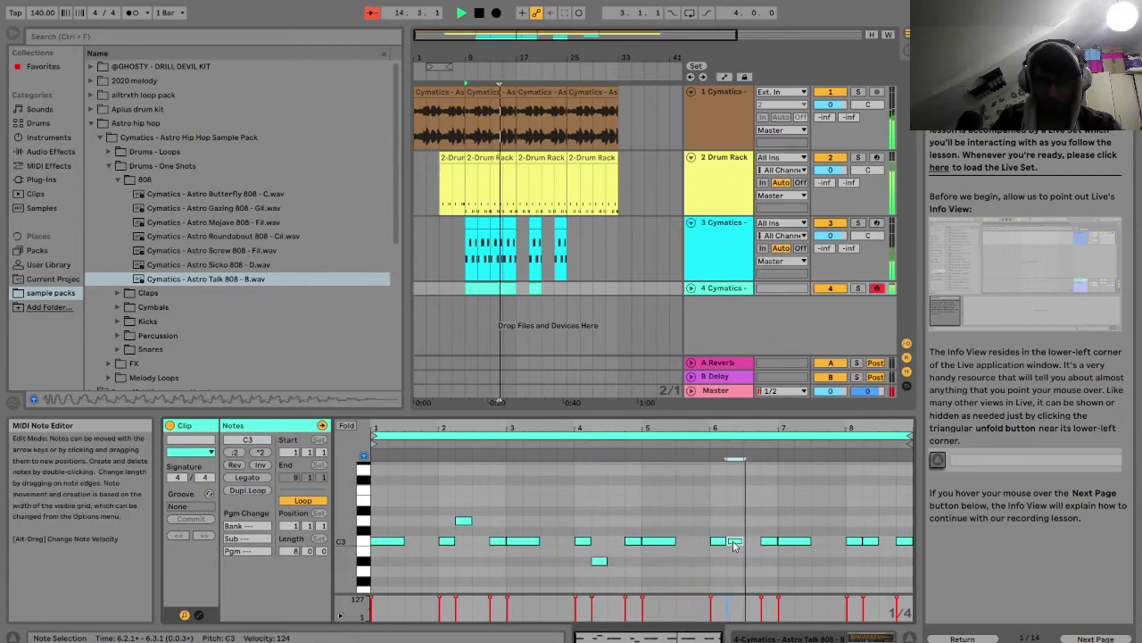
key("space")
left_click_drag(745, 557, 707, 537)
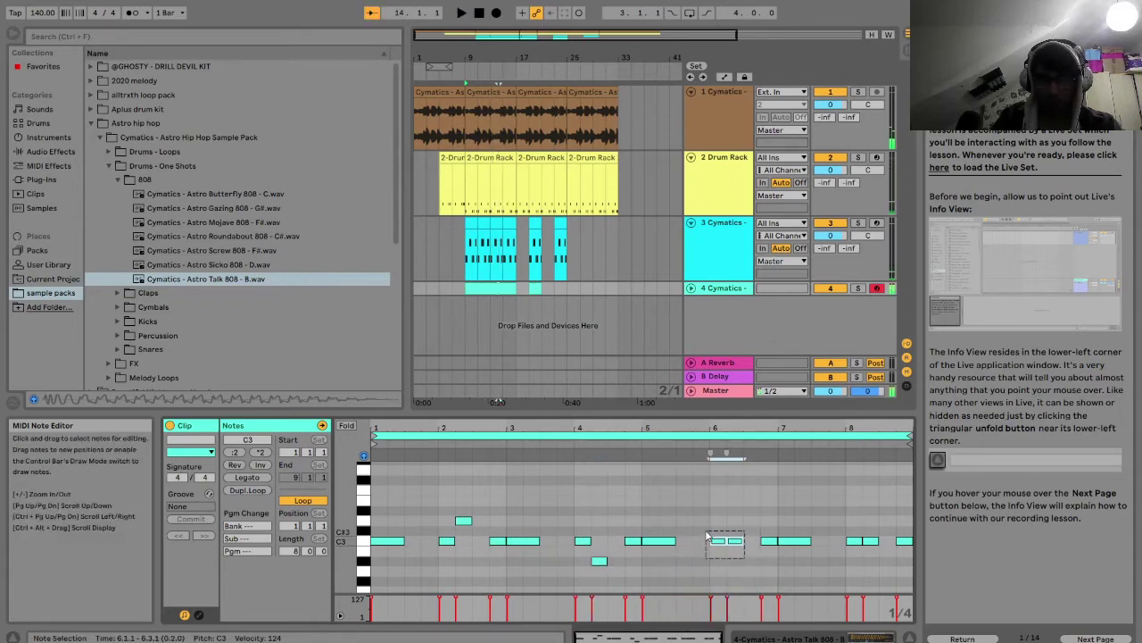
key("space")
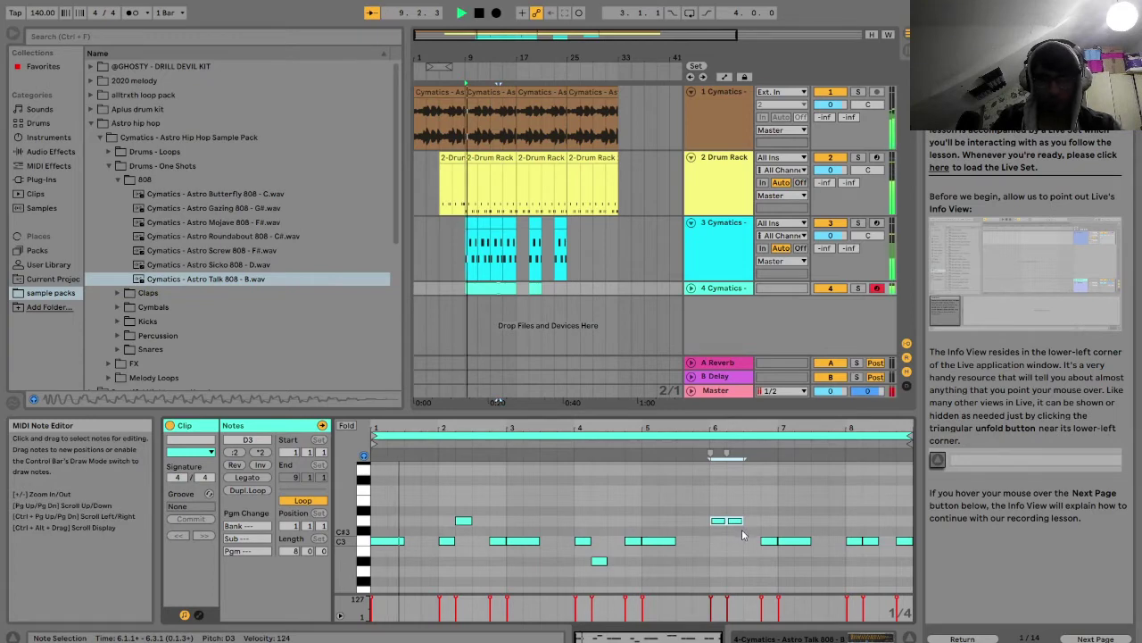
left_click_drag(876, 555, 855, 537)
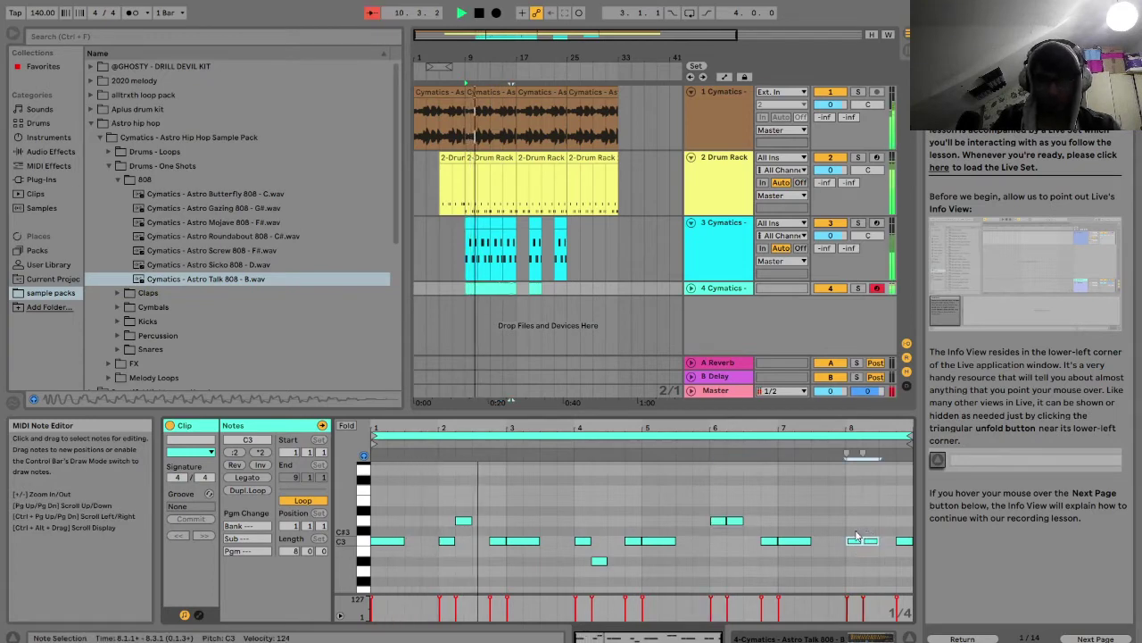
key("Down")
key("Down")
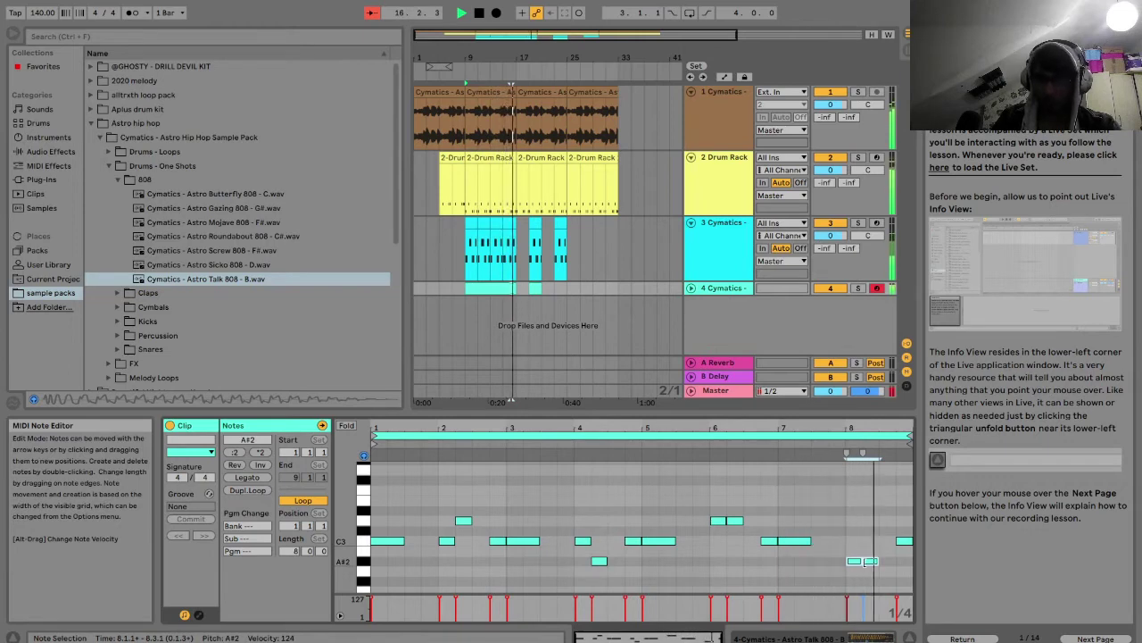
Duplicate the two-bar 808 clip from bar 19 to bar 21, and copy the 8-bar 808 clip from bar 9 to bar 25
left_click(538, 288)
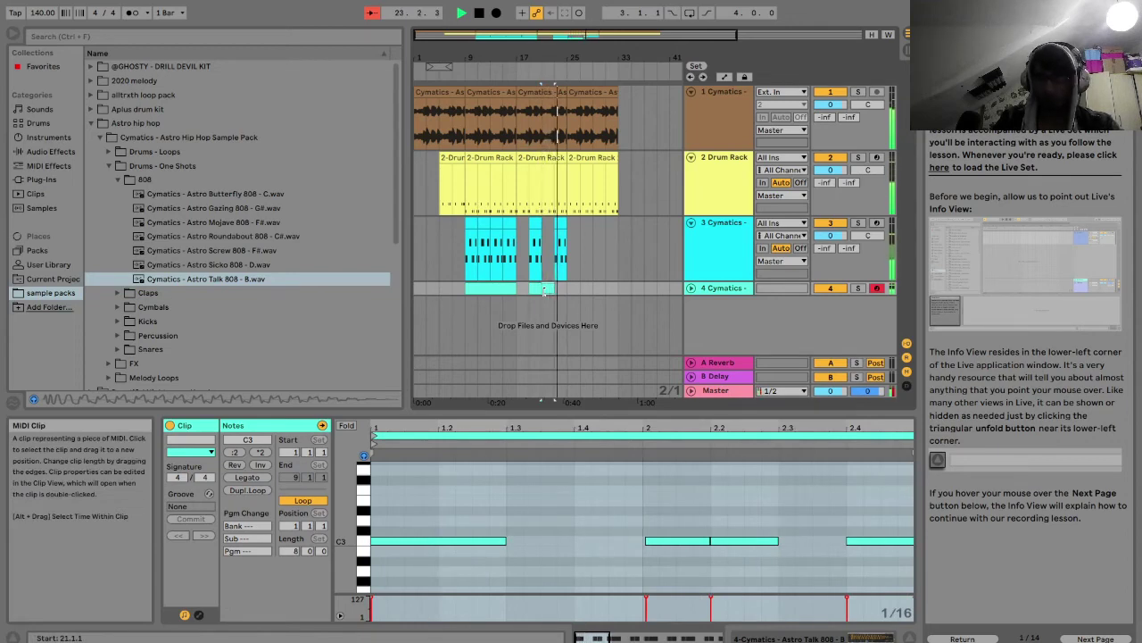
left_click(491, 288)
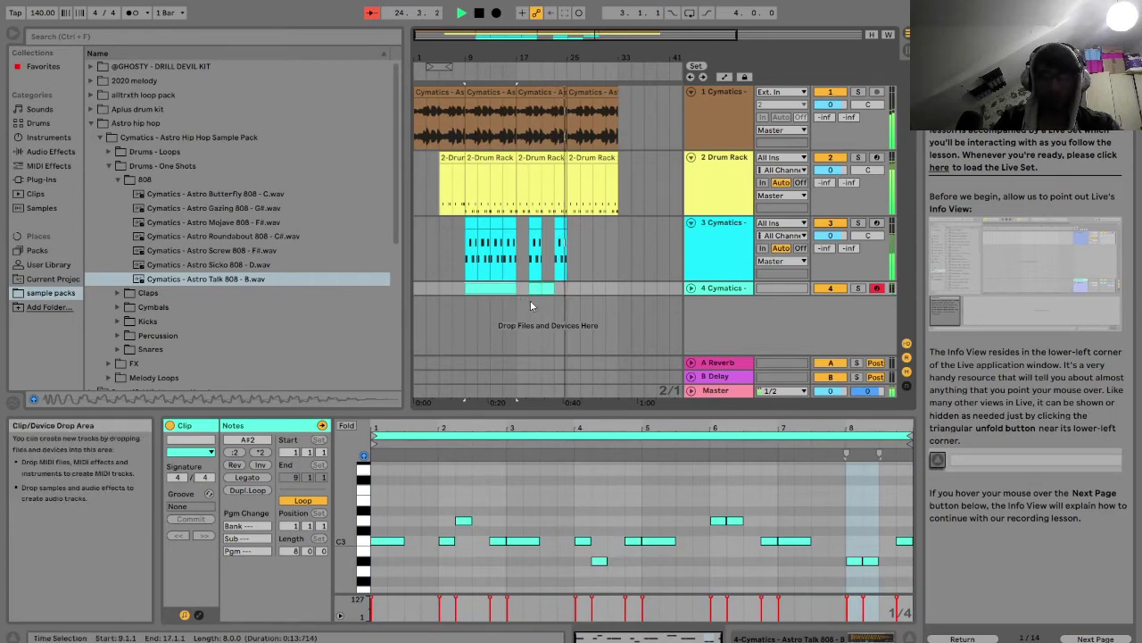
left_click(568, 290)
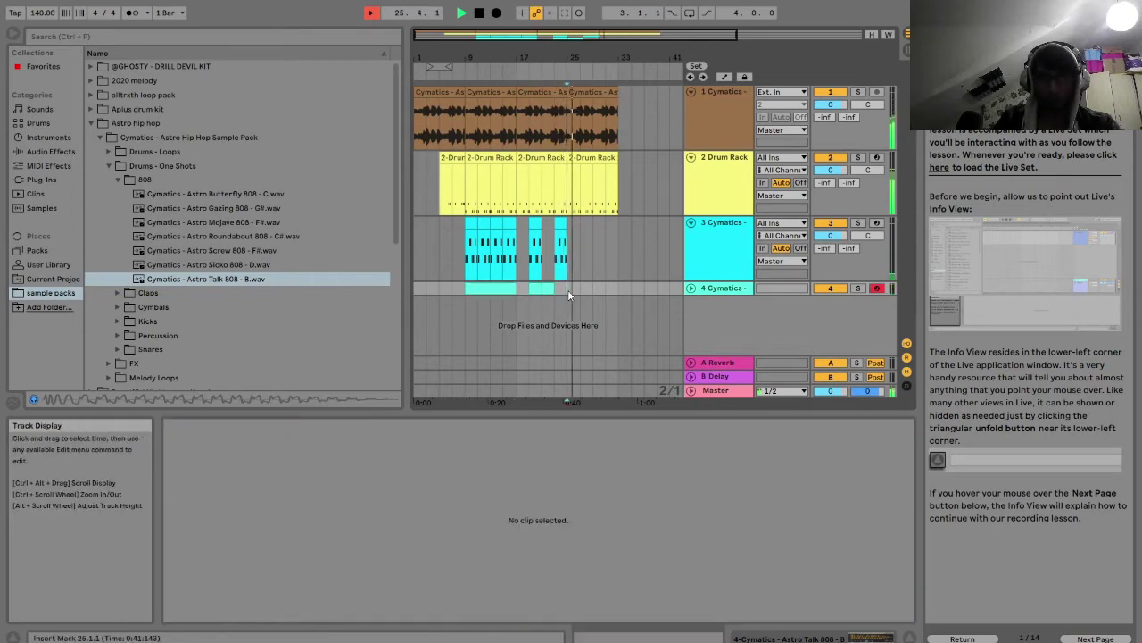
key("ctrl+v")
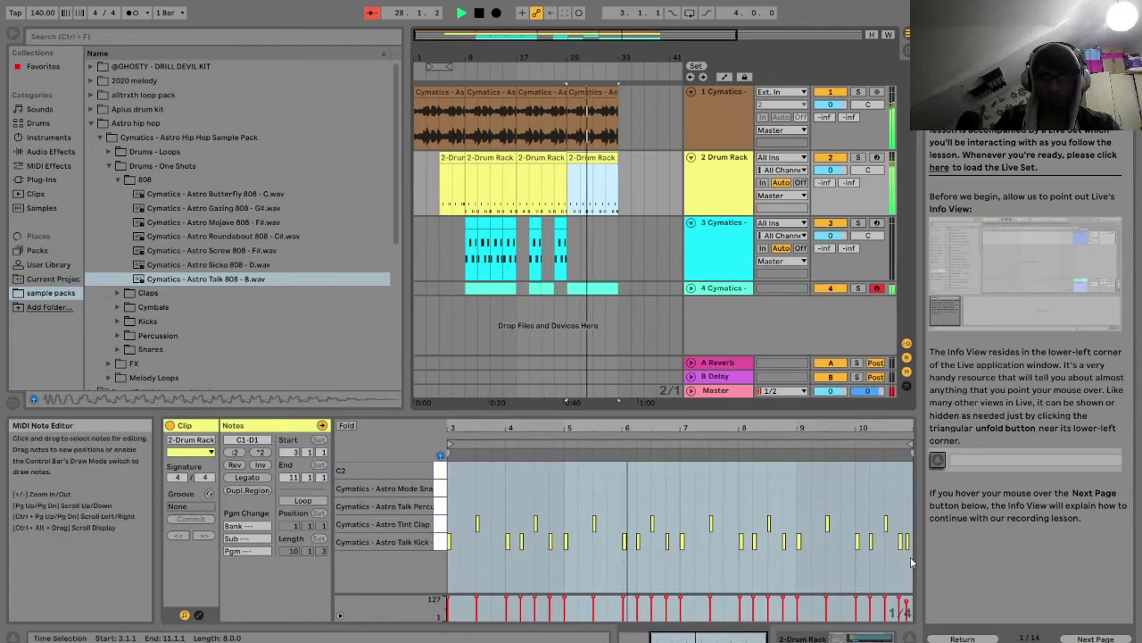
Delete all Astro Talk Kick notes from the drum clip at bar 25 and play the section from bar 25
left_click_drag(907, 554, 457, 554)
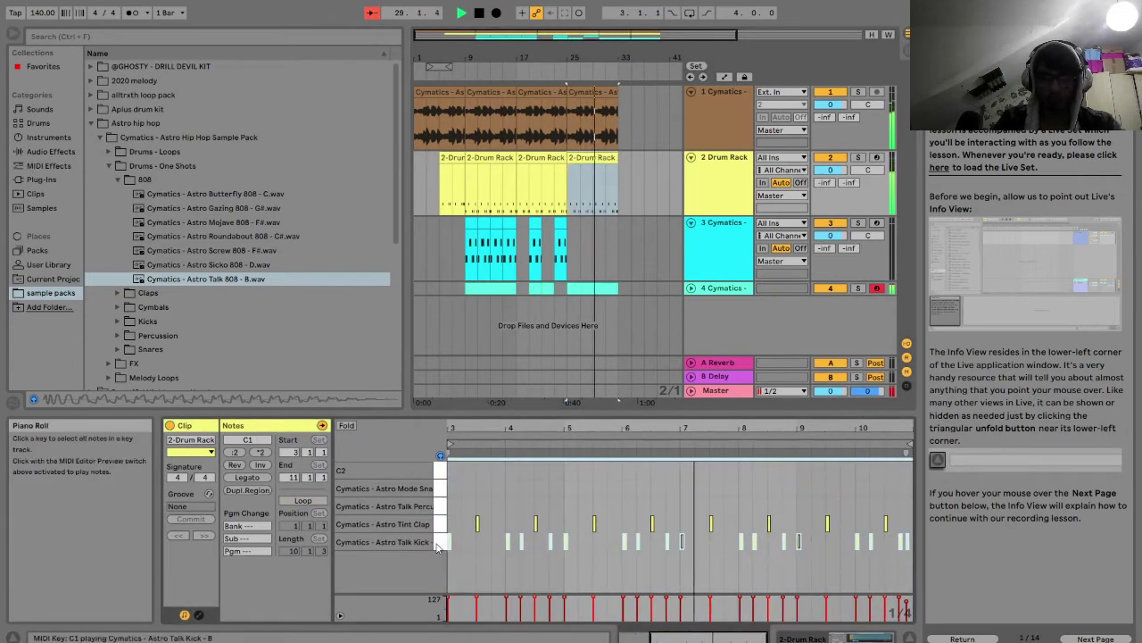
key("Delete")
key("space")
key("space")
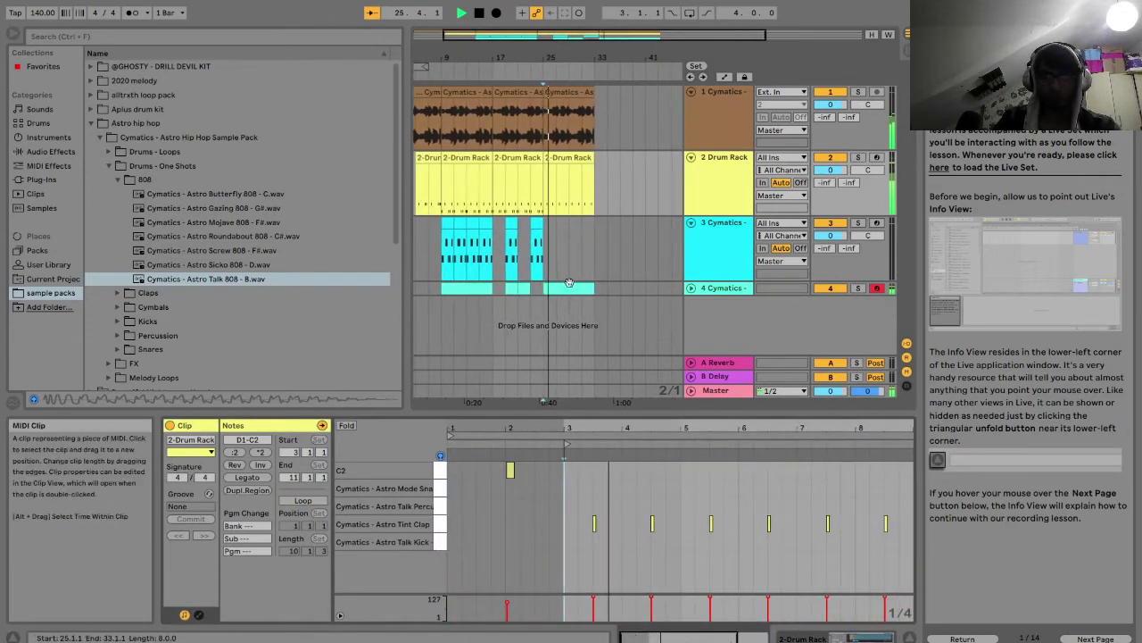
left_click(565, 286)
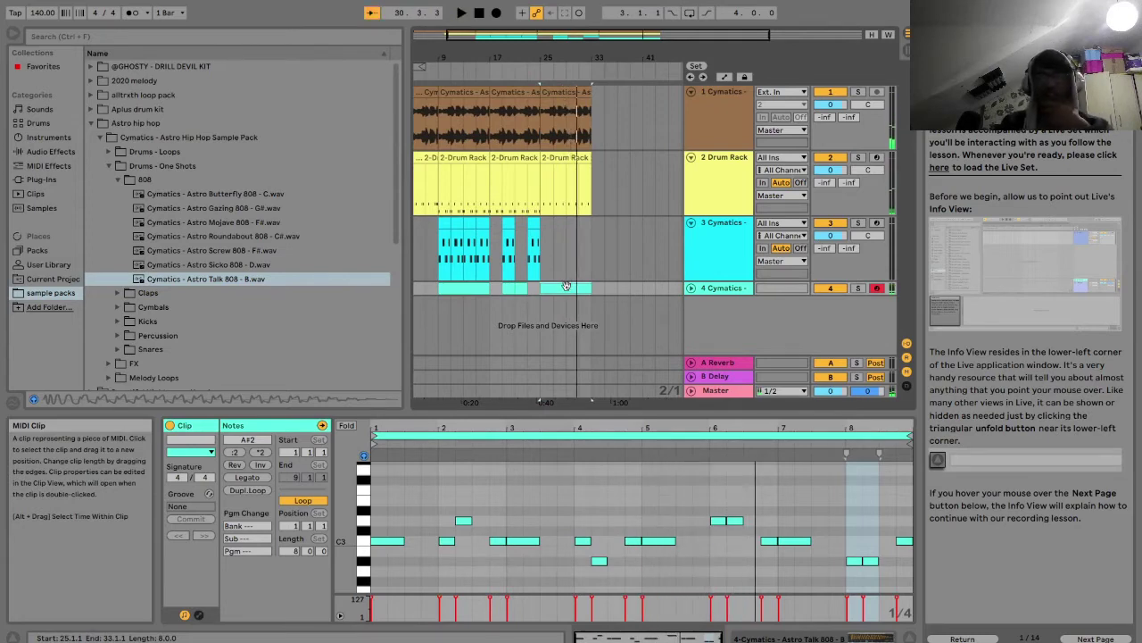
left_click(554, 291)
key("space")
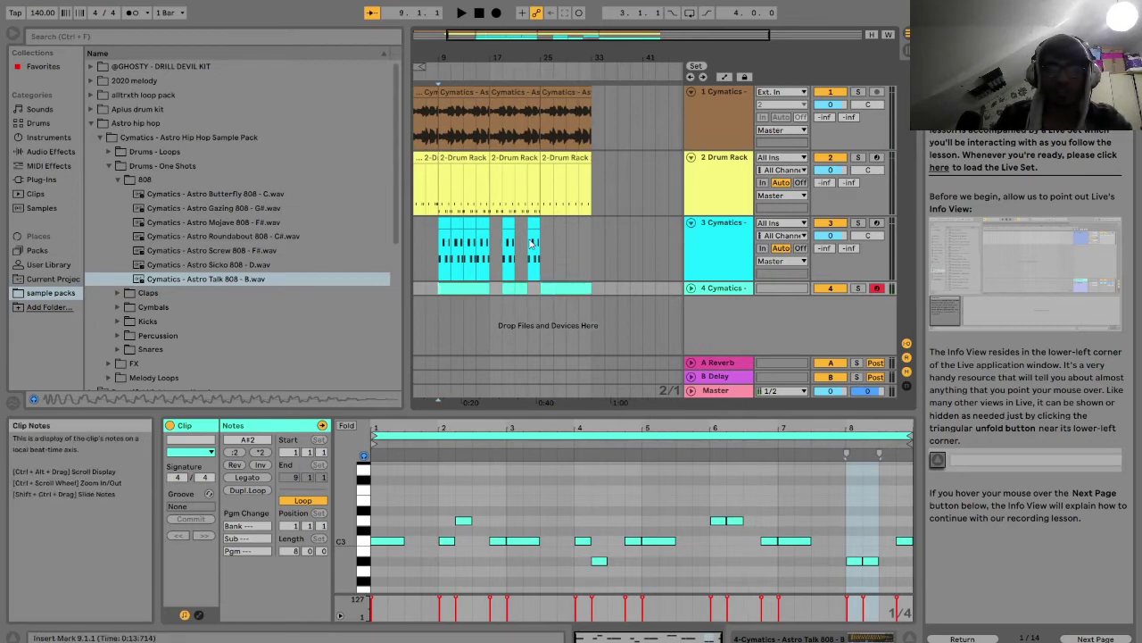
Clear bar 24 on the Drum Rack and hi-hat tracks to leave a one-bar gap before bar 25
key("space")
key("space")
left_click_drag(538, 35, 523, 67)
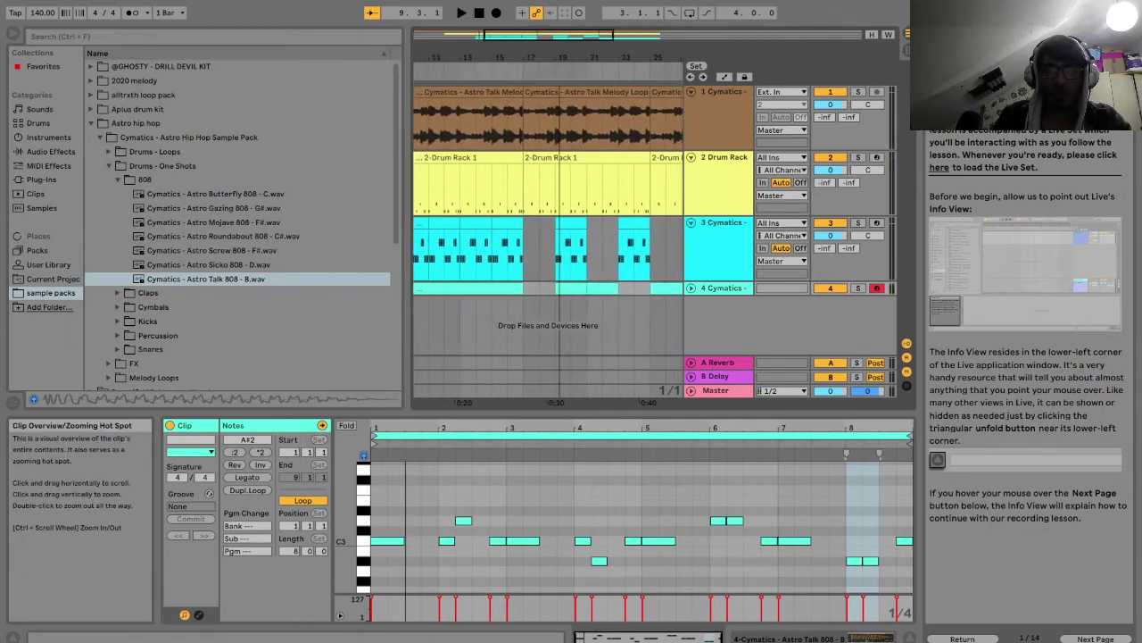
left_click_drag(646, 157, 633, 158)
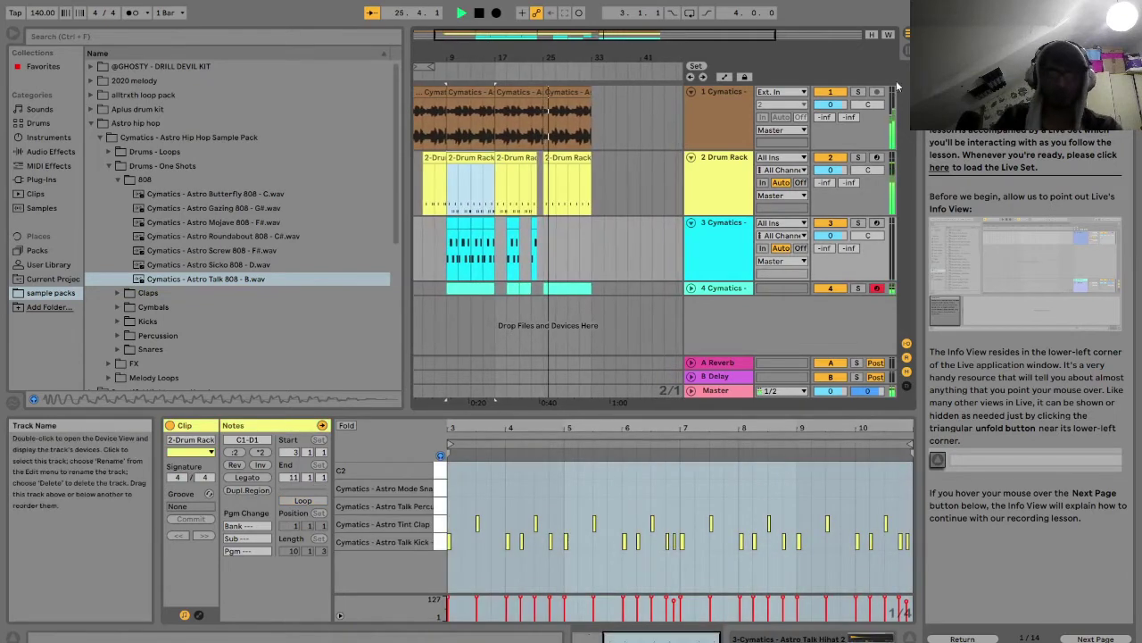
Trim the drum clip at bar 25 to start at bar 29, and duplicate the melody loop to bars 33 and 41
left_click(618, 229)
left_click_drag(544, 157, 566, 157)
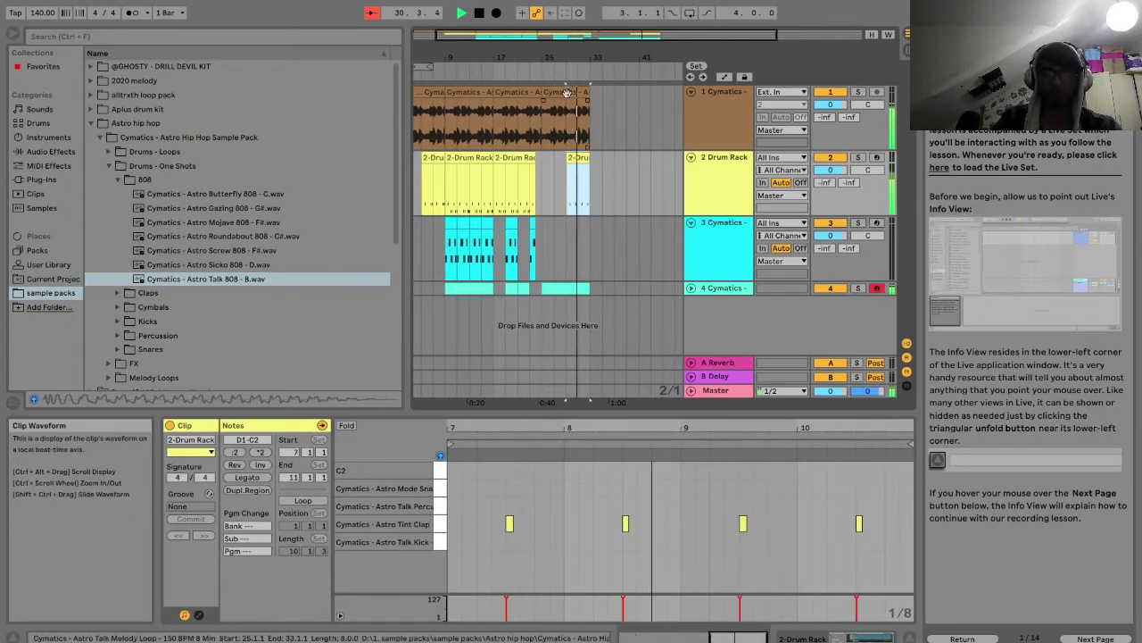
left_click(585, 116)
key("ctrl+d")
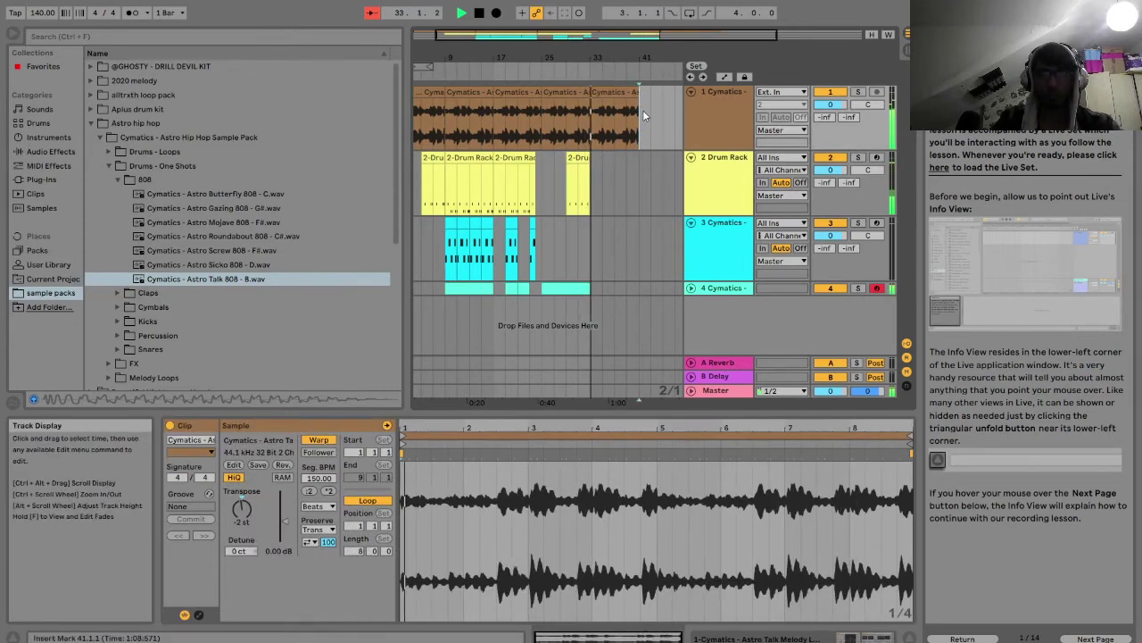
key("ctrl+d")
left_click(546, 256)
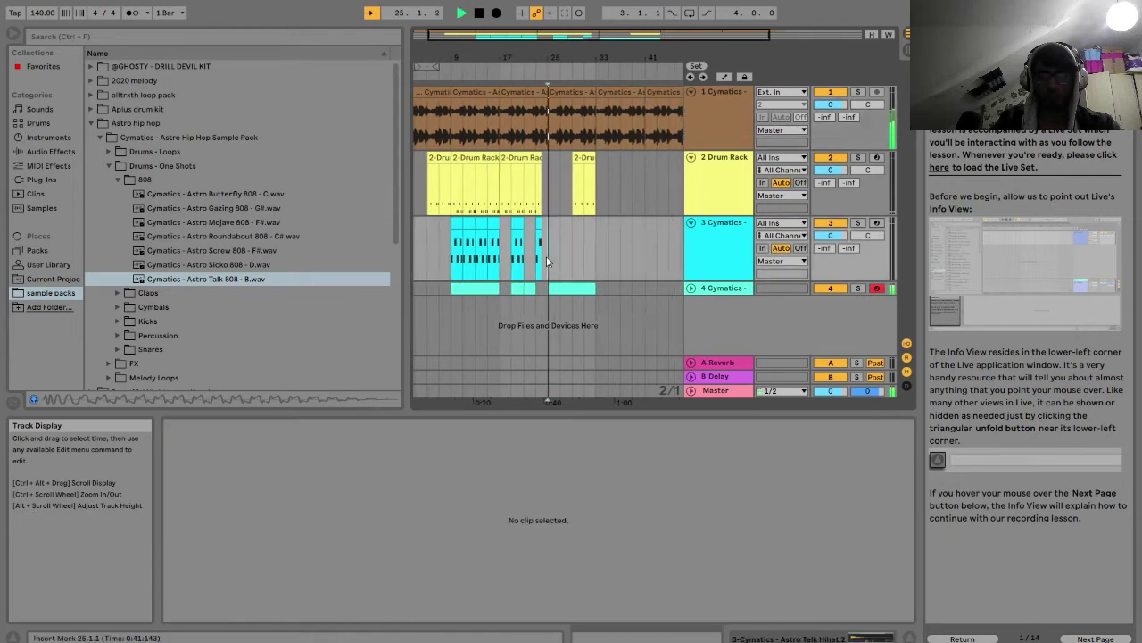
Copy the drum, hi-hat and 808 clips between bars 9 and 24 to bar 33
left_click_drag(451, 183, 534, 299)
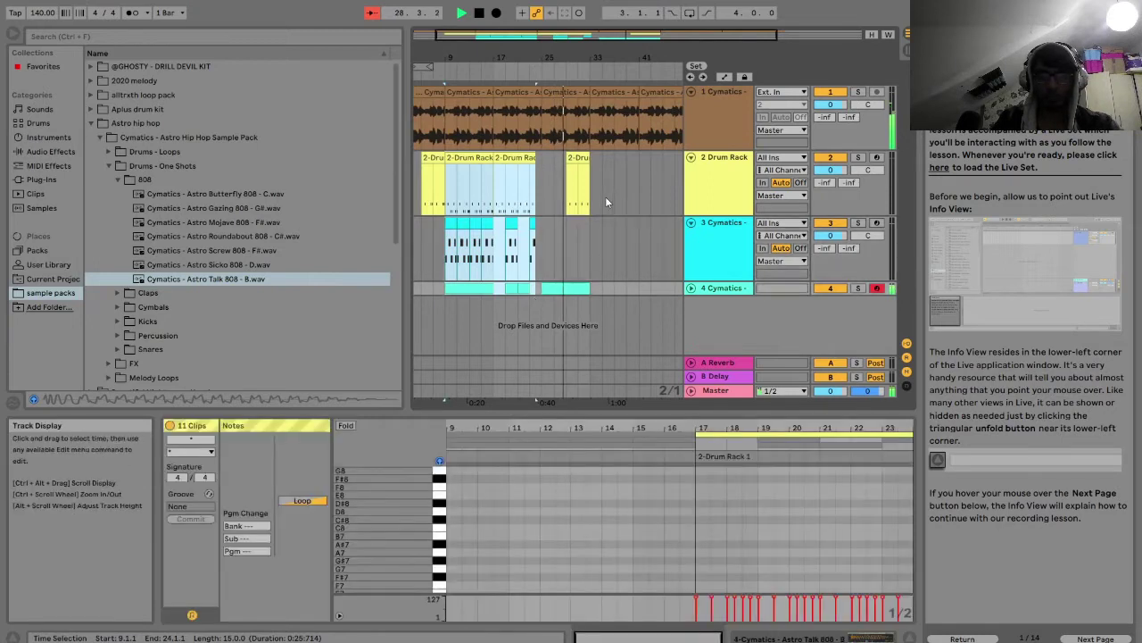
left_click(595, 203)
key("ctrl+v")
left_click(585, 258)
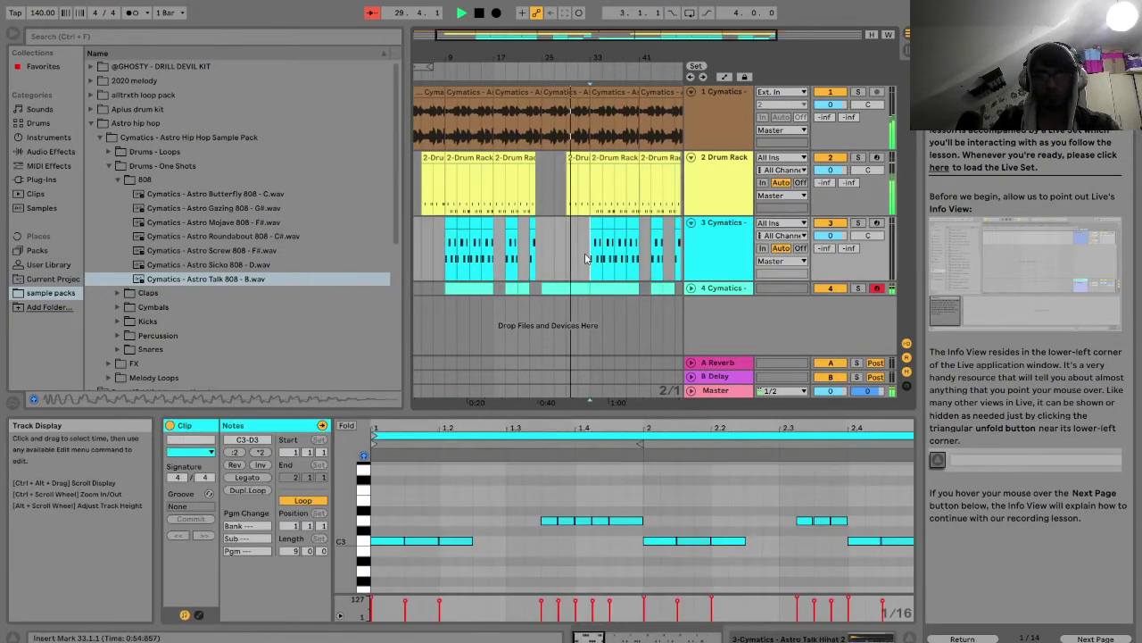
In the 808 clip at bar 33, raise the D3 note in bar 2 and the two D3 notes starting bar 6 to E3
left_click(607, 289)
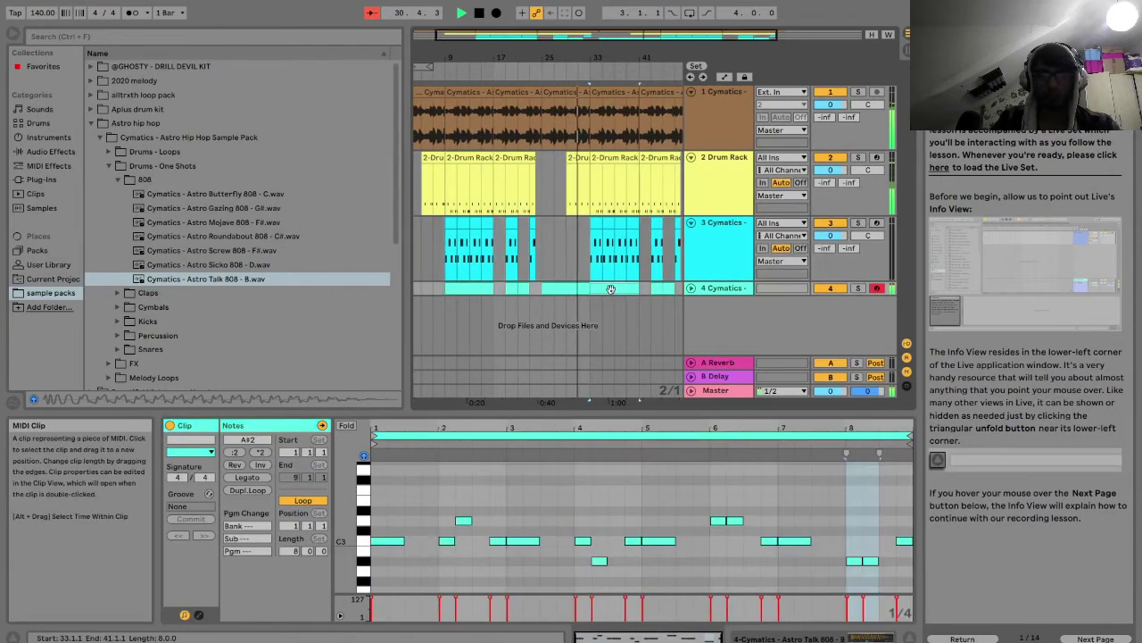
key("space")
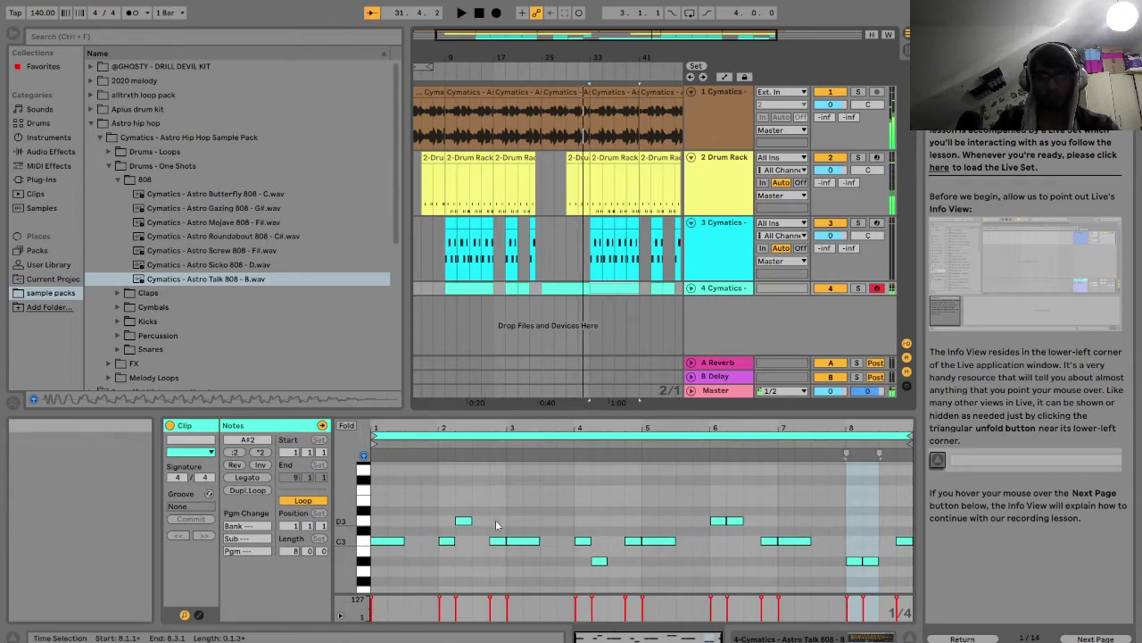
left_click(465, 523)
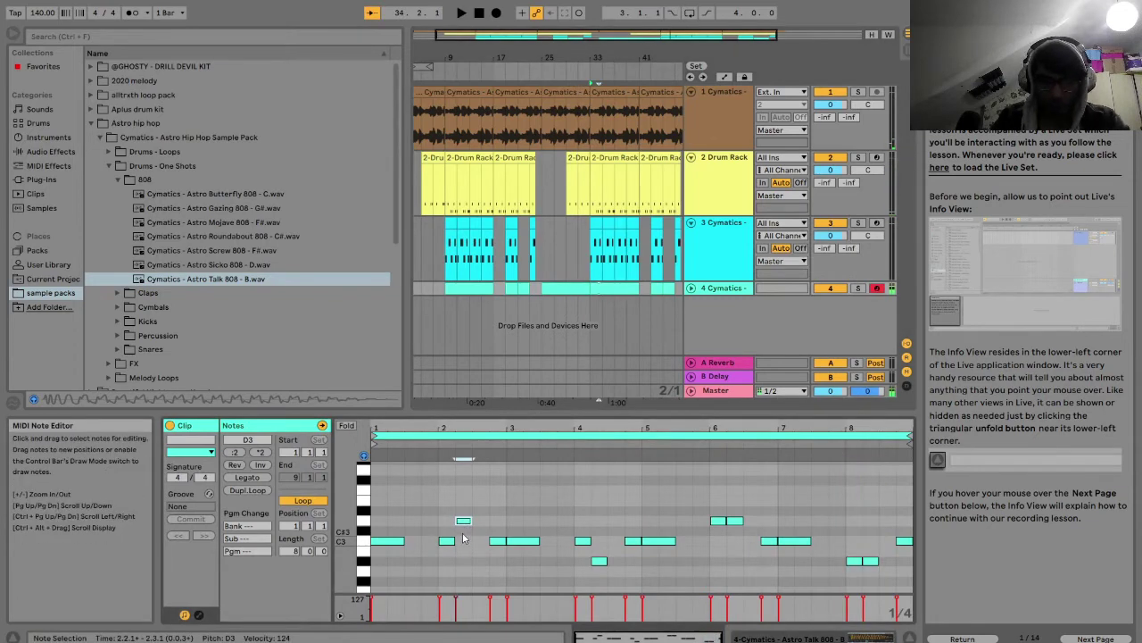
key("Up")
key("Up")
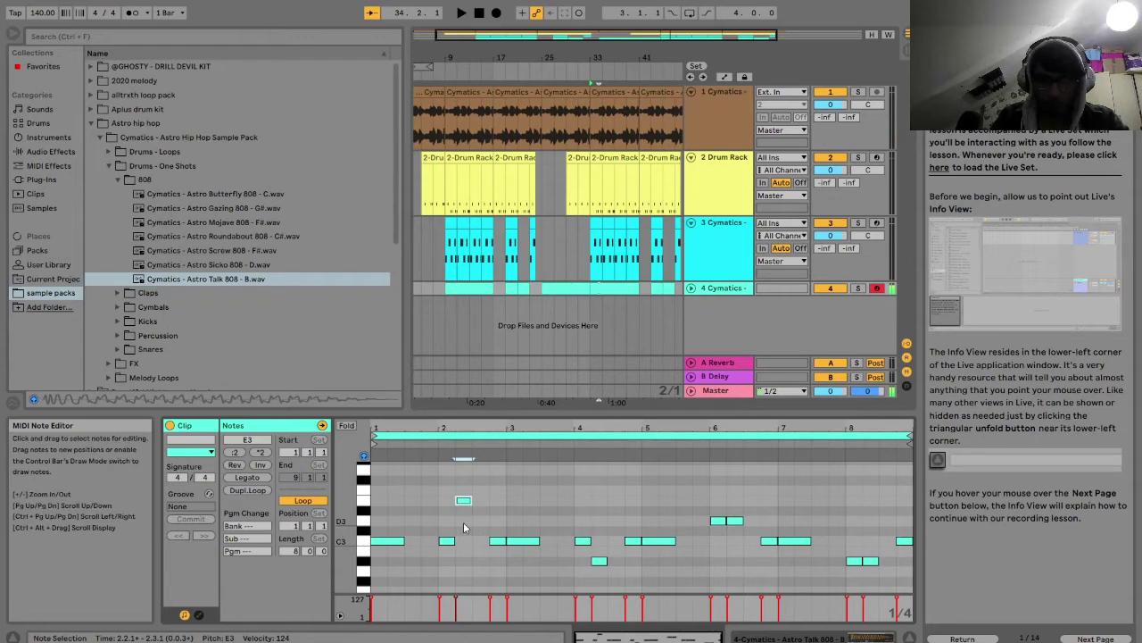
key("space")
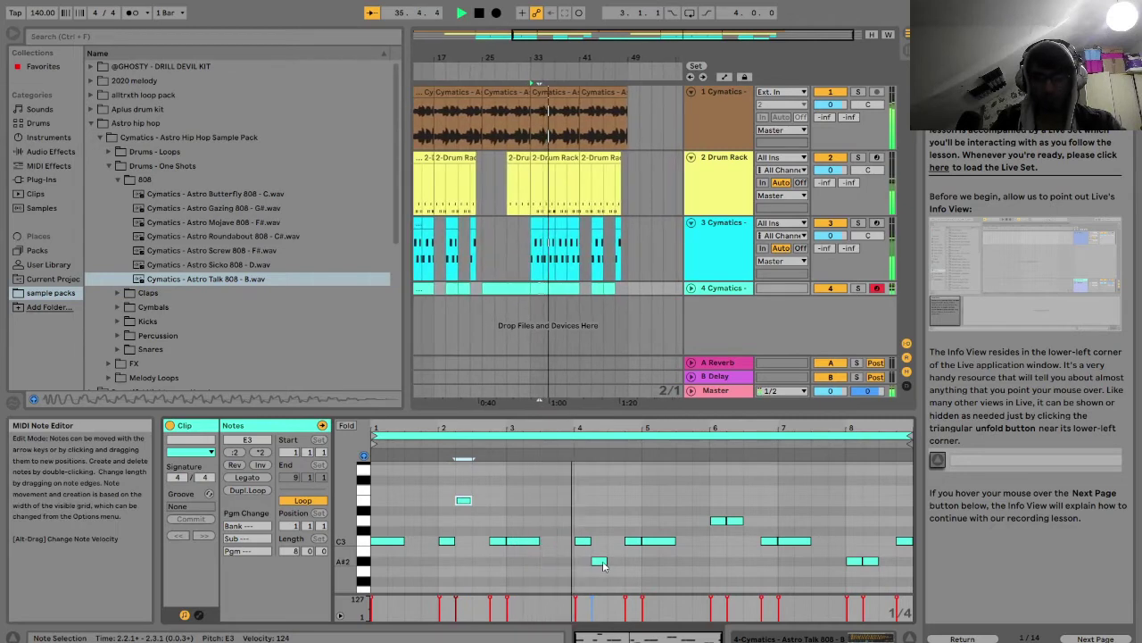
left_click_drag(746, 533, 698, 505)
key("Up")
key("Up")
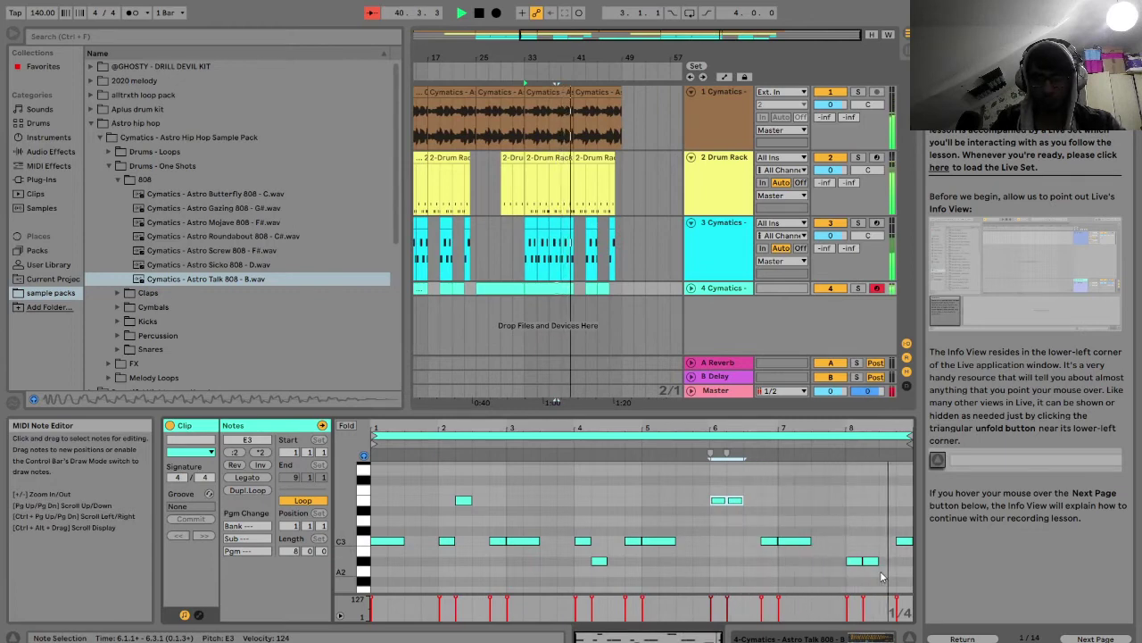
Extend the drum clip at bar 41 to end at bar 49 and play from bar 47
left_click(589, 284)
left_click(594, 289)
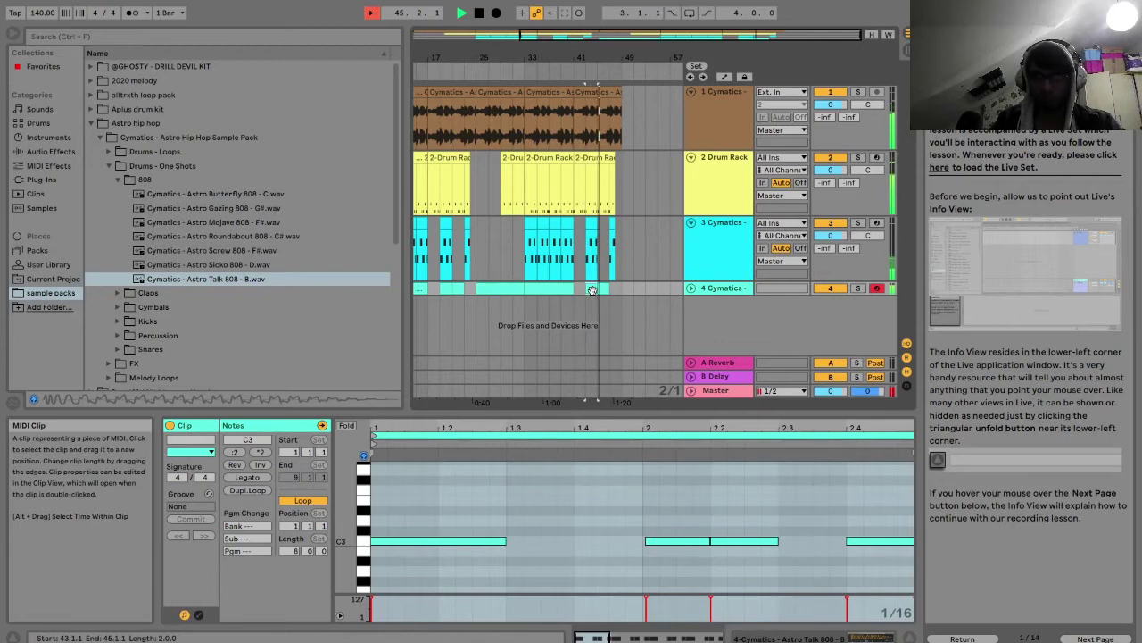
left_click(593, 222)
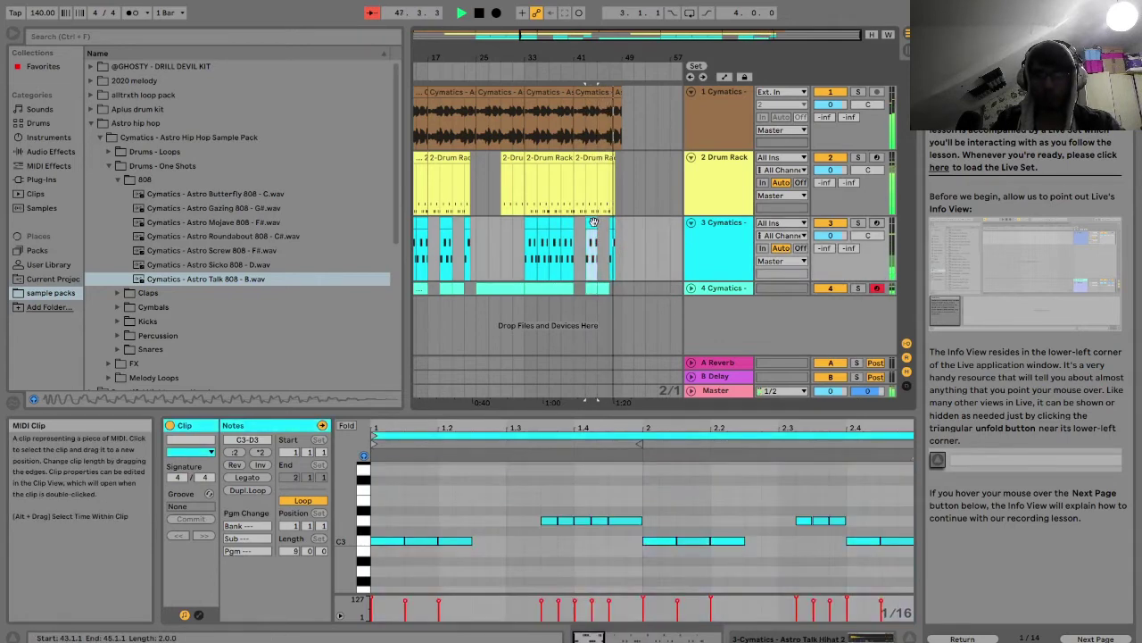
left_click(598, 187)
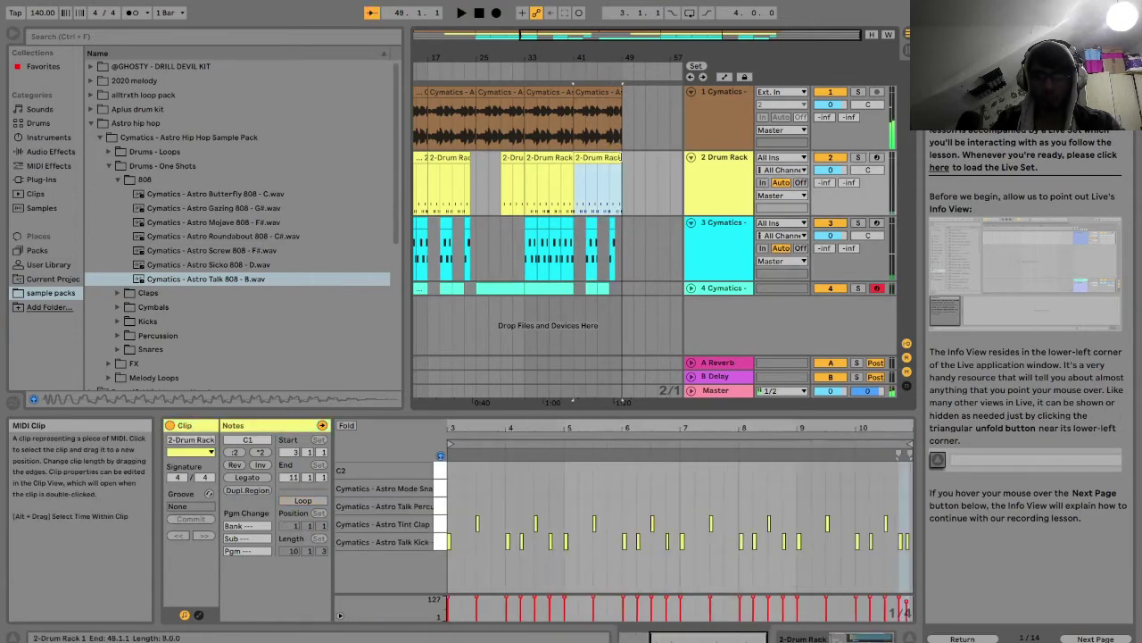
left_click(610, 191)
key("space")
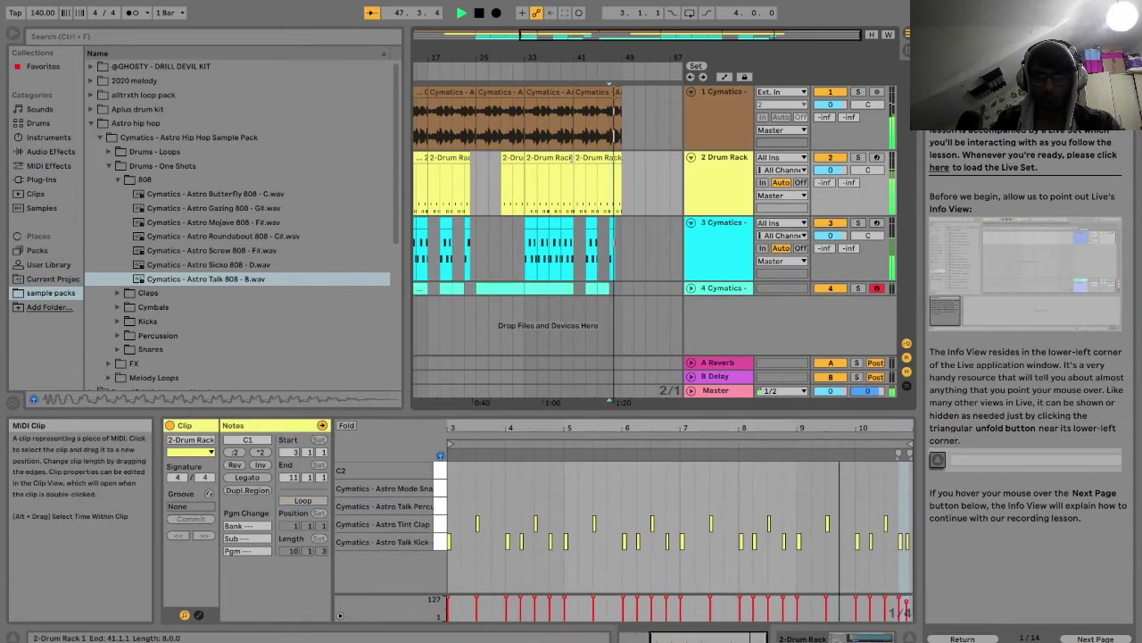
Shorten the drum clip at bar 33 to end at bar 39, and delete the hi-hats between bars 39 and 41
left_click_drag(571, 158, 562, 160)
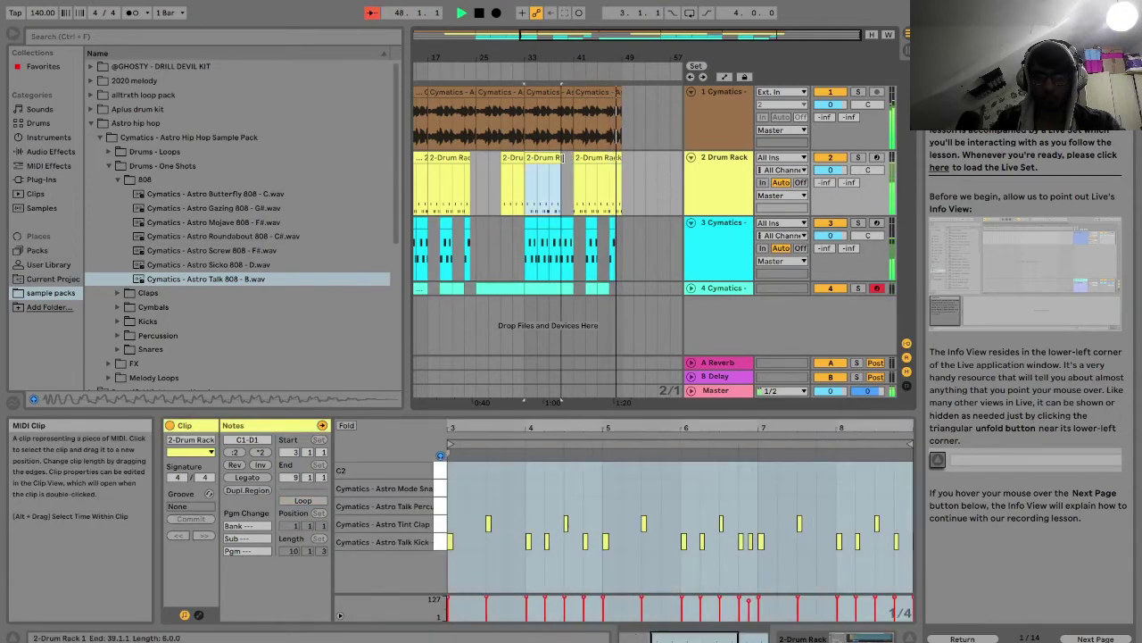
left_click(562, 240)
key("space")
key("space")
left_click(567, 225)
key("Delete")
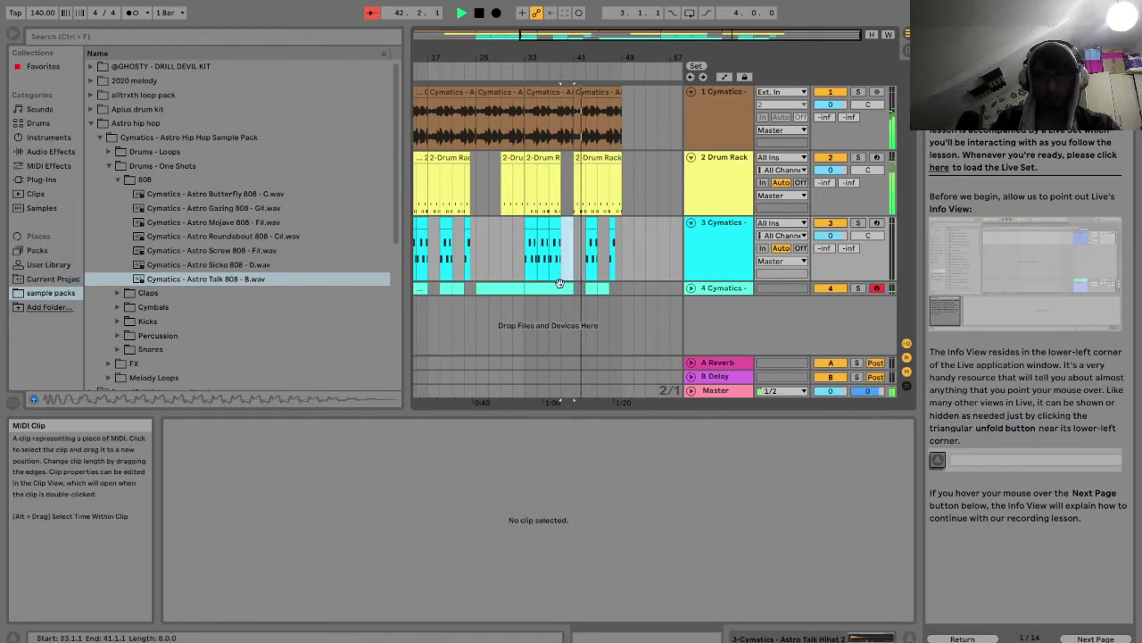
left_click(552, 262)
key("space")
key("space")
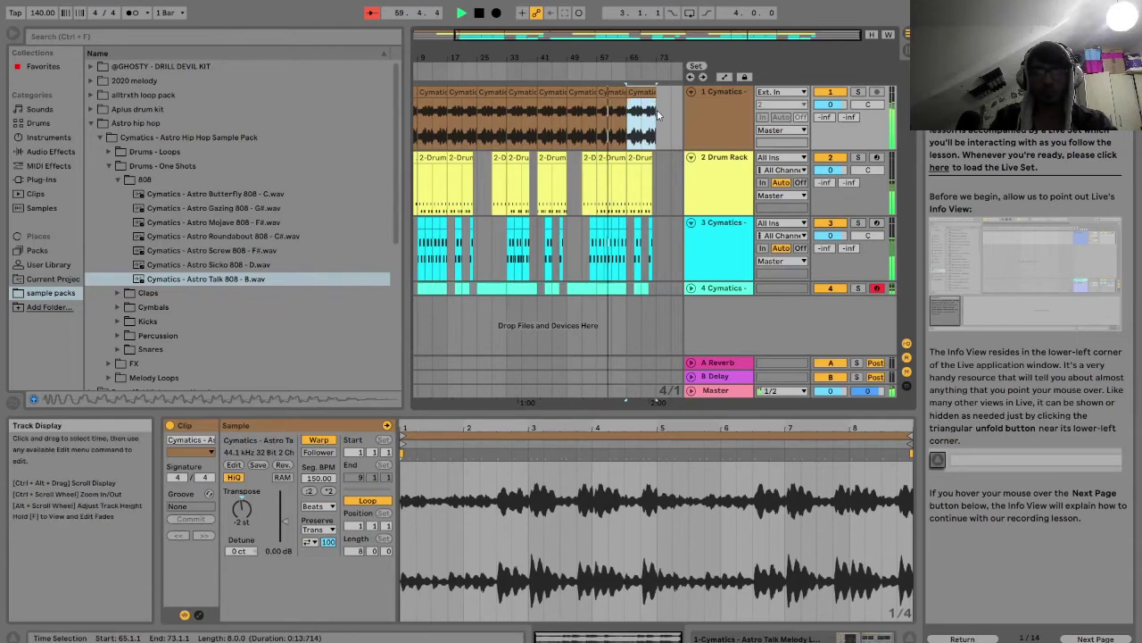
Duplicate the melody loop clip from bar 65 to bar 73
key("ctrl+d")
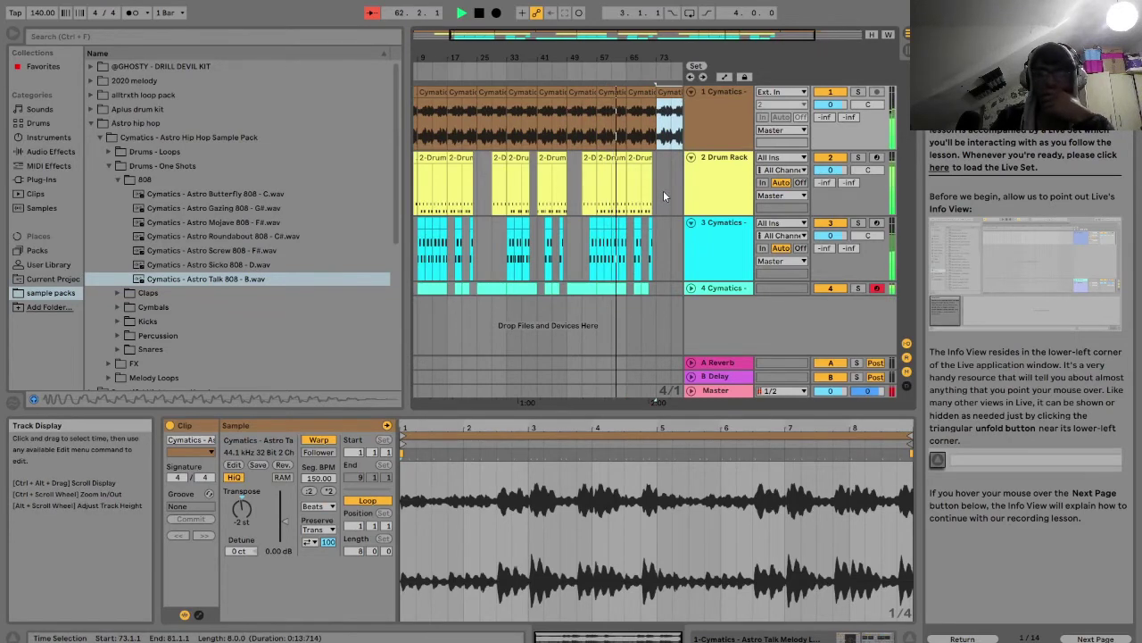
left_click_drag(666, 35, 679, 82)
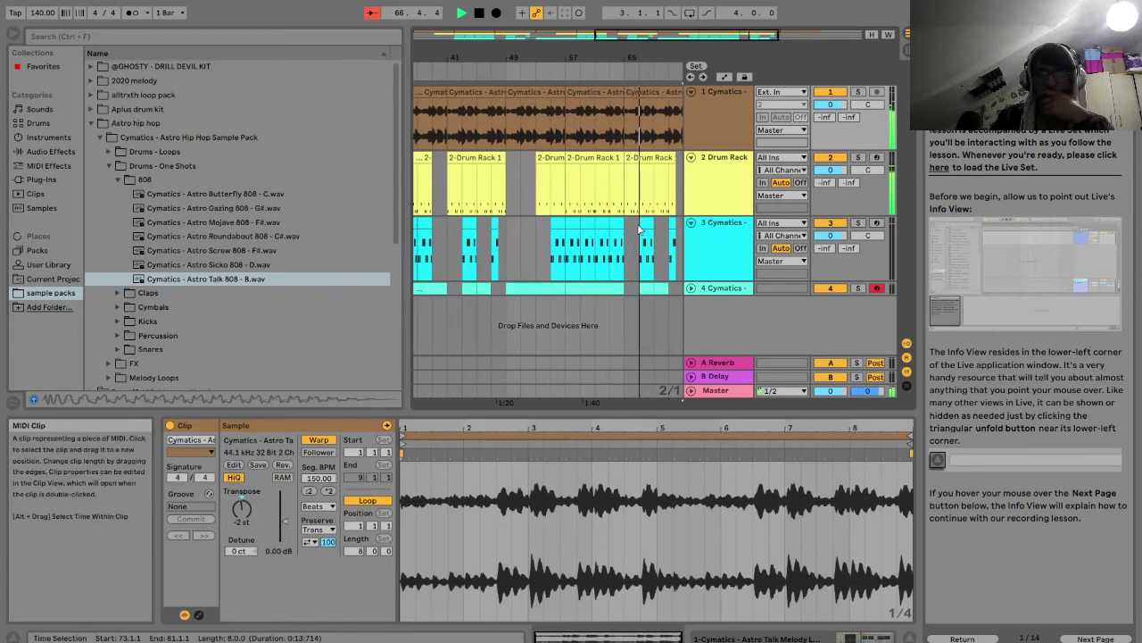
Move the hi-hat and 808 clips at bar 67 back to bar 65, and follow with a two-bar hi-hat clip at bar 67
left_click(671, 267)
left_click_drag(675, 271, 639, 289)
key("Left")
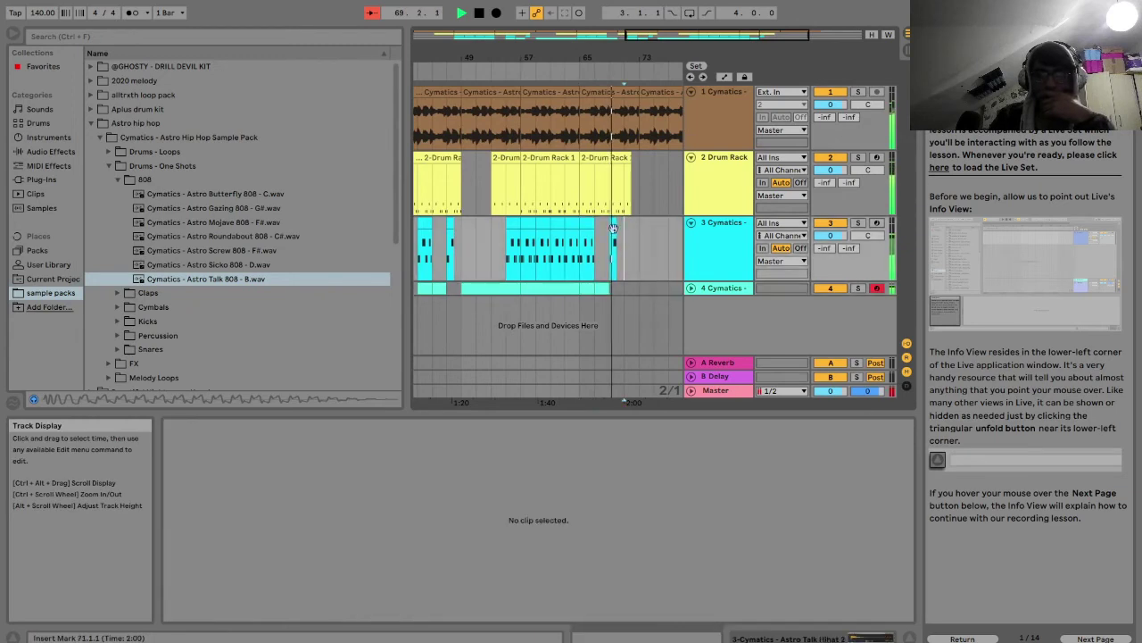
left_click(612, 224)
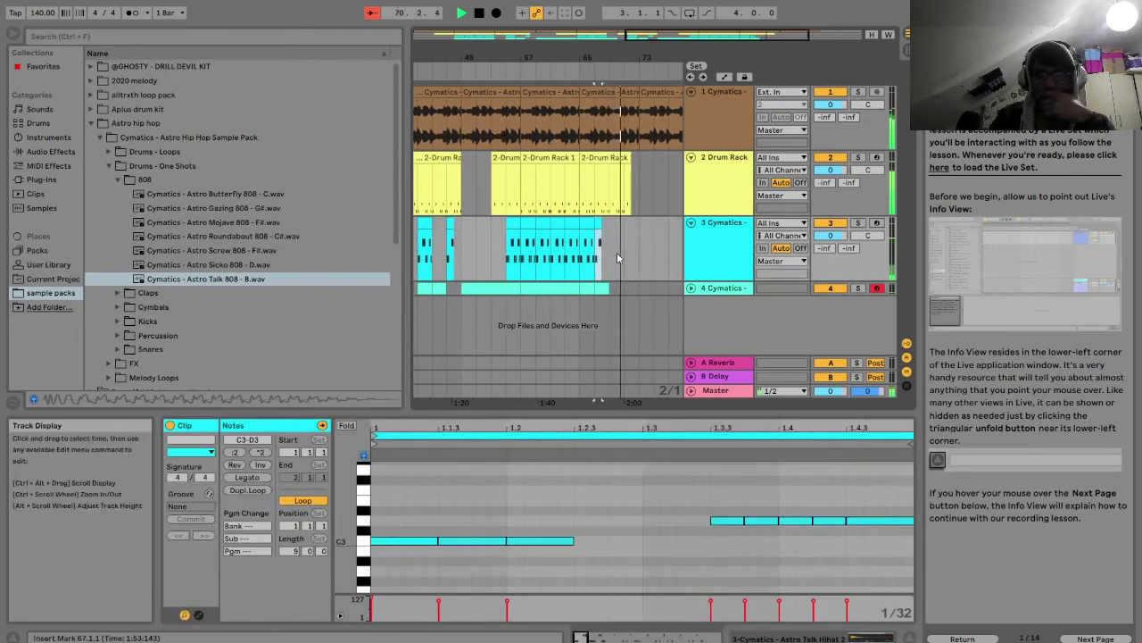
mouse_move(612, 223)
left_mouse_down()
mouse_move(598, 220)
mouse_move(609, 223)
left_mouse_up()
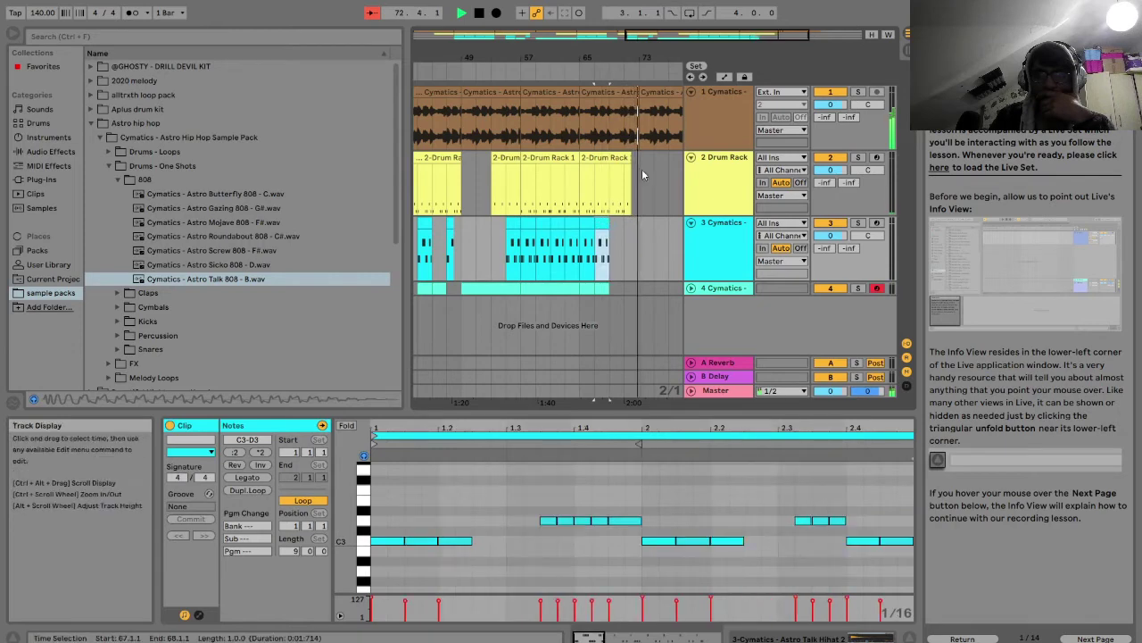
Extend the drum clip at bar 65 to end at bar 73, and shorten the one at bar 57 to end at bar 63
left_click(621, 191)
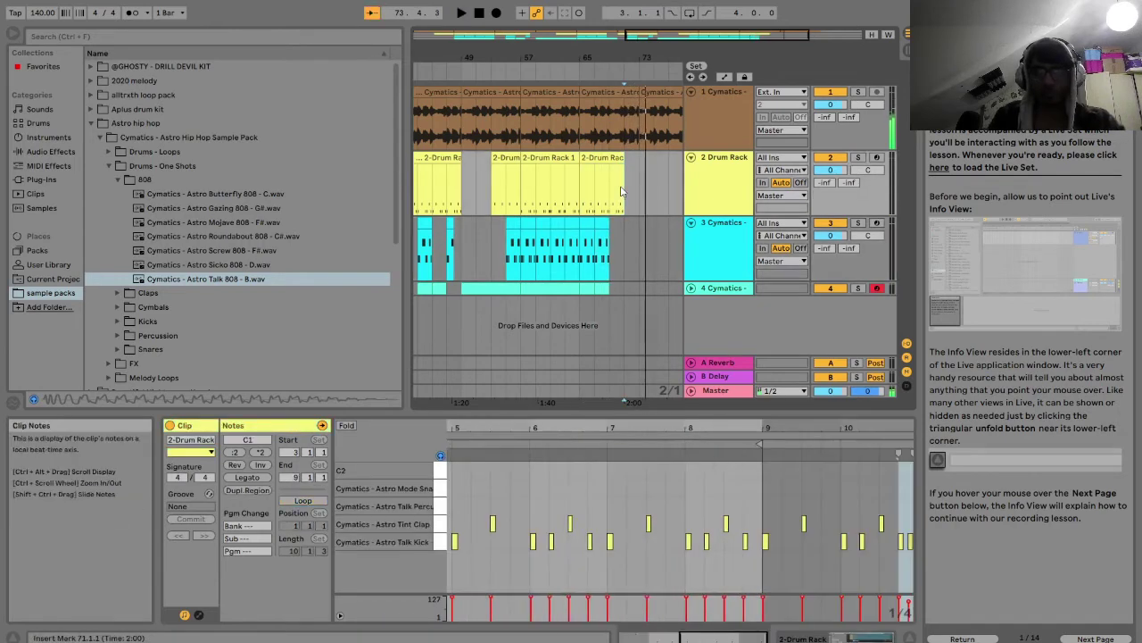
left_click_drag(550, 161, 562, 159)
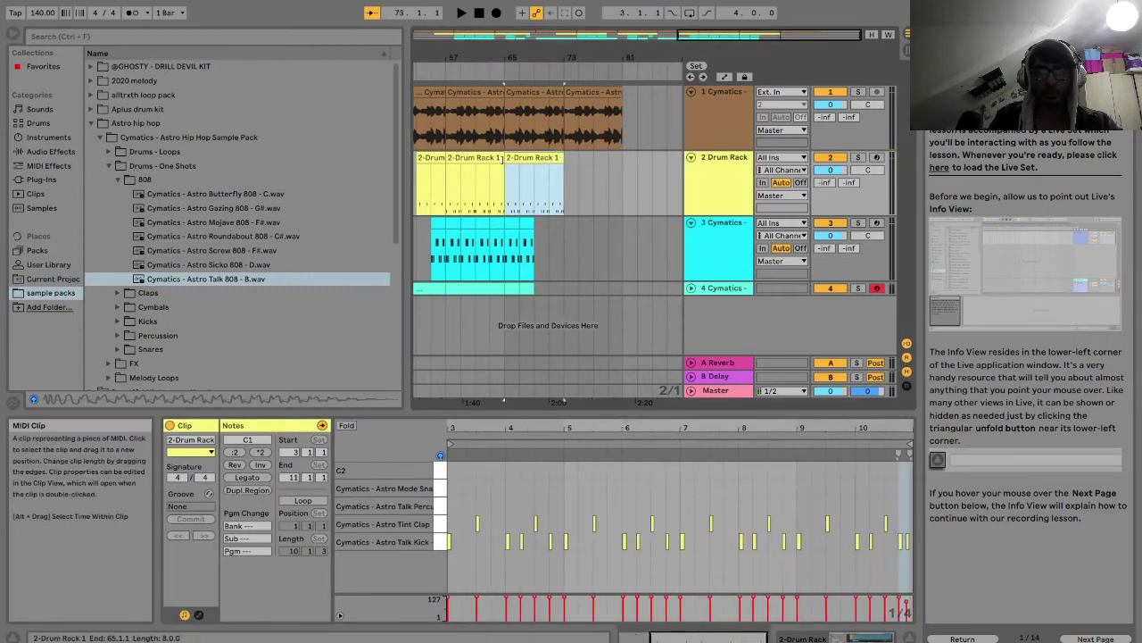
left_click(496, 190)
key("space")
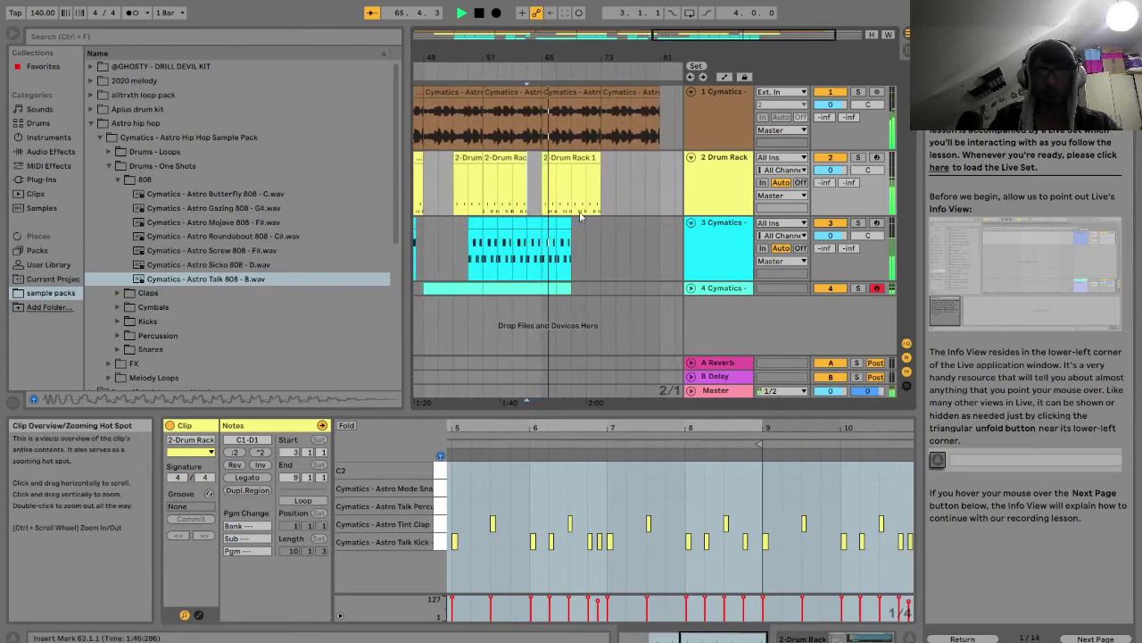
Clear the 808 between bars 63 and 65 and play the arrangement from bar 63
left_click(525, 290)
key("space")
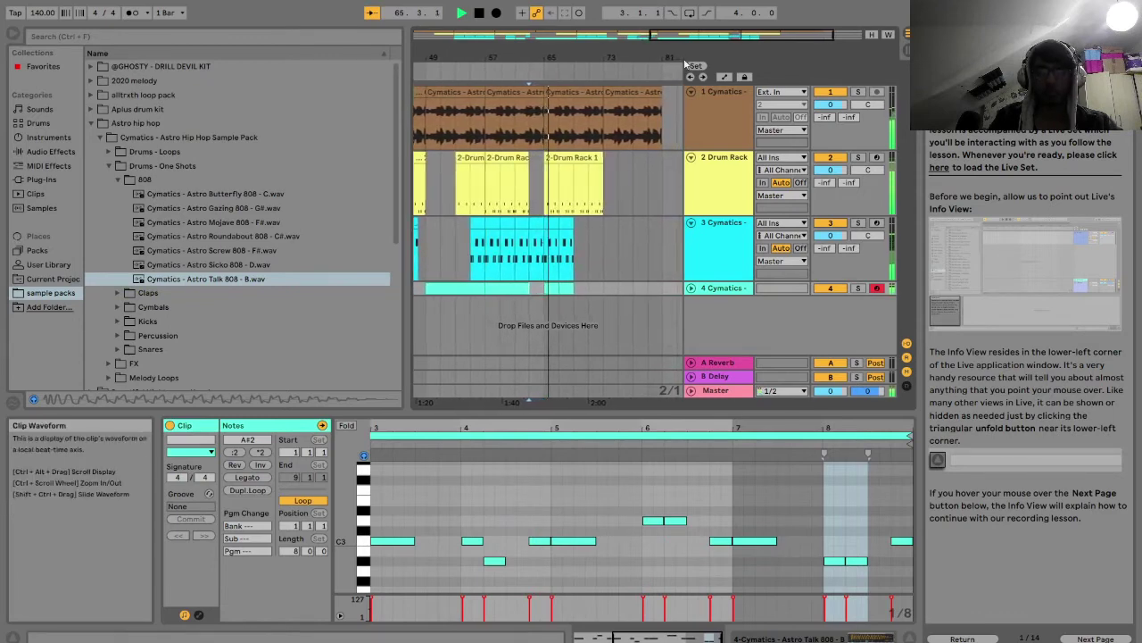
left_click_drag(536, 58, 535, 42)
key("space")
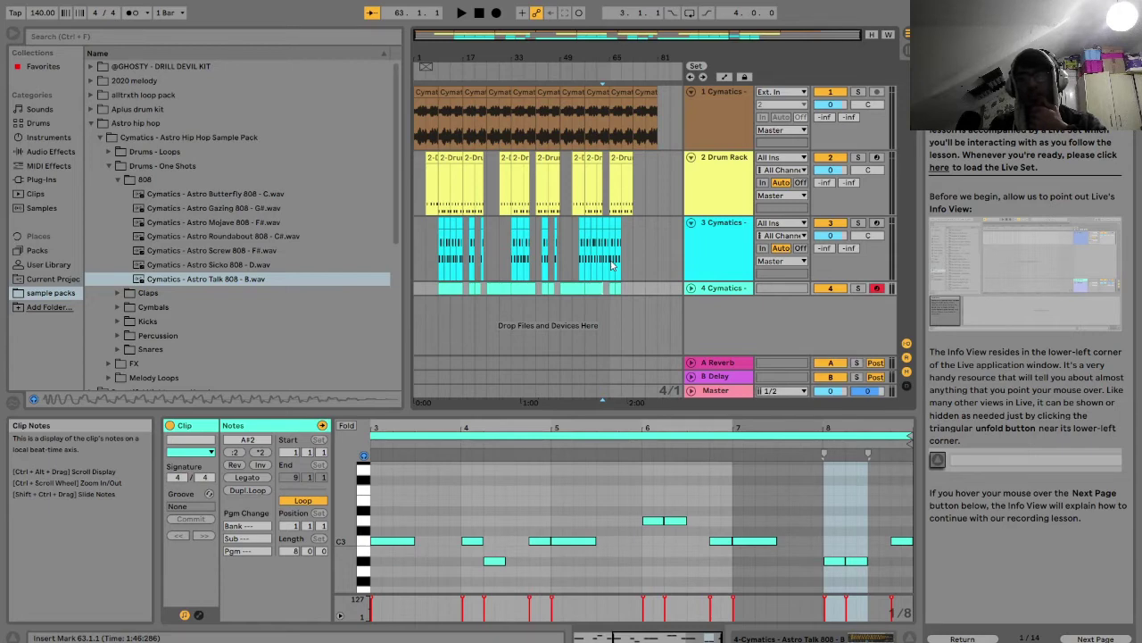
Add a Grand Piano track and record a piano part over the beat from bar 13 to bar 41
left_click(470, 320)
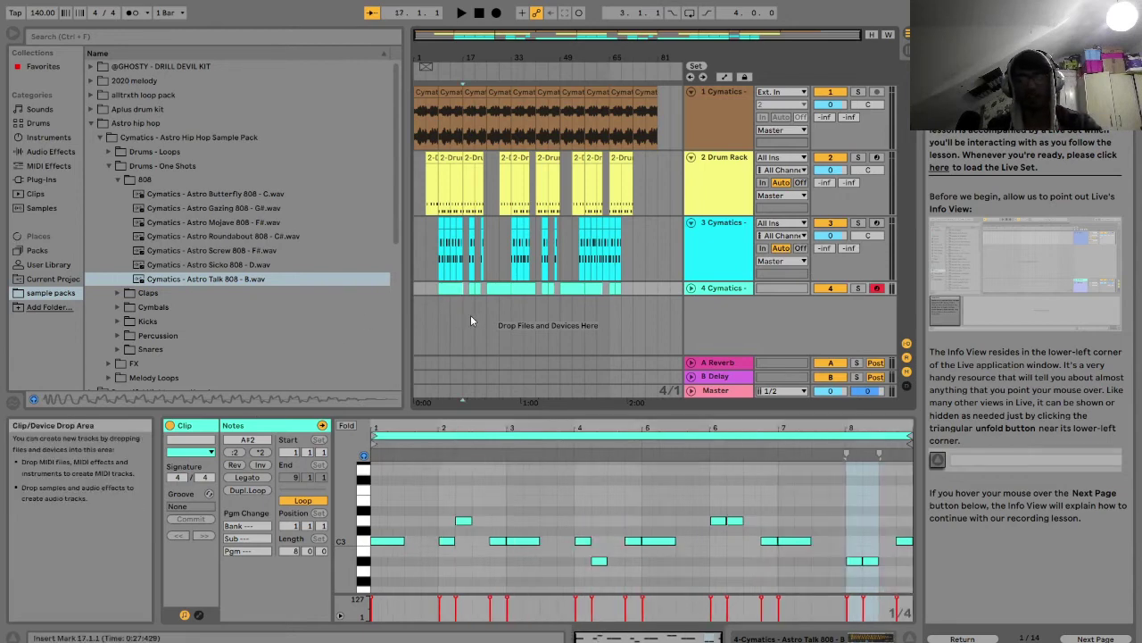
key("space")
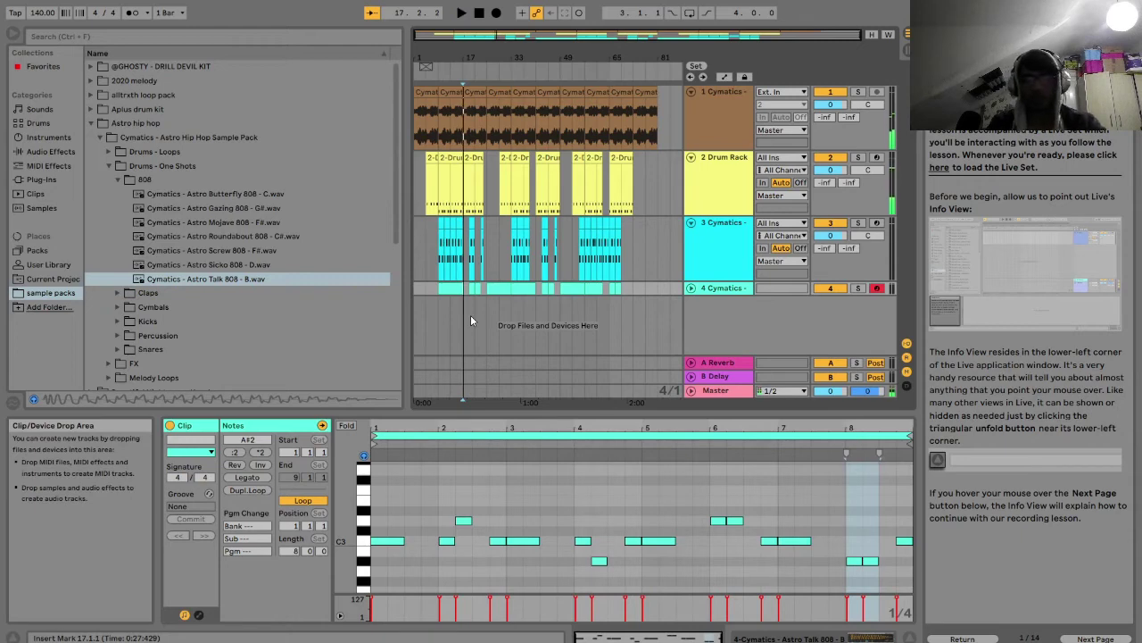
left_click(423, 315)
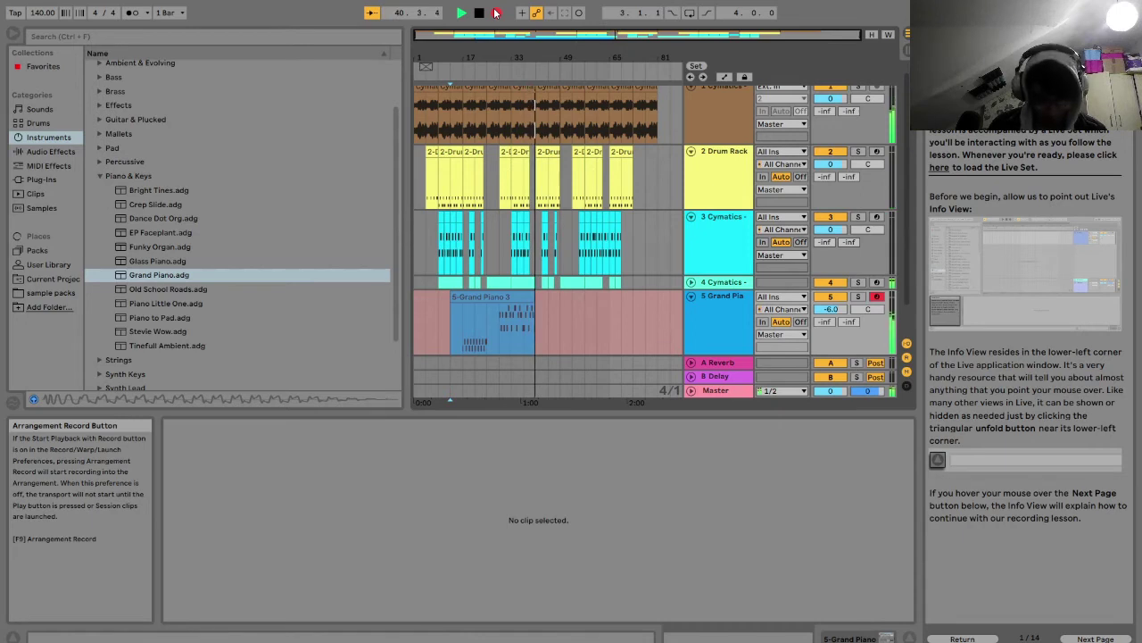
key("space")
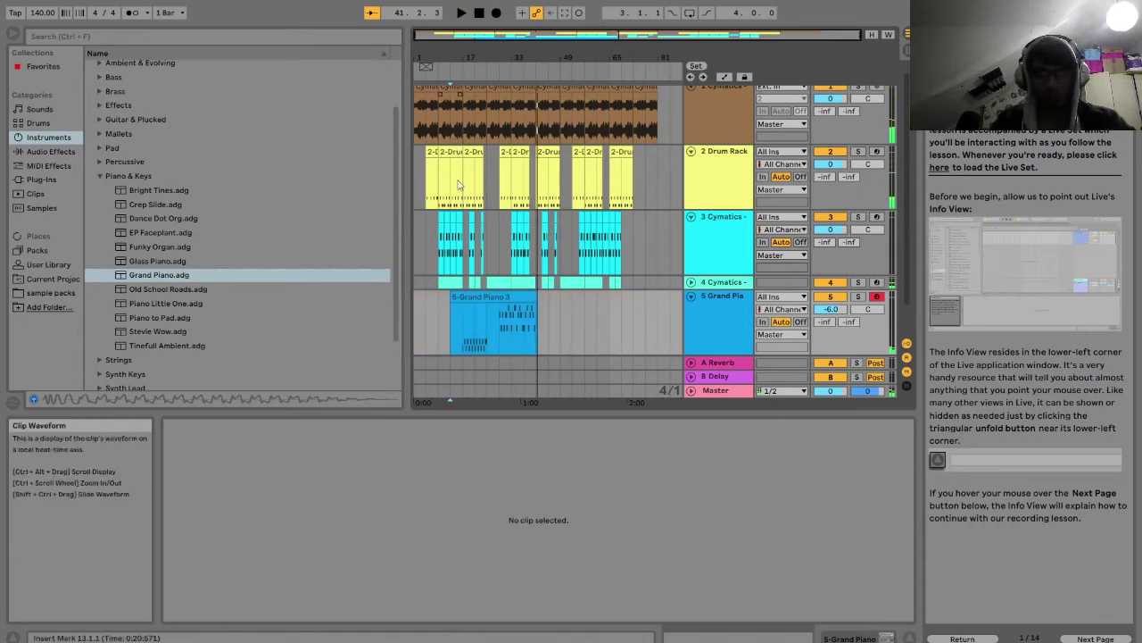
Play the recorded piano from bar 33 and trim the recording into two clips starting at bars 17 and 29
left_click(513, 331)
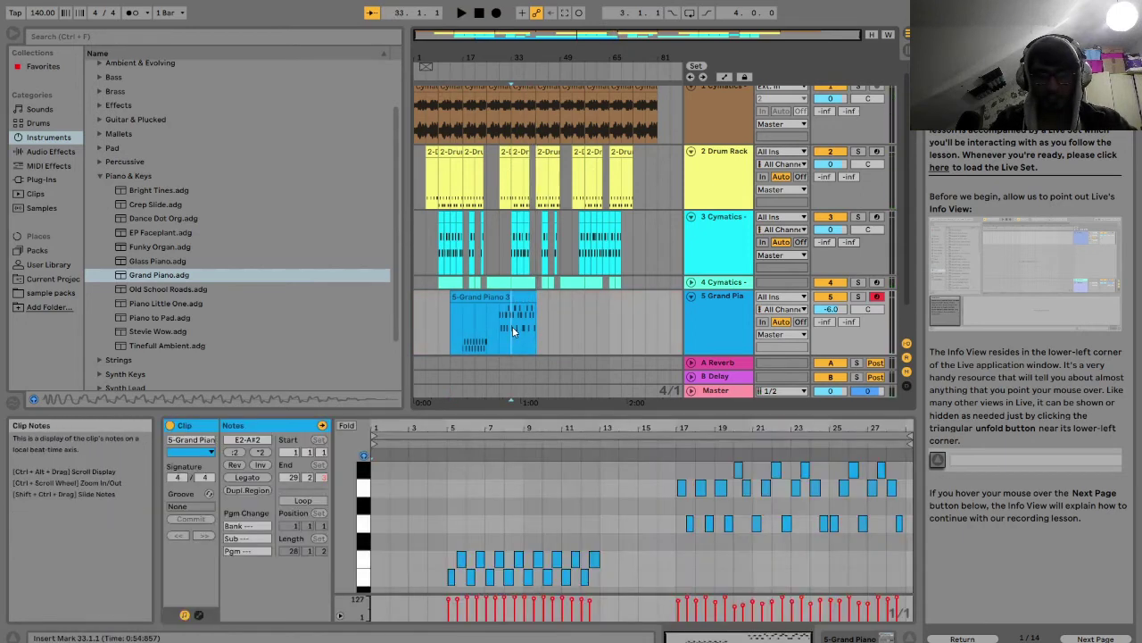
key("space")
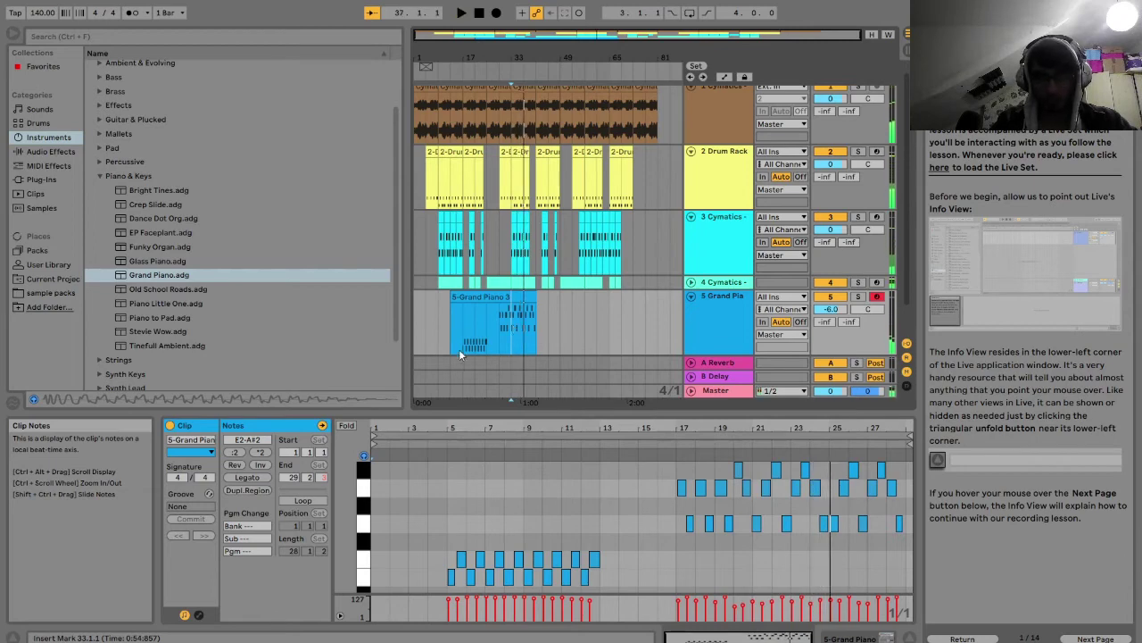
left_click(491, 322)
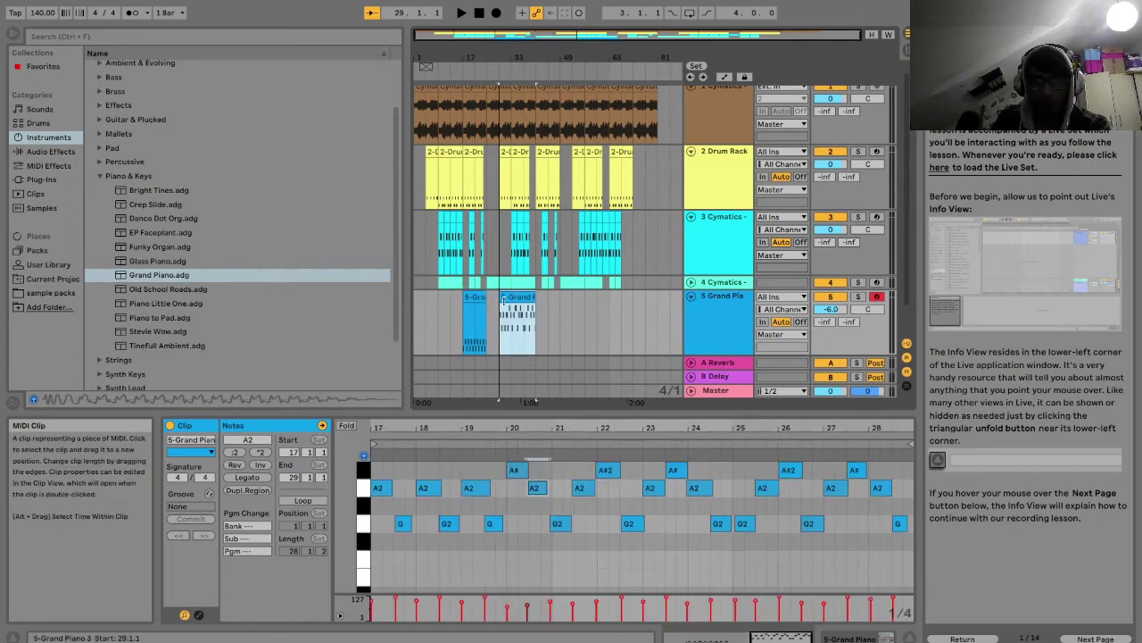
Split the Grand Piano clip at bar 33 and trim its second part to start at bar 37
left_click(501, 317)
key("space")
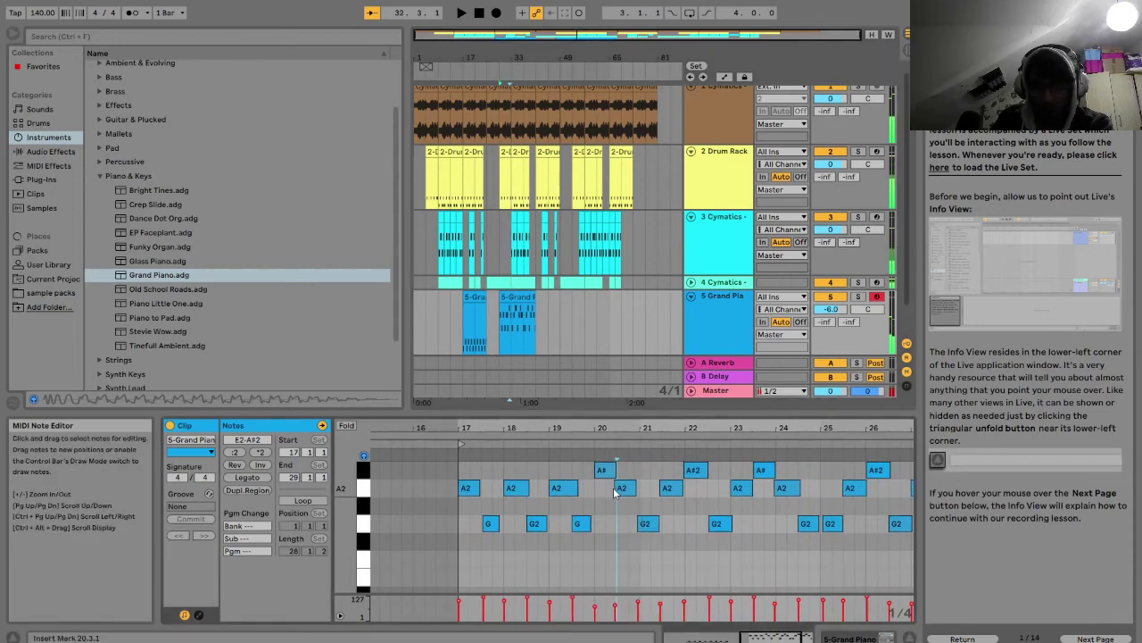
key("space")
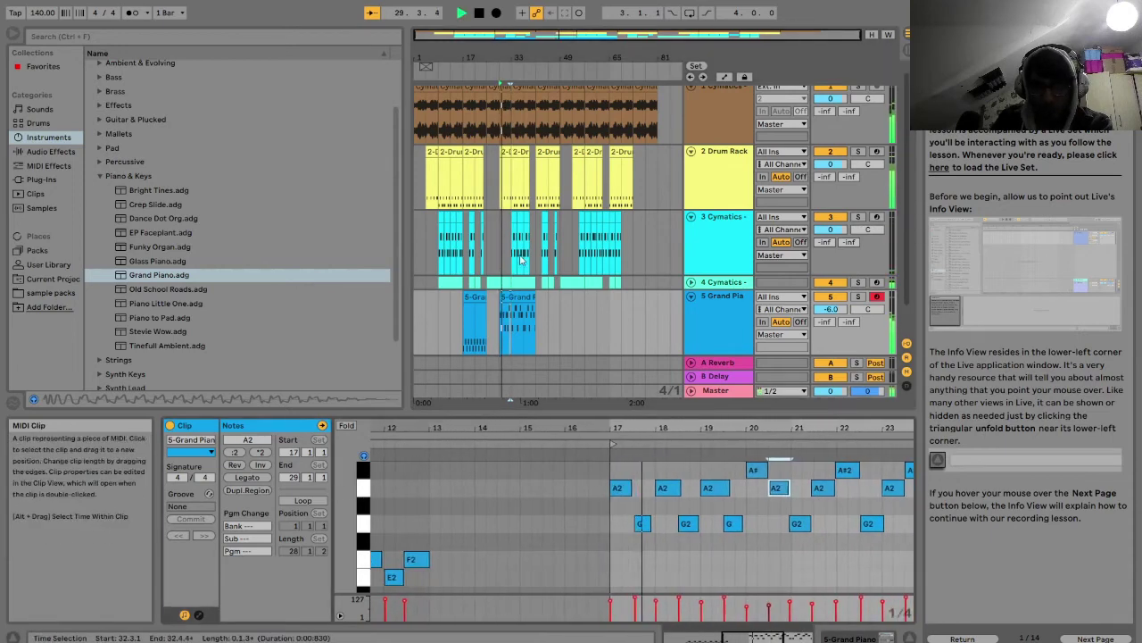
left_click_drag(574, 35, 582, 84)
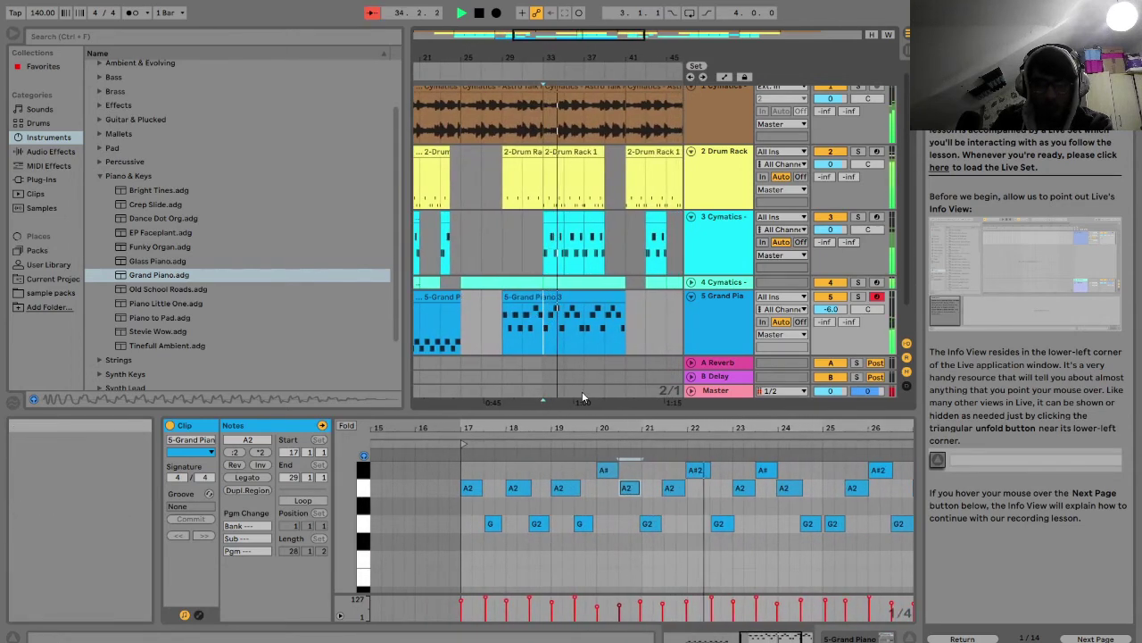
key("ctrl+e")
left_click(546, 297)
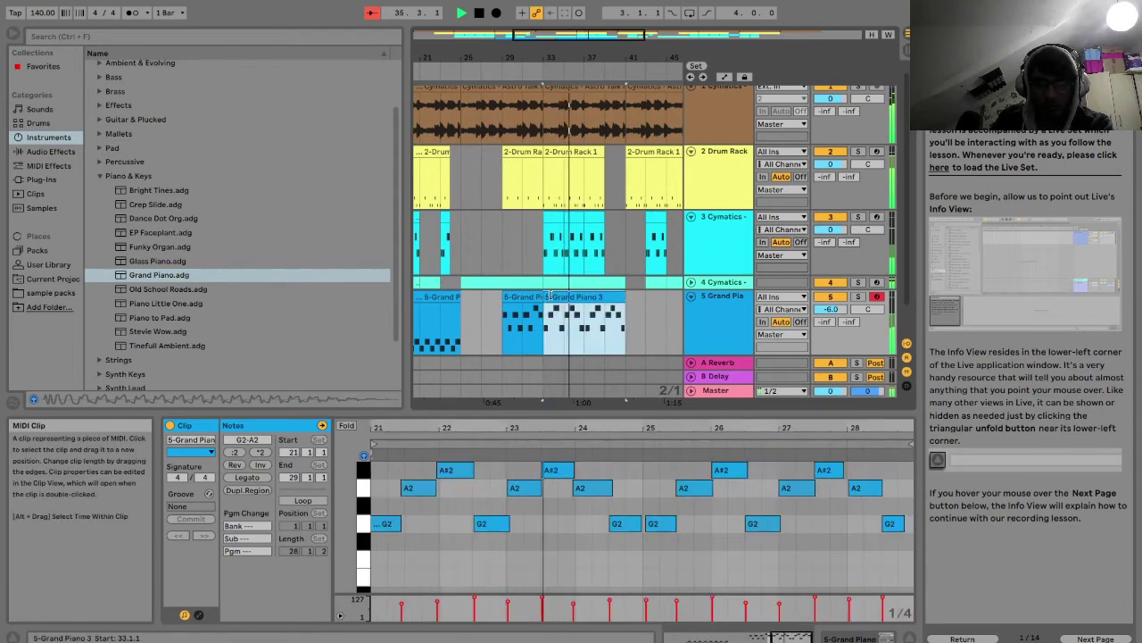
left_click_drag(546, 296, 587, 291)
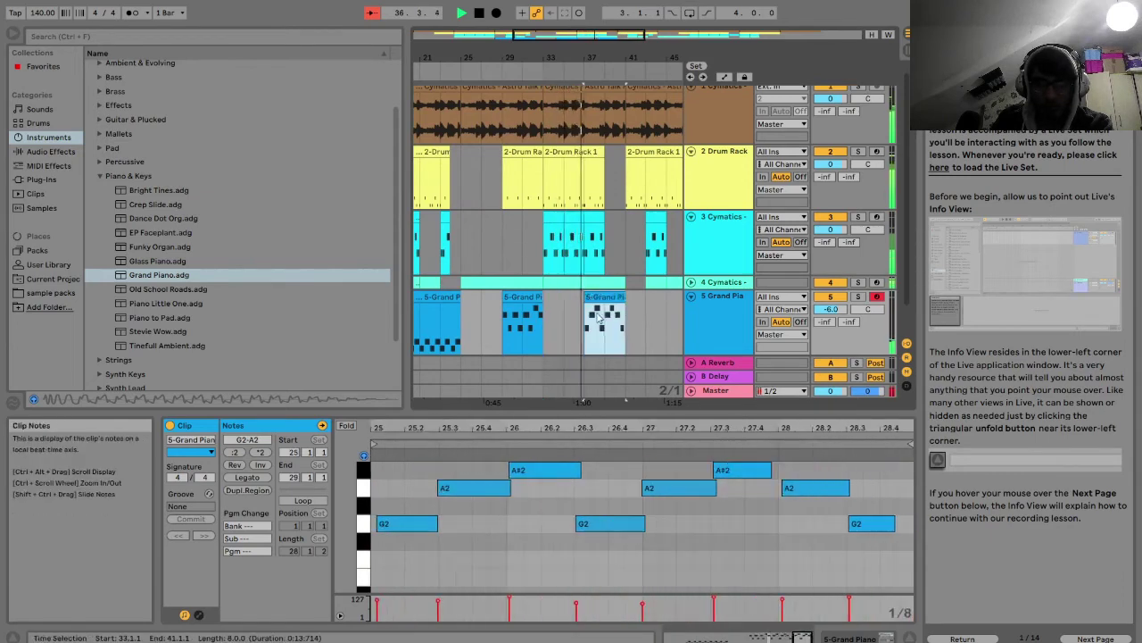
Align the G2, A2 and A#2 notes of the piano clip at bar 37 to the grid and play it back
left_click(590, 326)
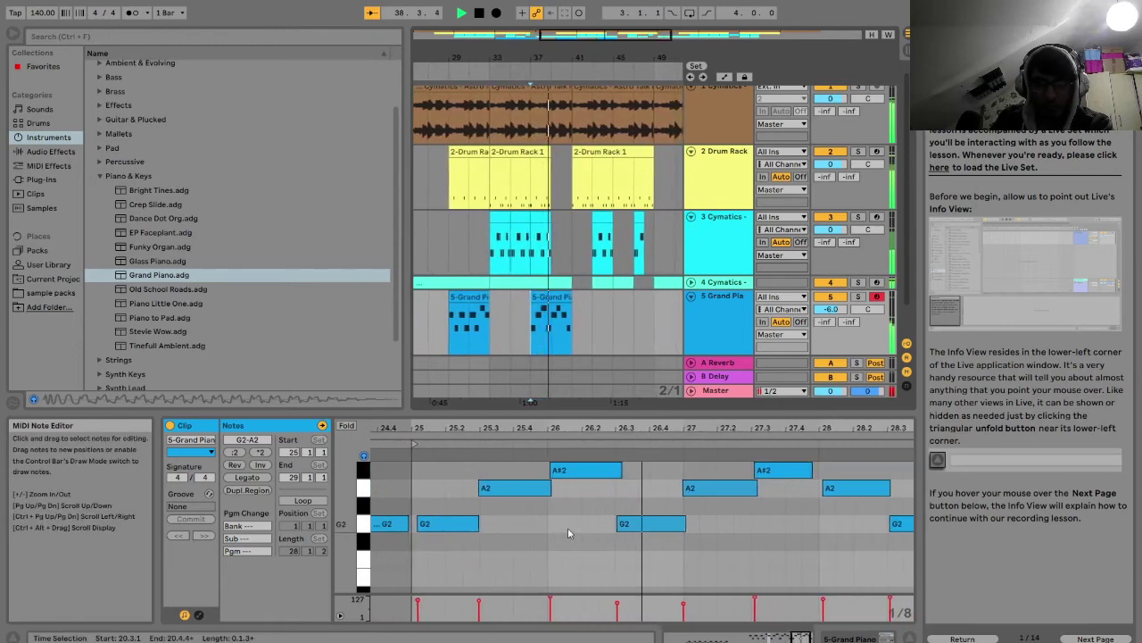
key("space")
left_click(426, 530)
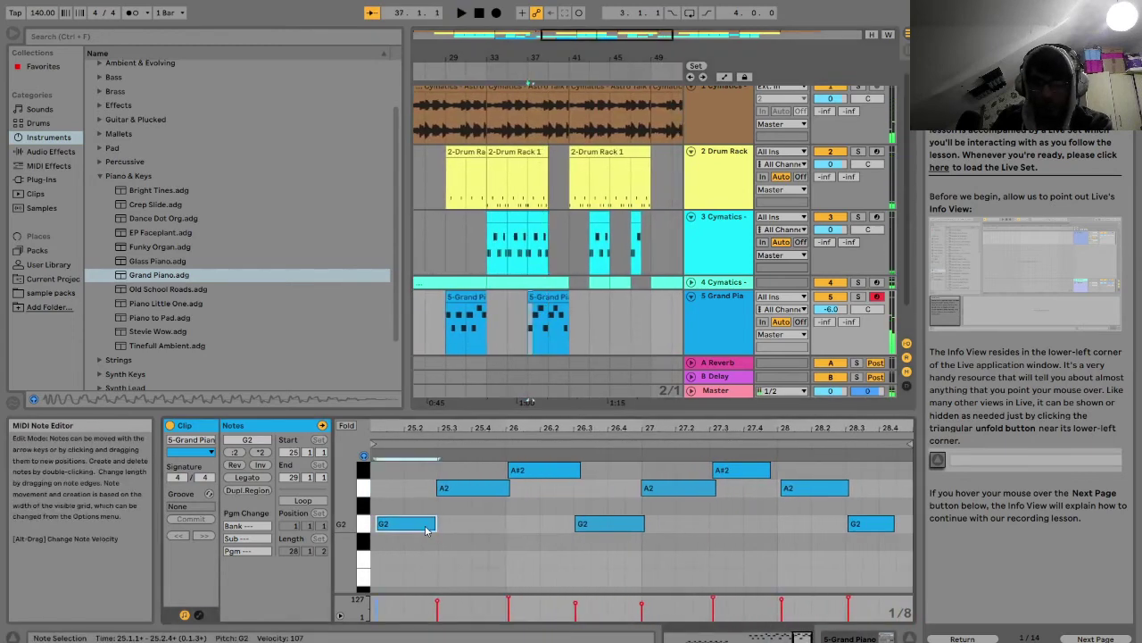
left_click(468, 488)
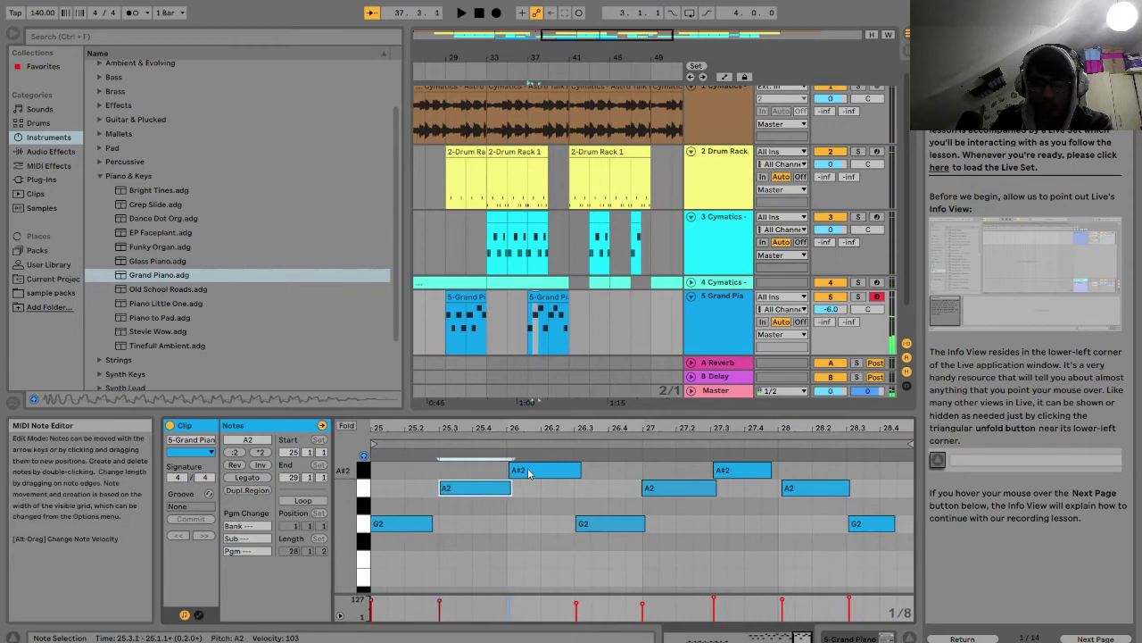
left_click(530, 472)
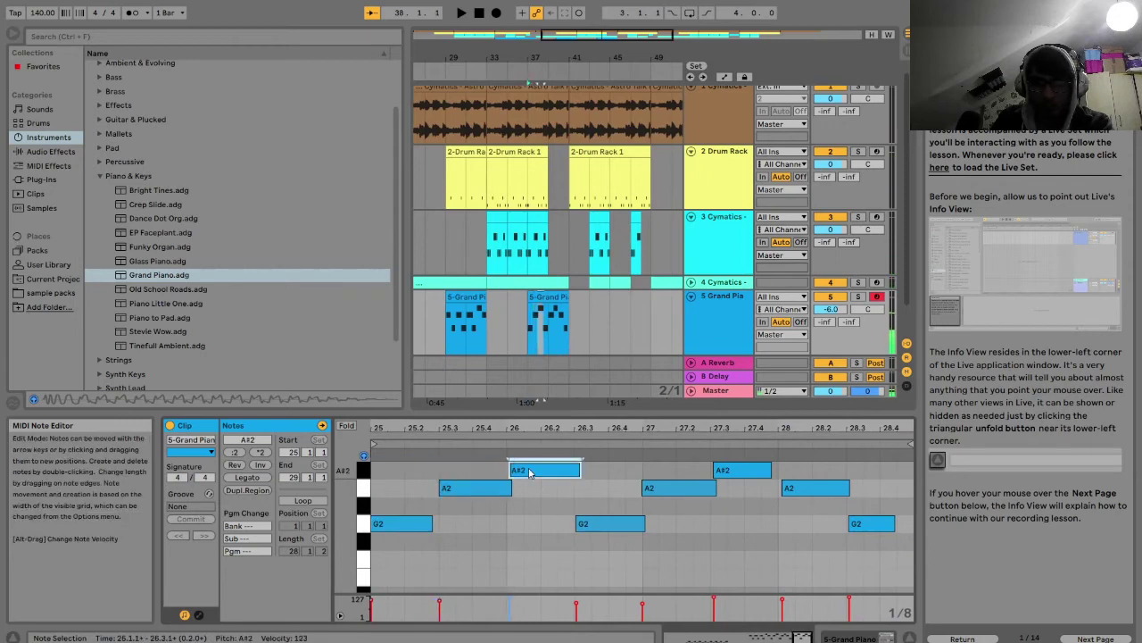
left_click(609, 523)
left_click(678, 488)
left_click(757, 470)
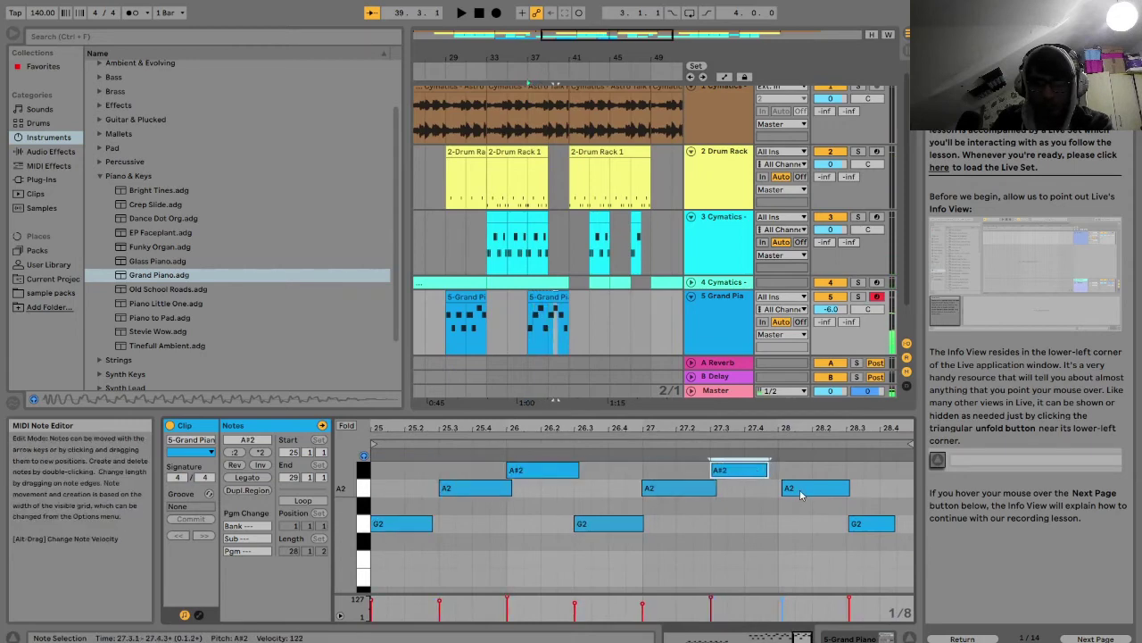
left_click(808, 487)
left_click(868, 525)
key("space")
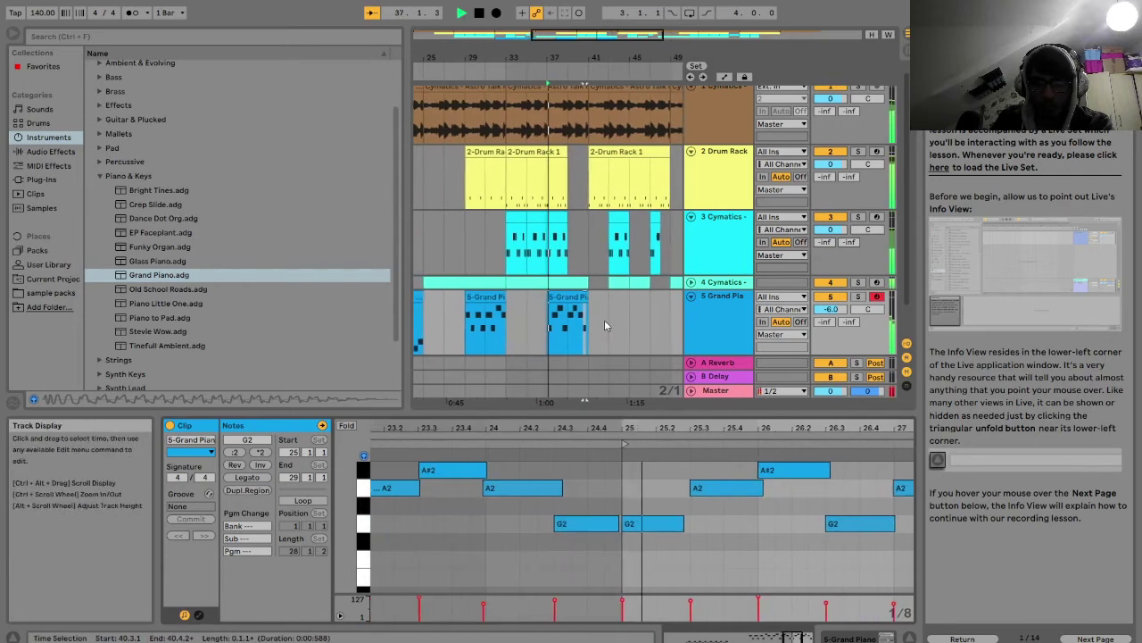
left_click(559, 297)
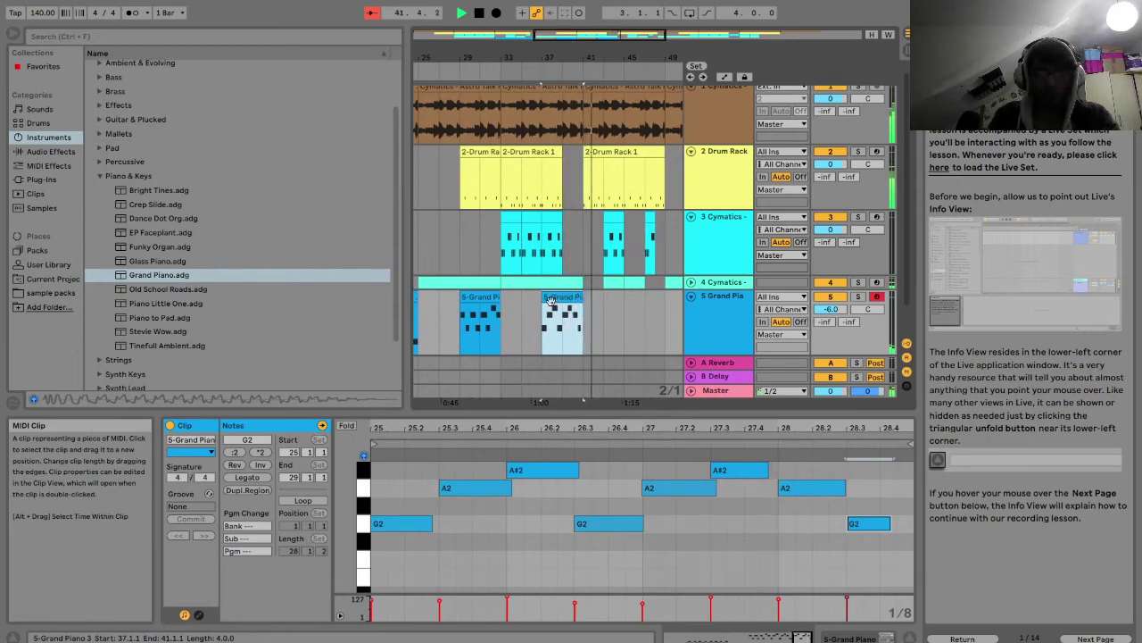
Remove the cut-off G2 note at the end of the piano clip at bar 29 and play from bar 29
left_click(464, 325)
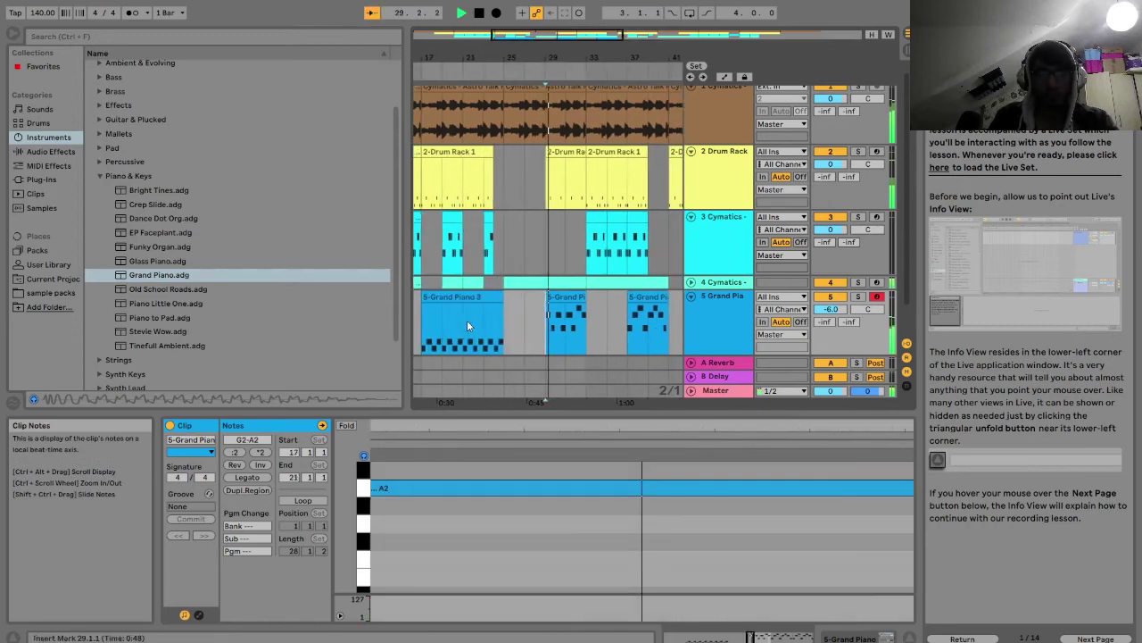
left_click(564, 294)
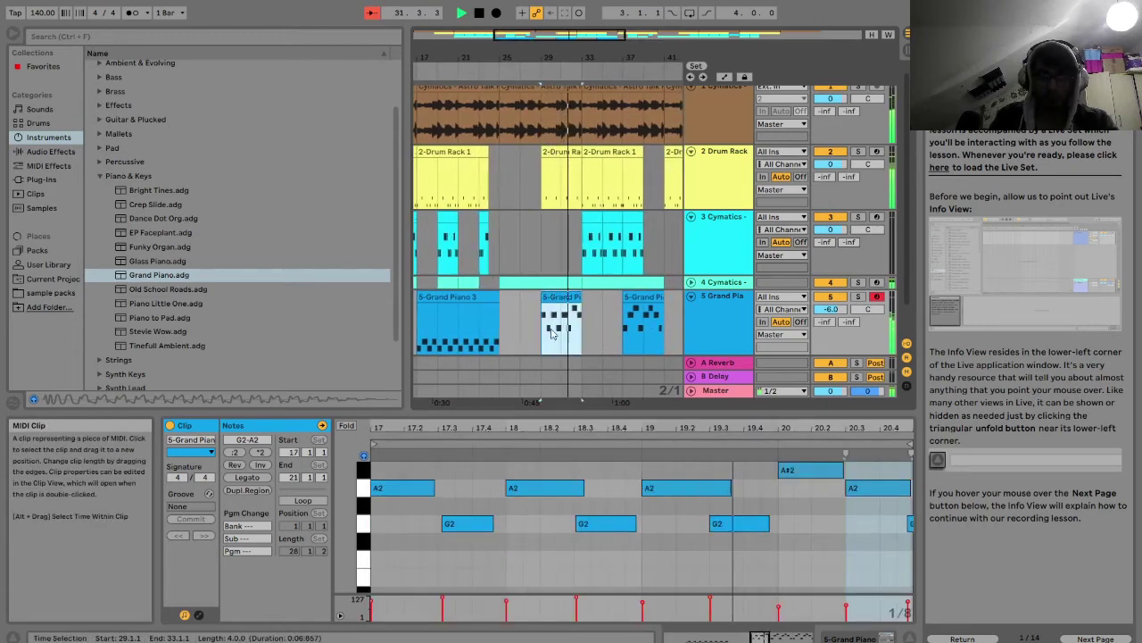
left_click_drag(572, 57, 627, 258)
key("space")
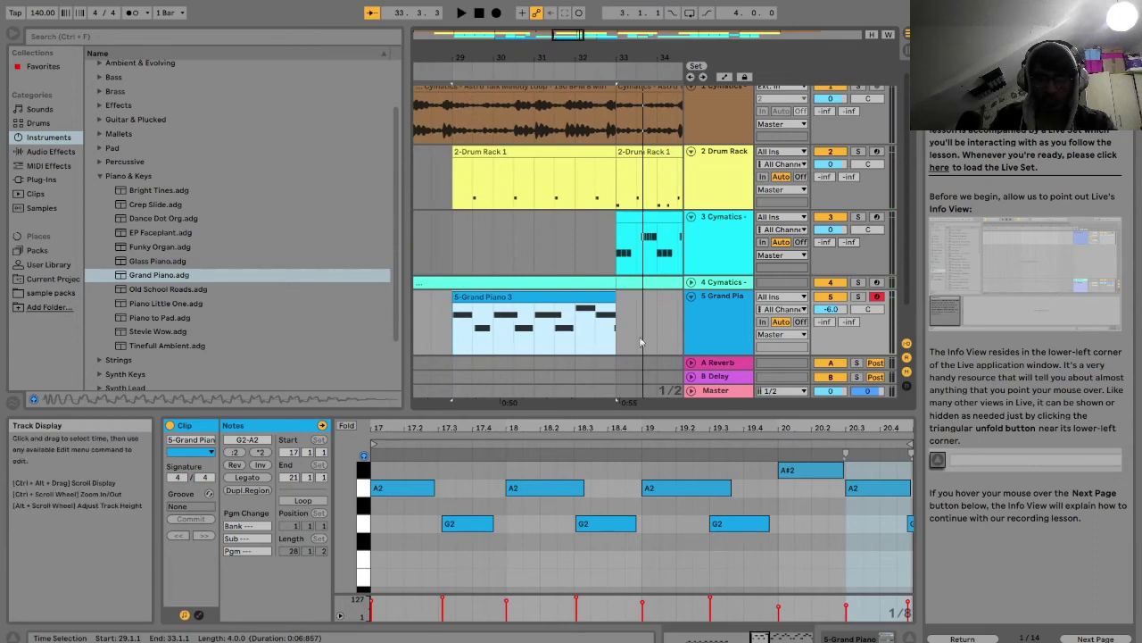
left_click_drag(880, 531, 935, 532)
key("space")
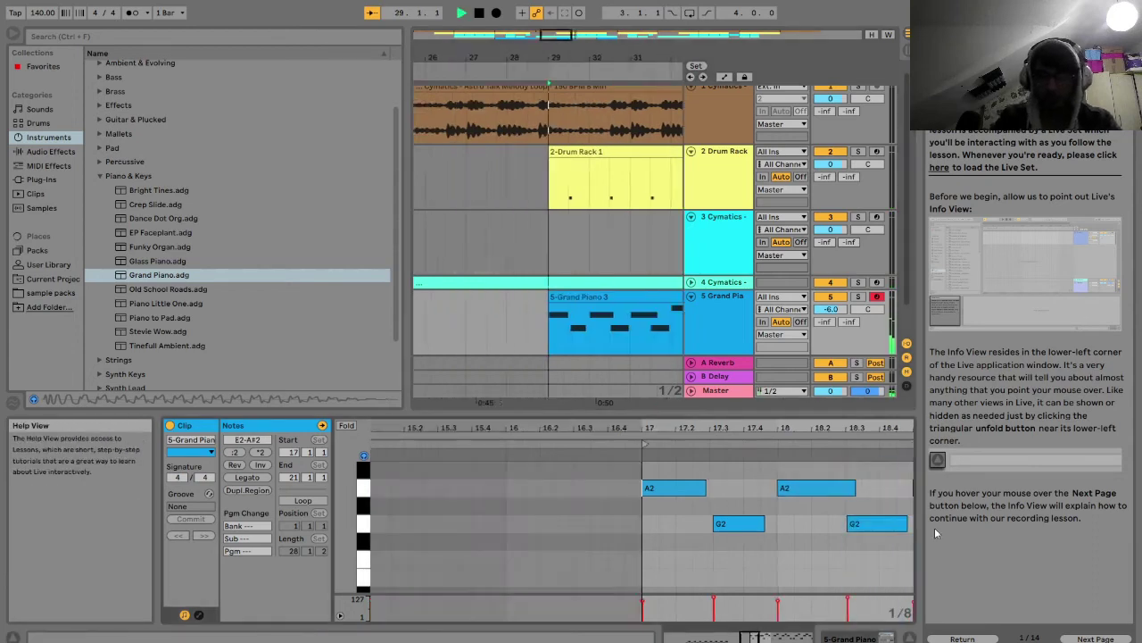
Copy the Delay effect from the Cymatics melody track onto the Grand Piano track
left_click(732, 337)
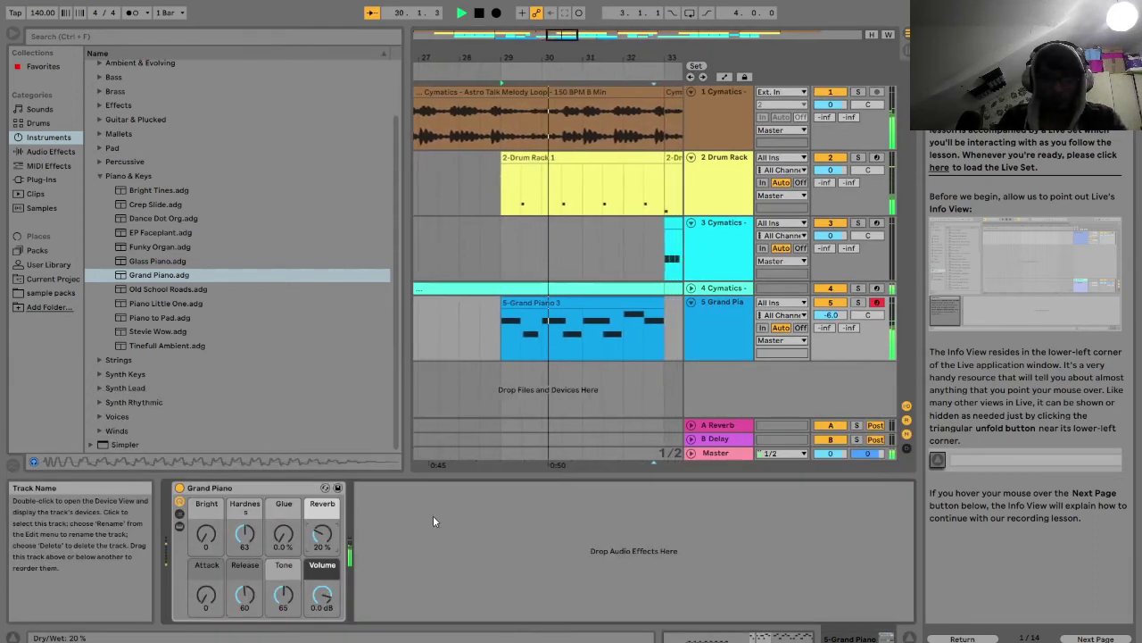
scroll(103, 186, "up", 1)
left_click(100, 191)
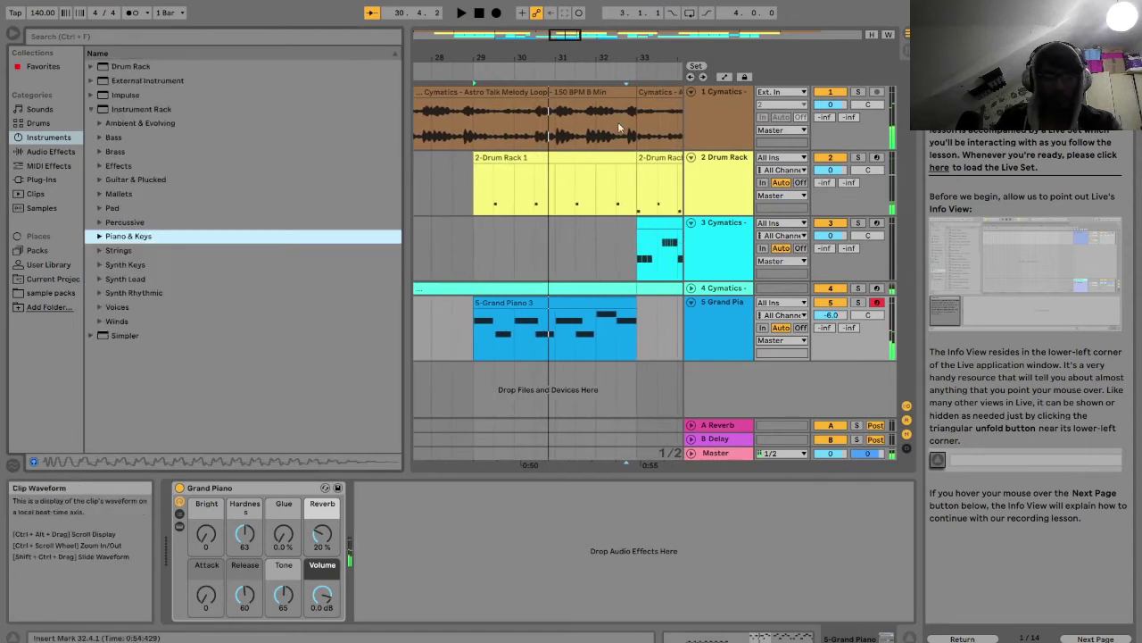
left_click(617, 121)
left_click(386, 493)
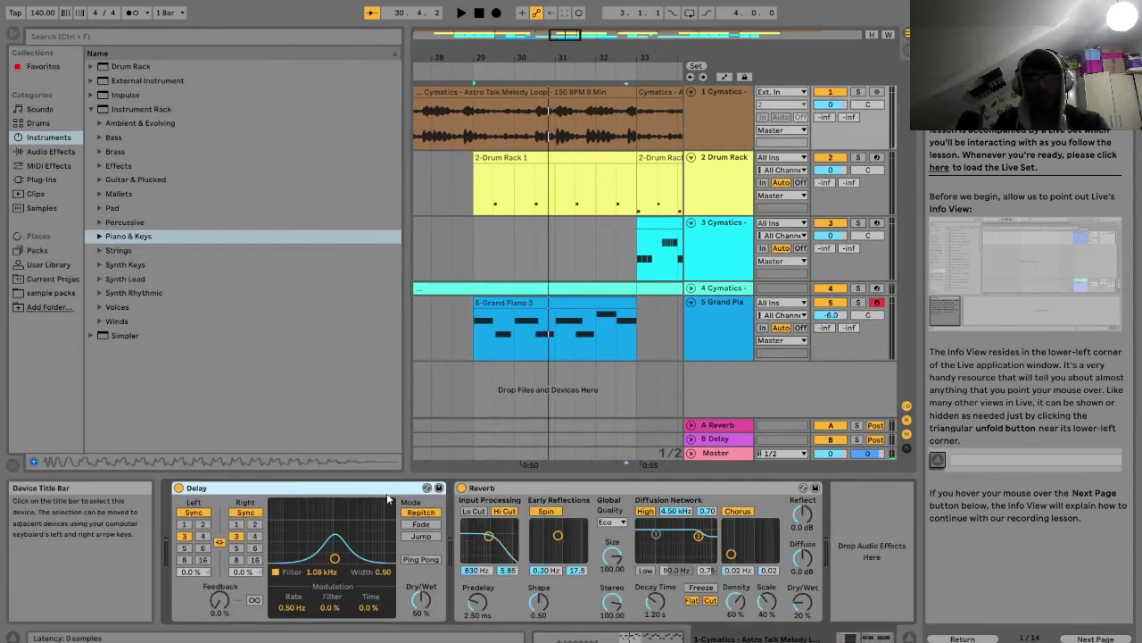
left_click(738, 337)
left_click(621, 555)
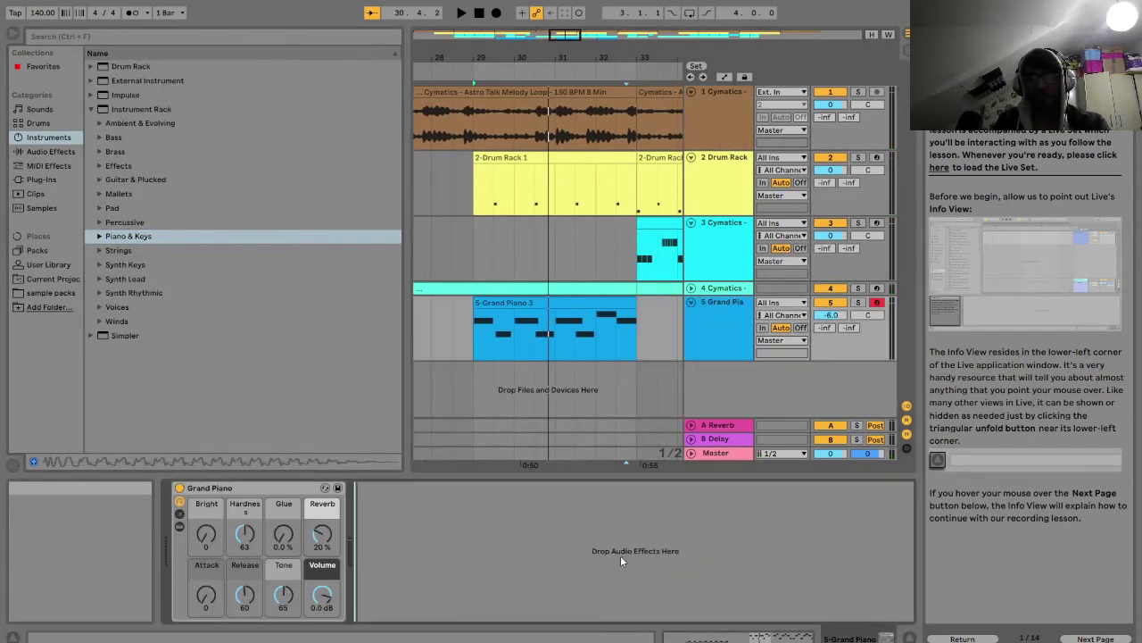
key("ctrl+v")
Copy the Reverb effect from the Cymatics melody track to the end of the Grand Piano device chain
left_click(739, 110)
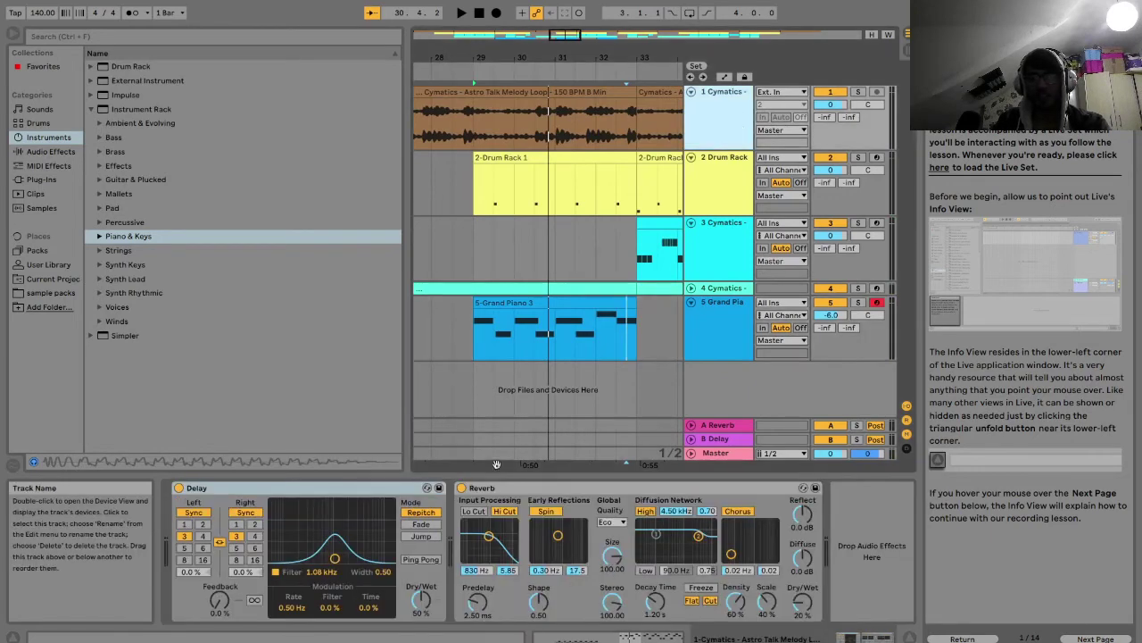
left_click(718, 332)
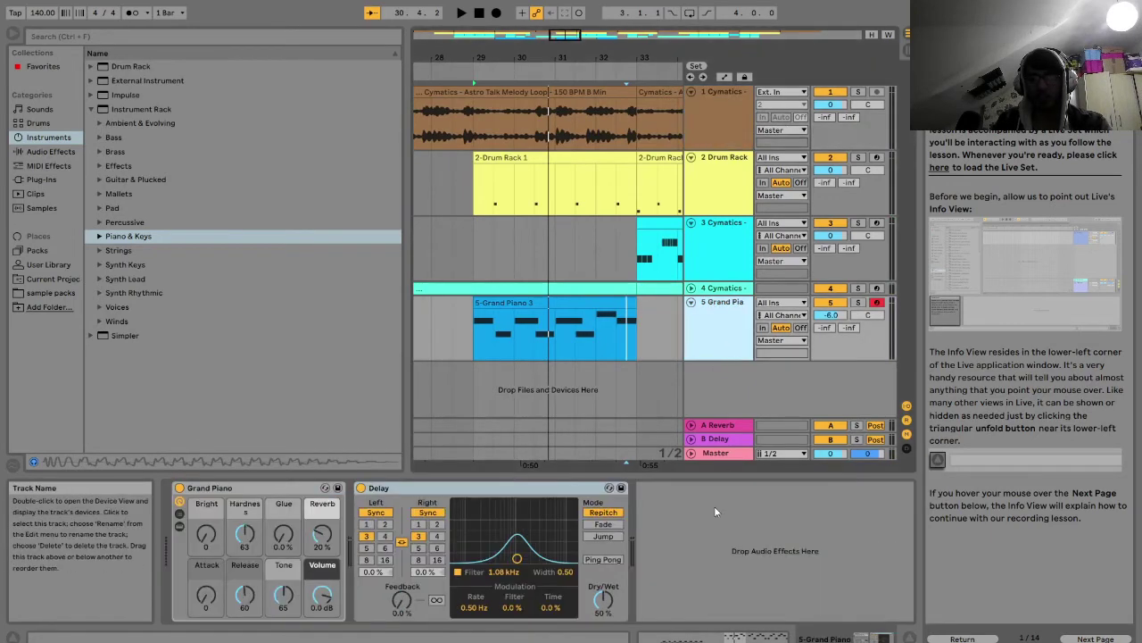
left_click(677, 549)
key("ctrl+v")
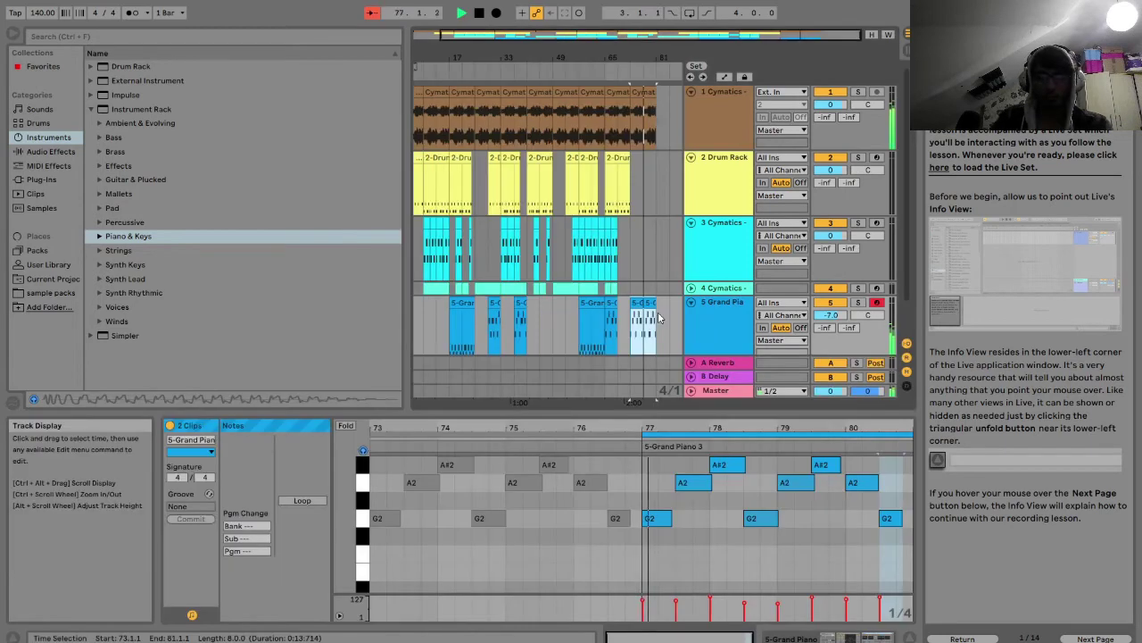
Move the two piano clips at bar 73 to bar 81 and paste a copy of the last melody loop at bar 81
left_click_drag(660, 319, 686, 318)
left_click(636, 92)
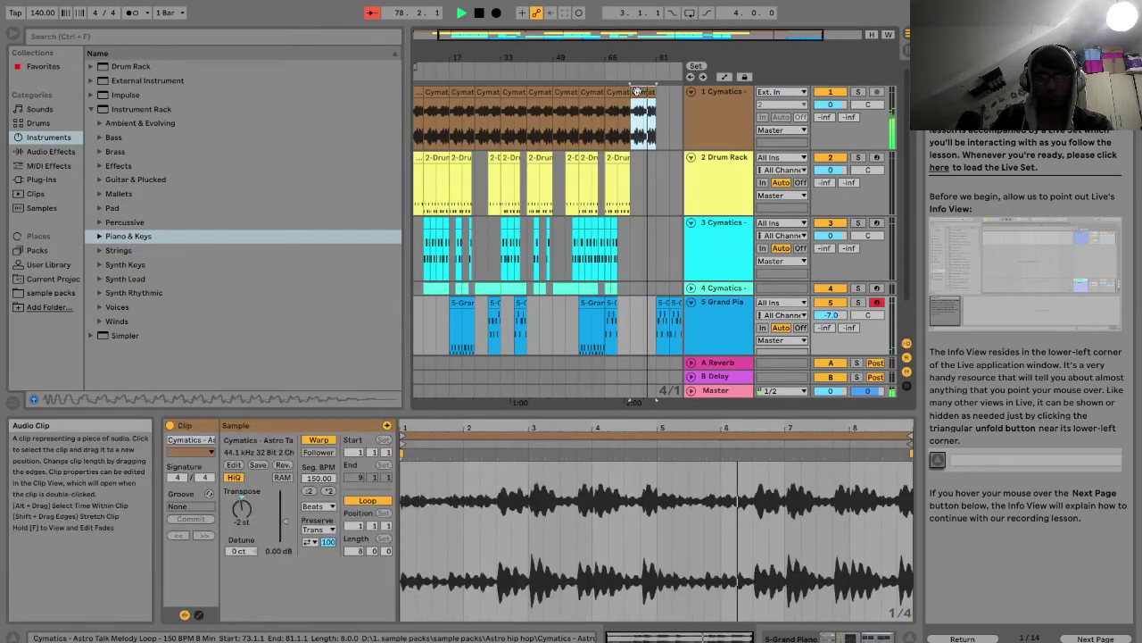
left_click(666, 110)
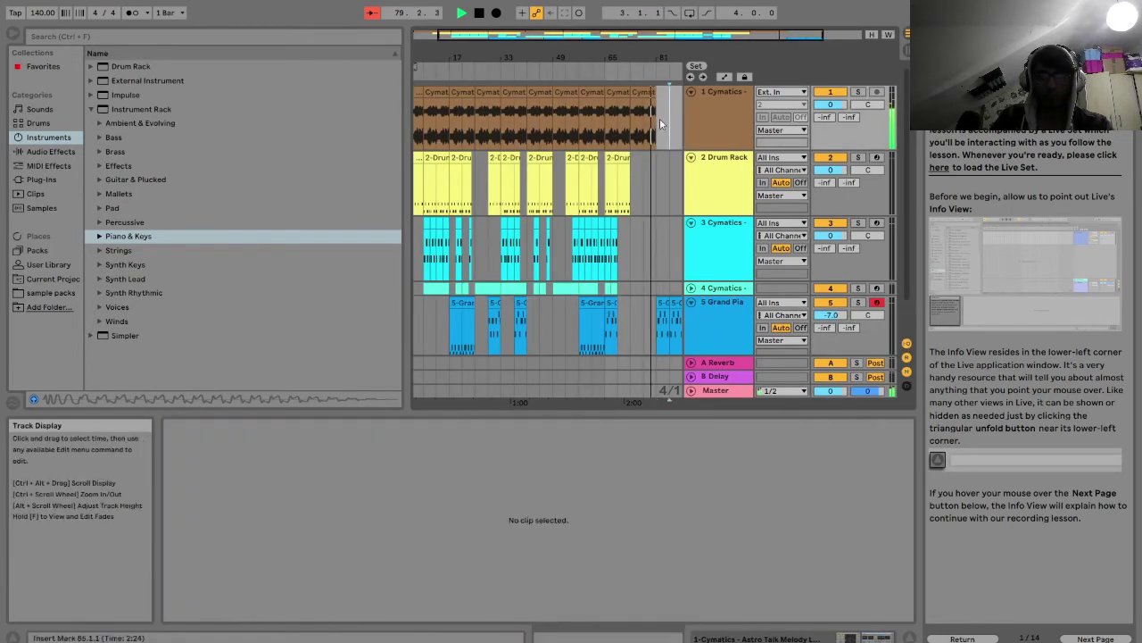
key("ctrl+v")
Duplicate the eight-bar drum clip at bar 65 to bar 73
left_click(634, 210)
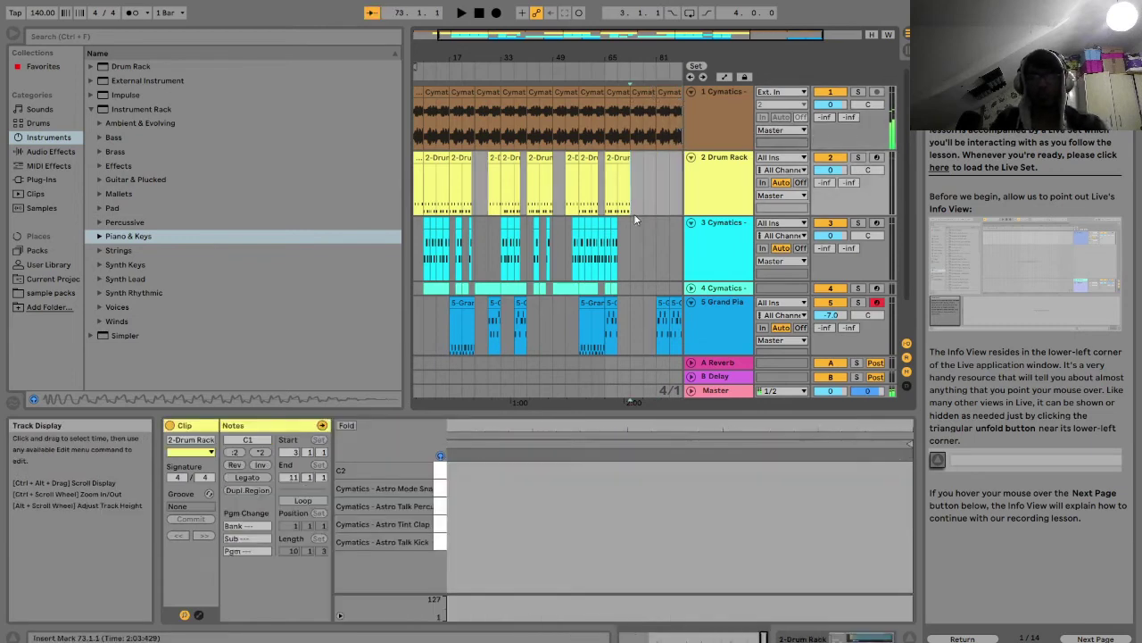
scroll(635, 209, "down", 2)
left_click(653, 233)
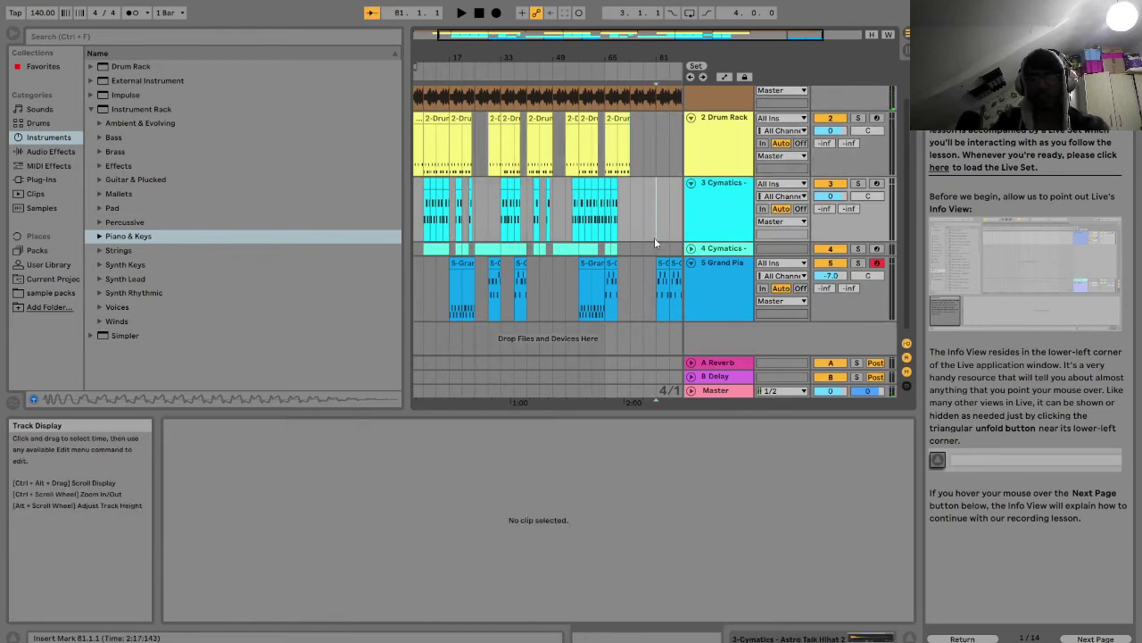
left_click(656, 298)
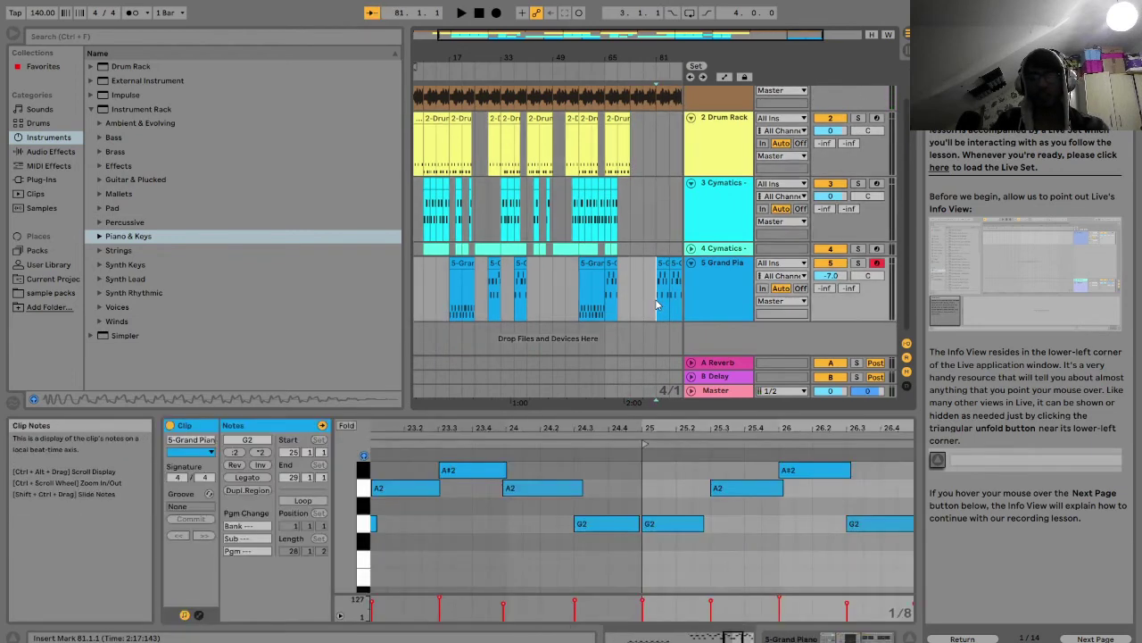
left_click(643, 156)
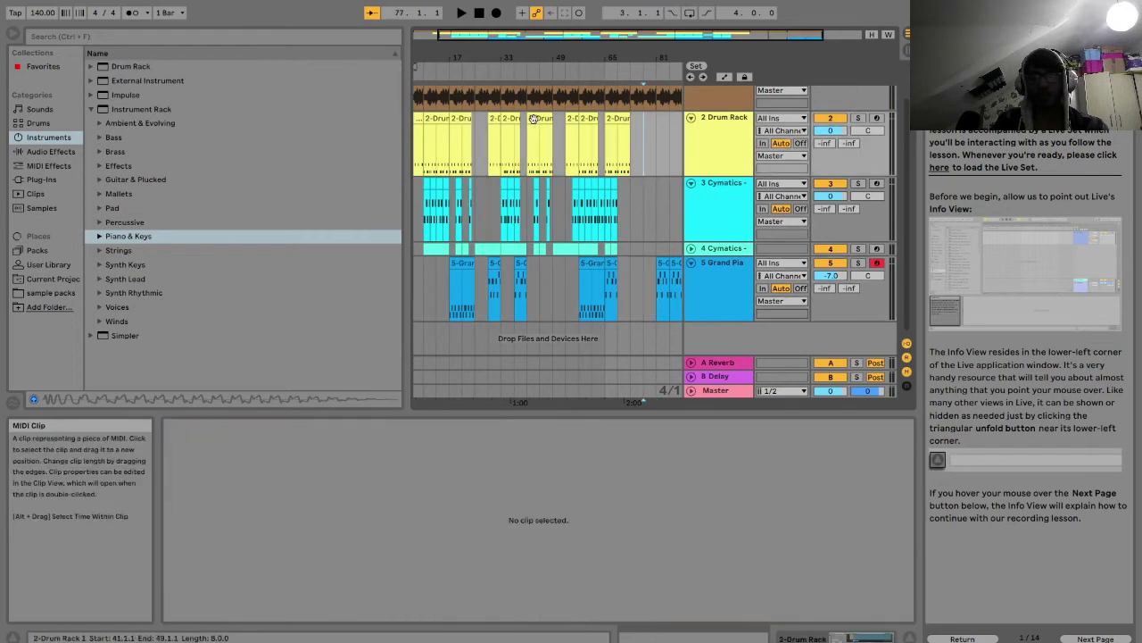
left_click(495, 125)
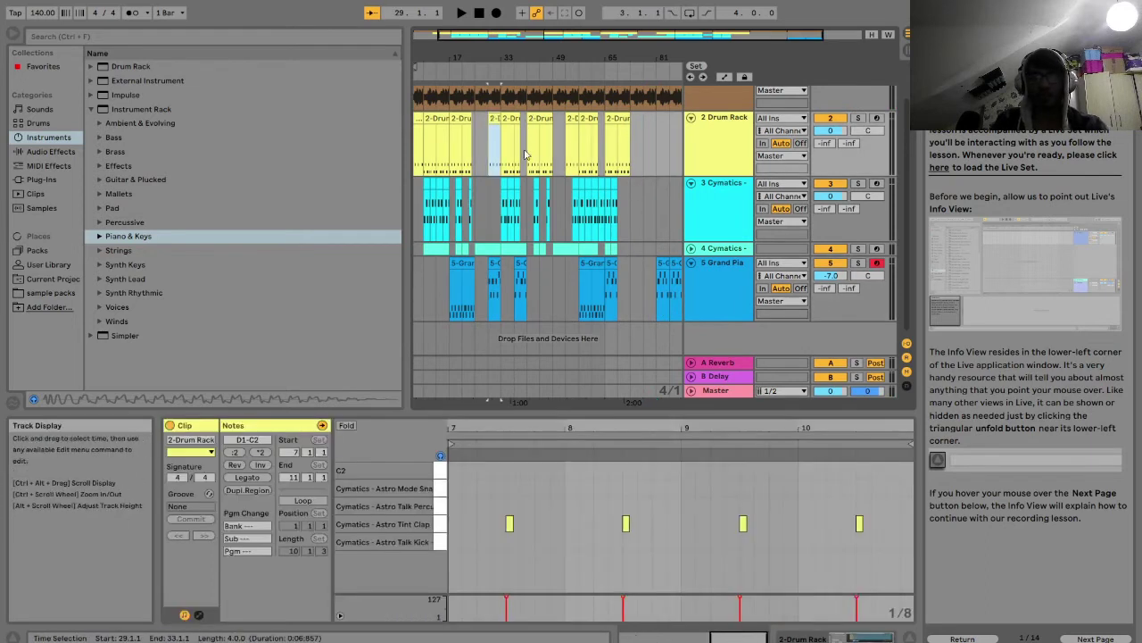
left_click(634, 144)
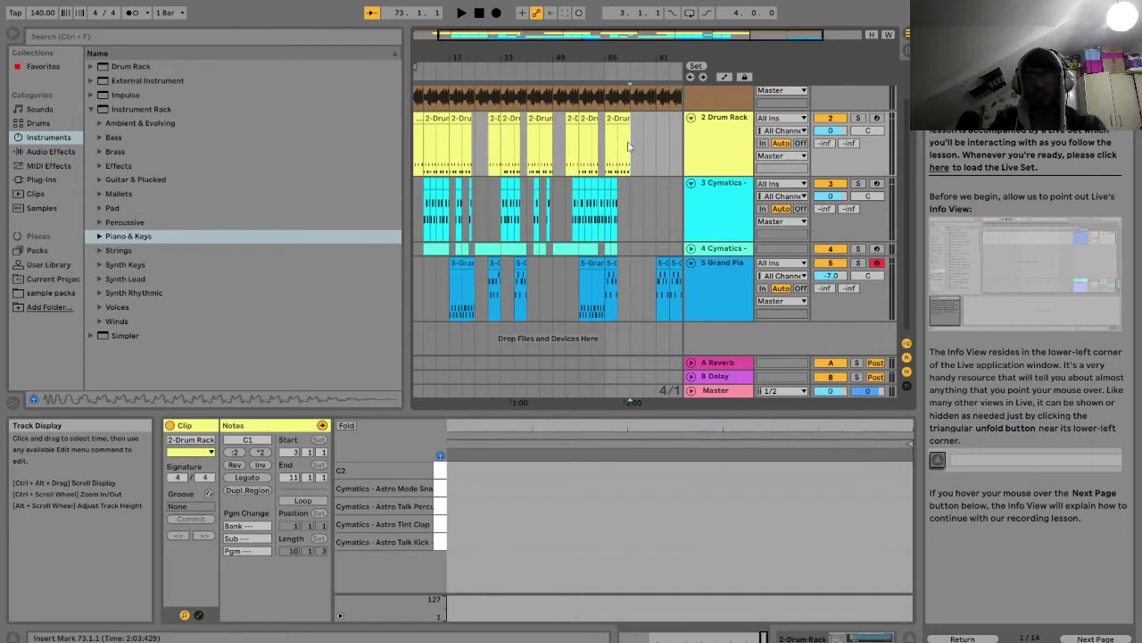
key("ctrl+v")
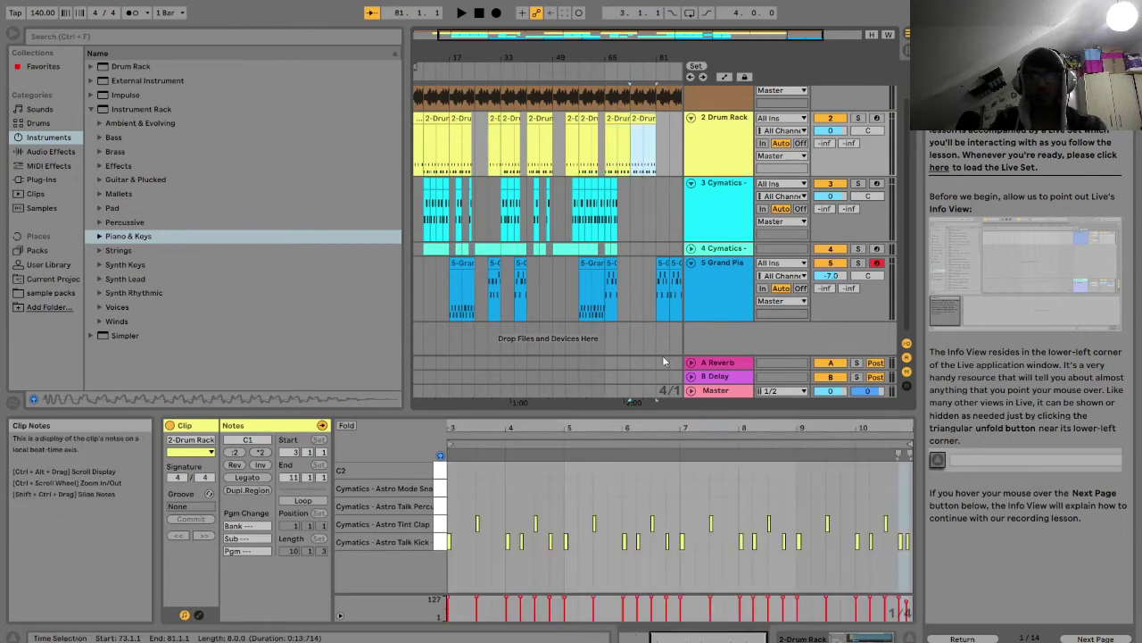
Delete all Astro Talk Kick notes from the drum clip at bar 73, keeping the clap notes
left_click(860, 541)
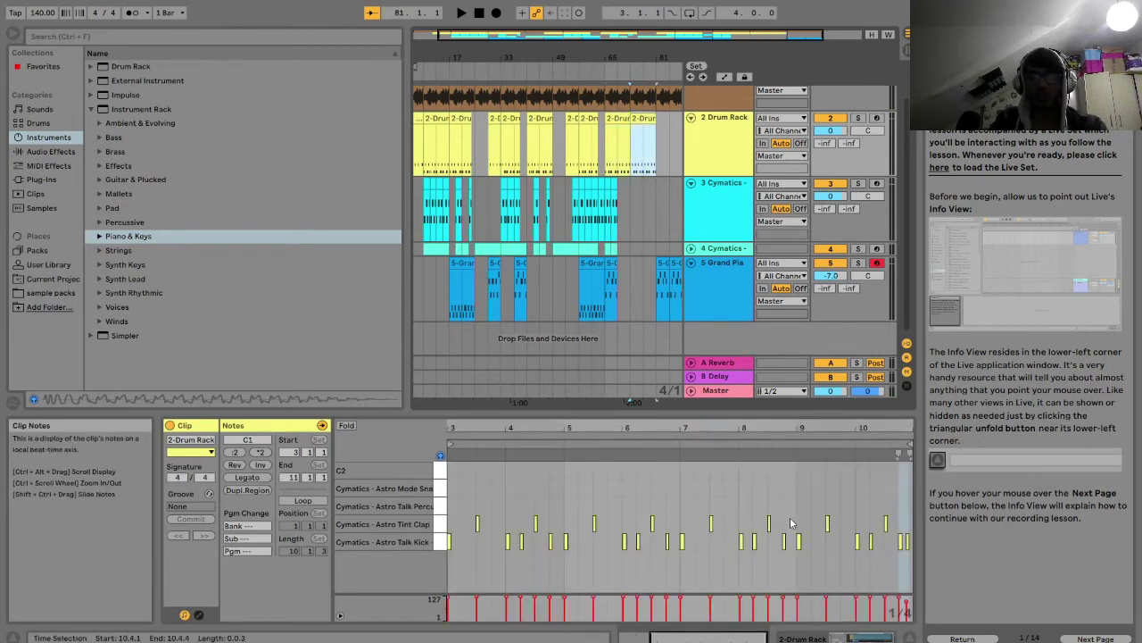
left_click_drag(909, 562, 489, 558)
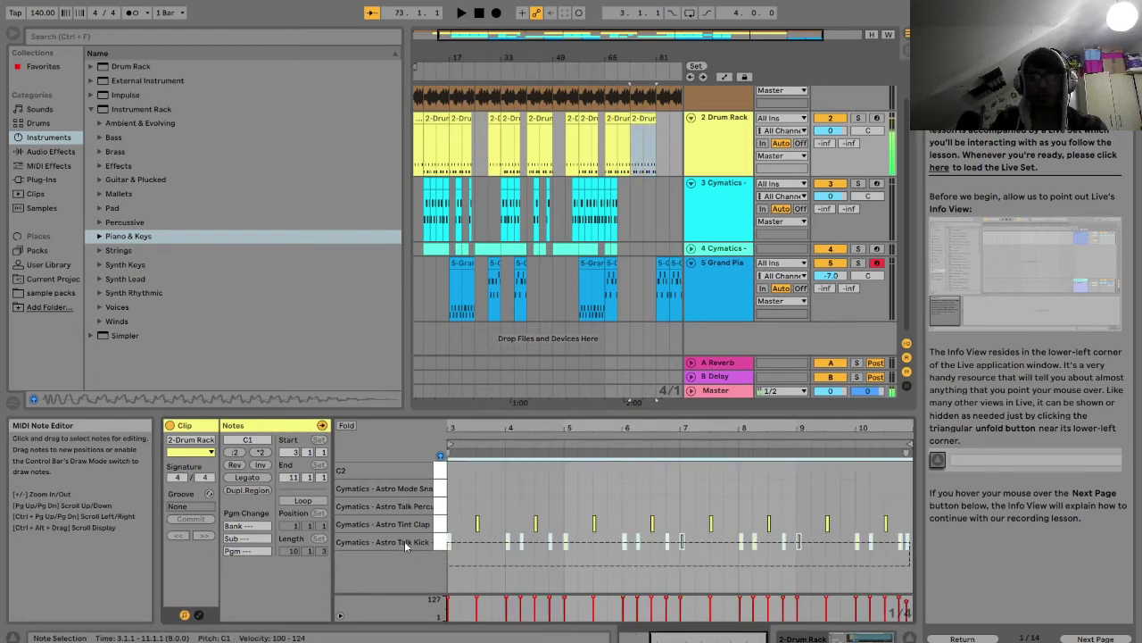
key("Delete")
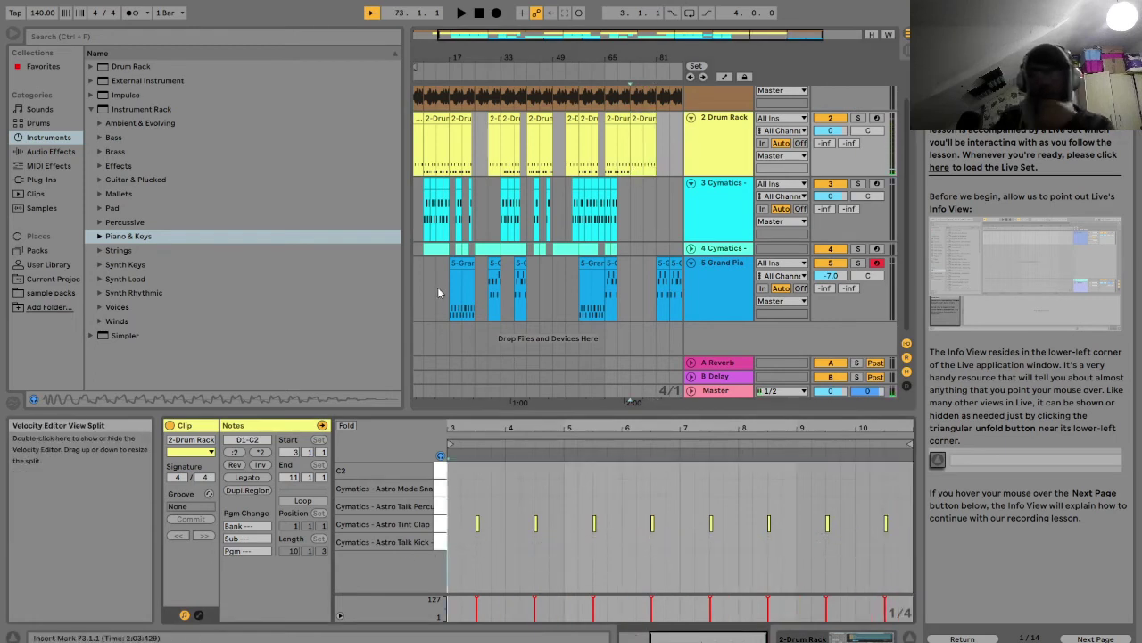
Paste a copy of the two-bar hi-hat clip at bar 73 and duplicate it to fill the track up to bar 81
left_click(589, 195)
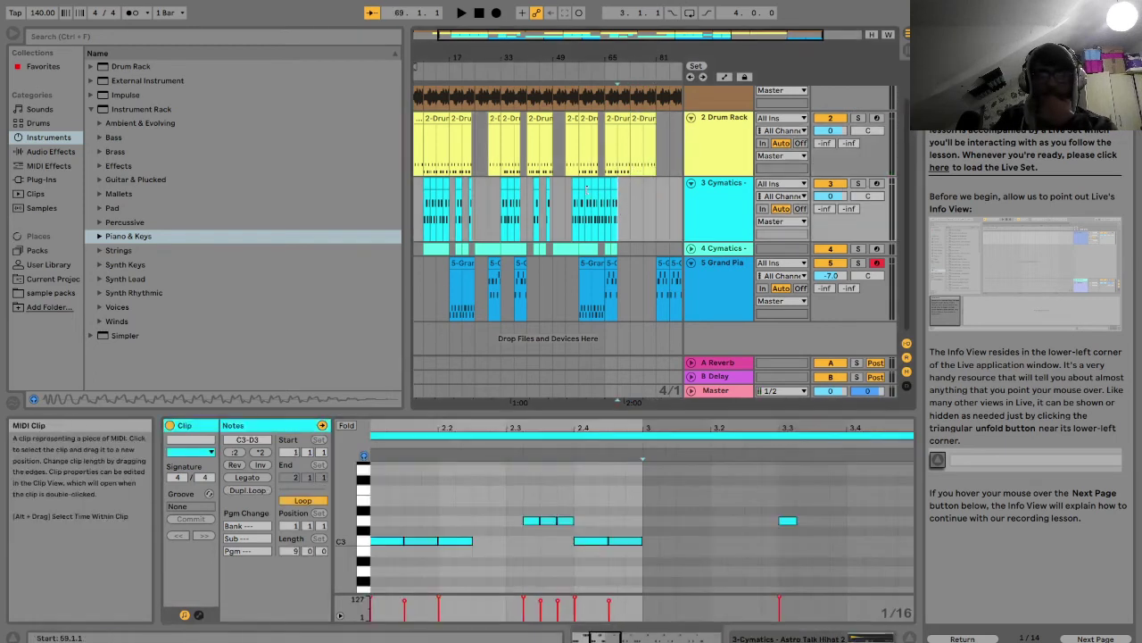
left_click(637, 204)
key("ctrl+v")
key("ctrl+d")
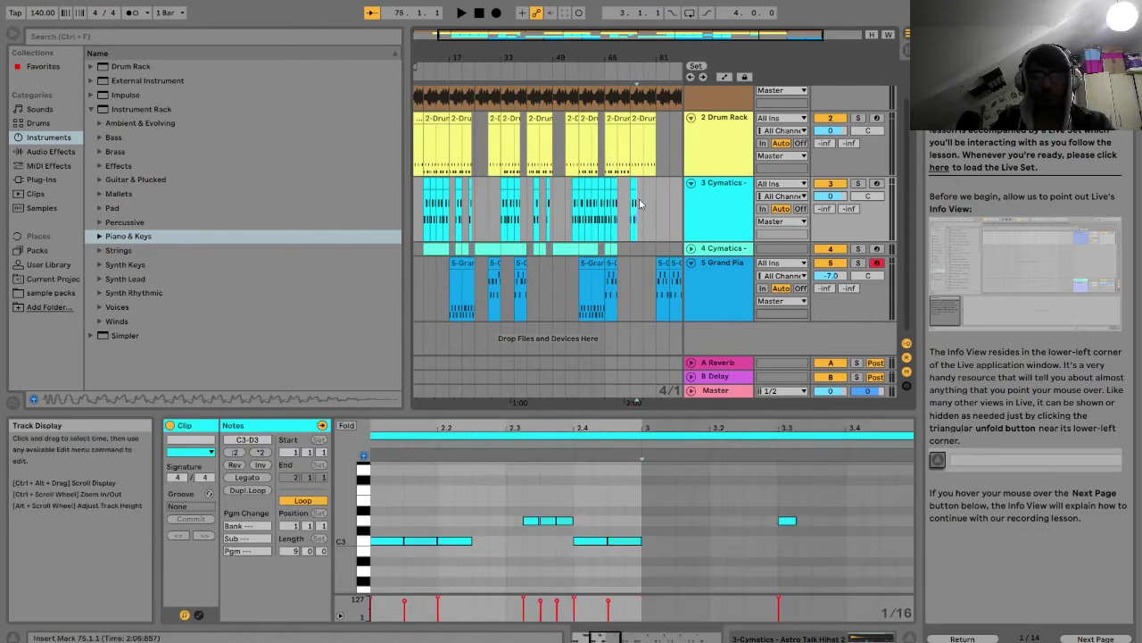
key("ctrl+d")
key("ctrl+d")
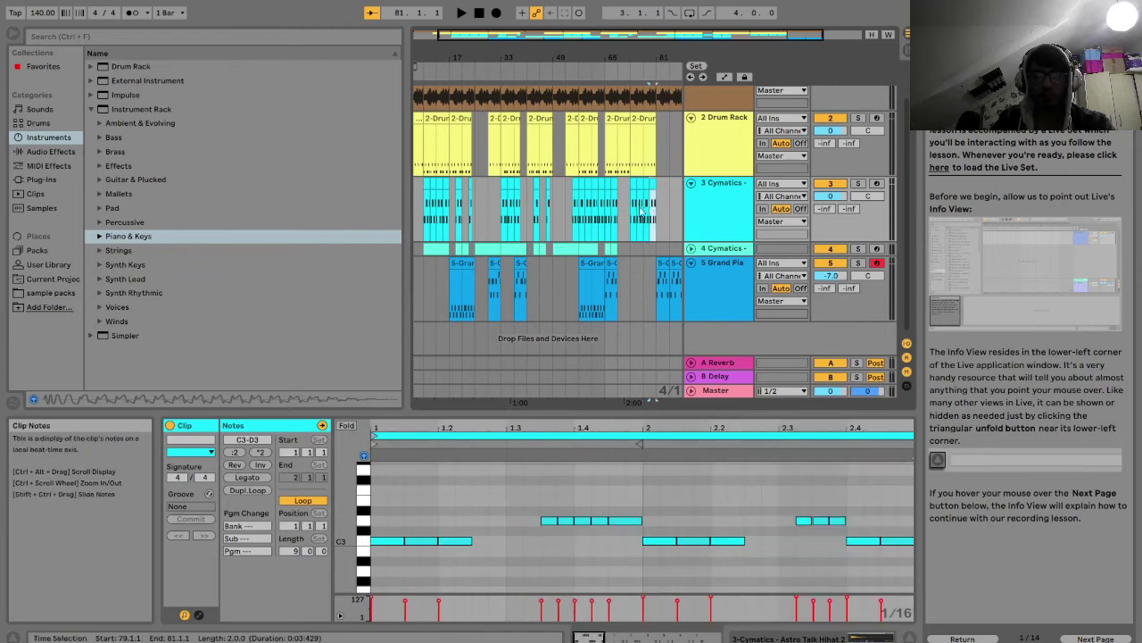
Play the extended outro from bar 73 and save the Live Set
left_click(630, 213)
key("space")
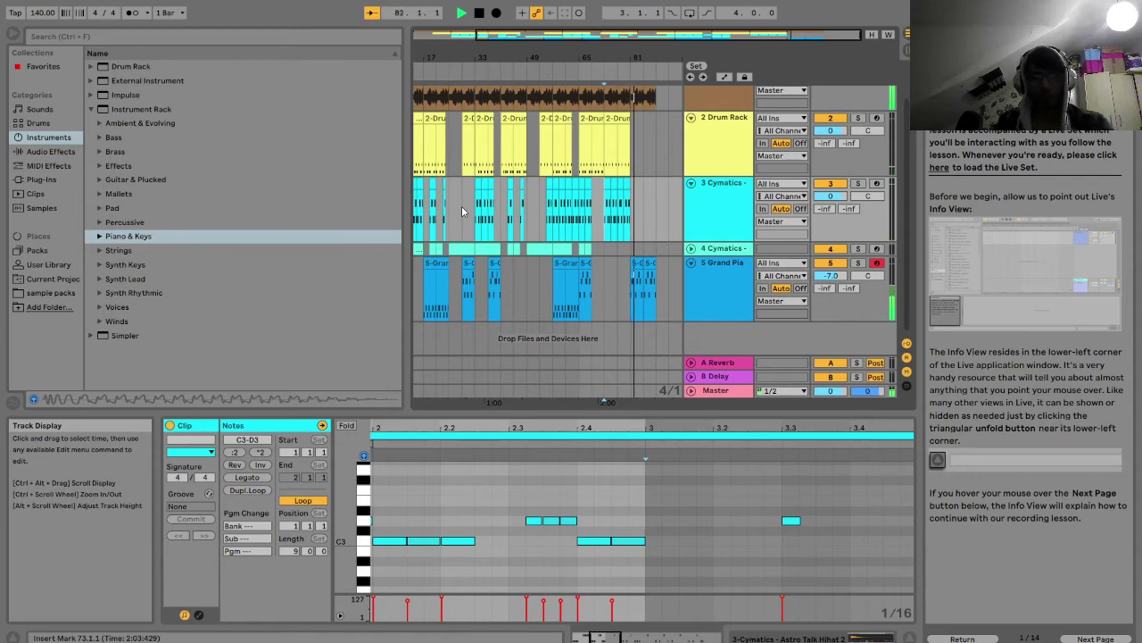
key("ctrl+s")
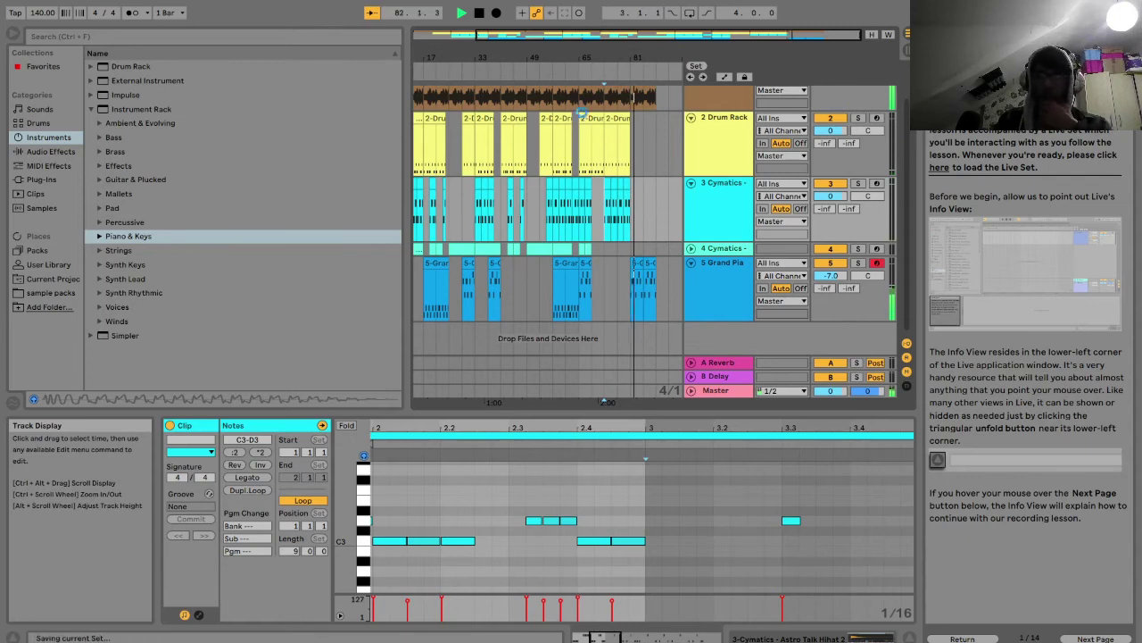
double_click(659, 35)
key("space")
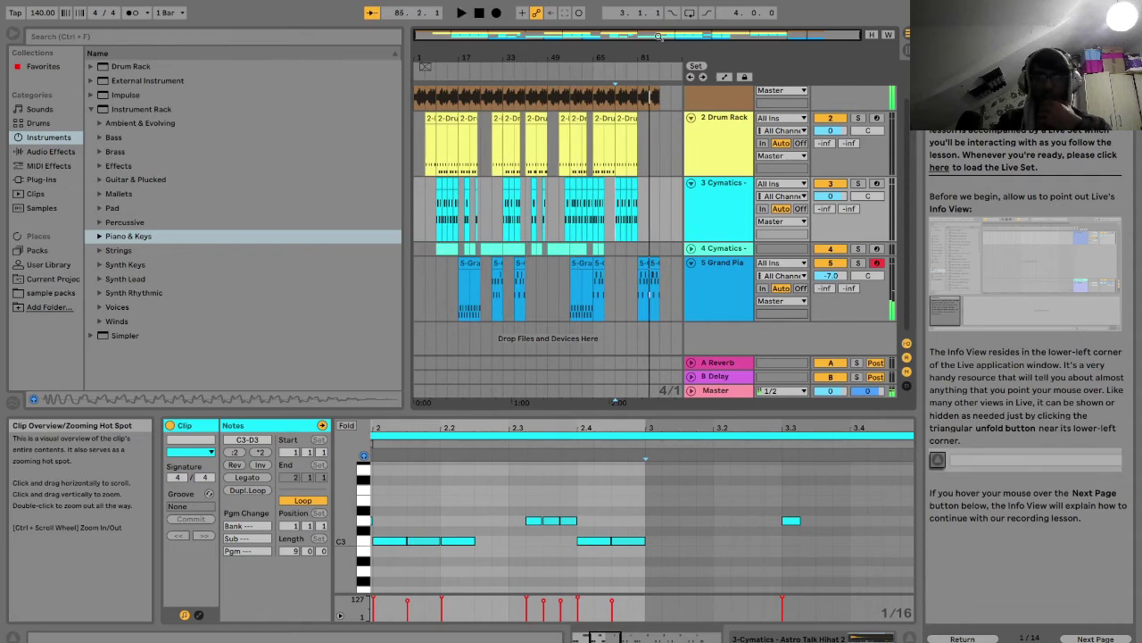
Review the melody track's Delay and Reverb effects and the sample settings of the melody loop at bar 33
scroll(488, 247, "up", 1)
scroll(486, 244, "up", 1)
left_click(417, 257)
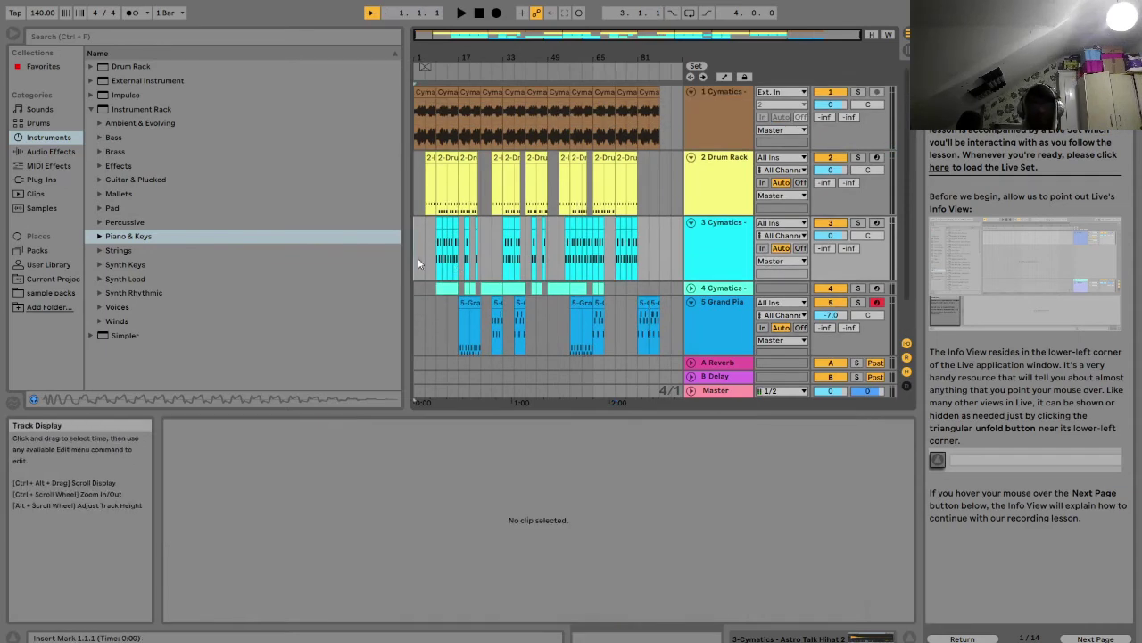
double_click(714, 125)
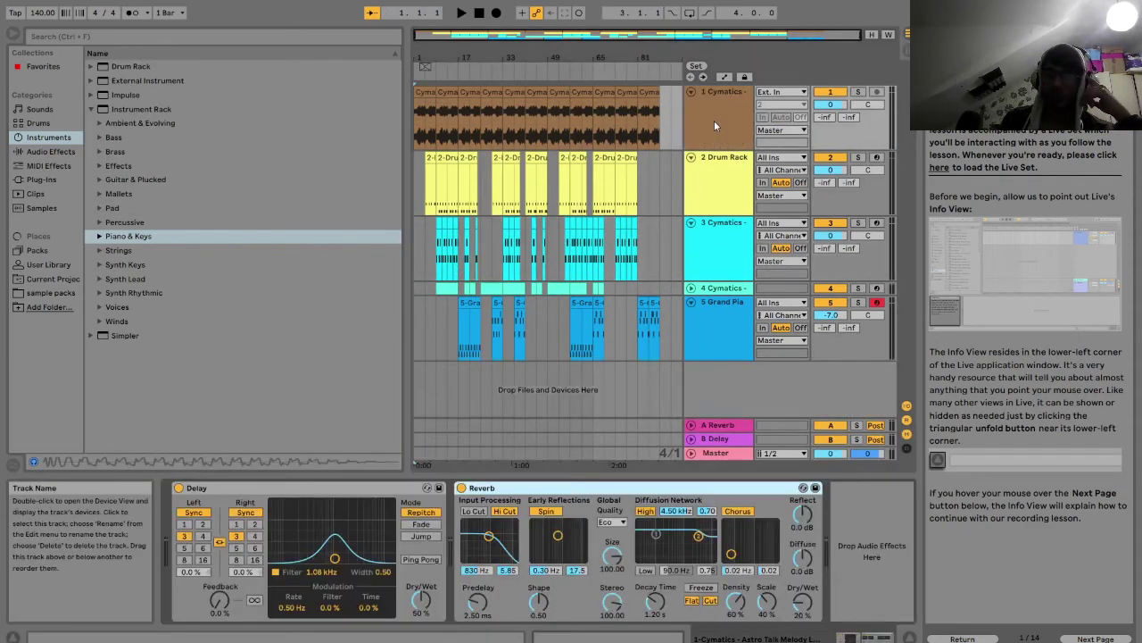
double_click(507, 94)
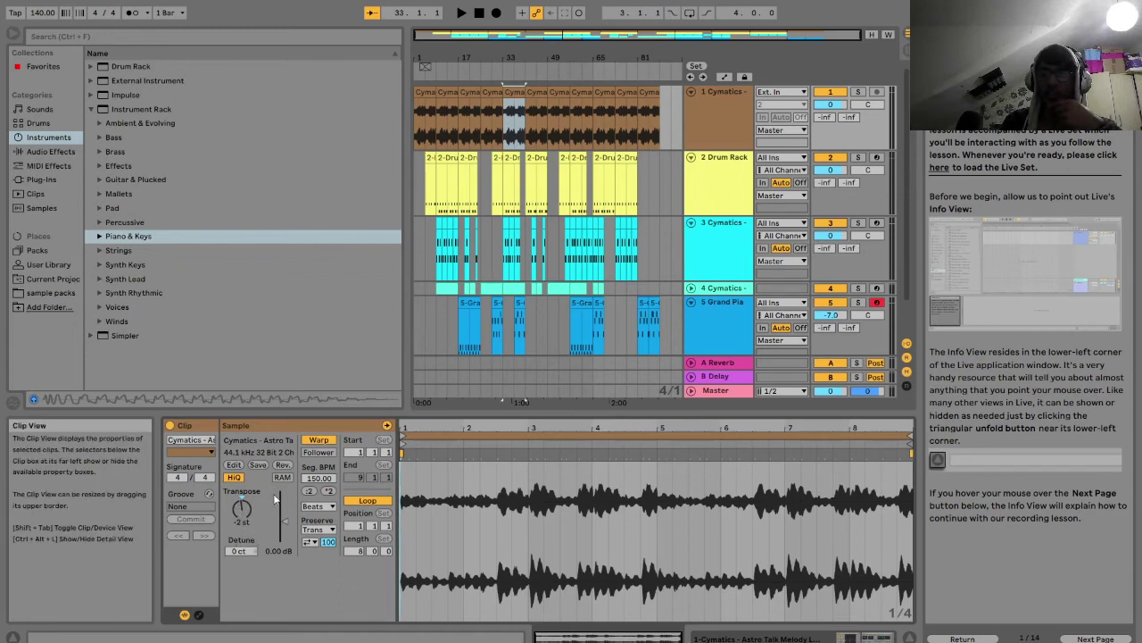
left_click(727, 136)
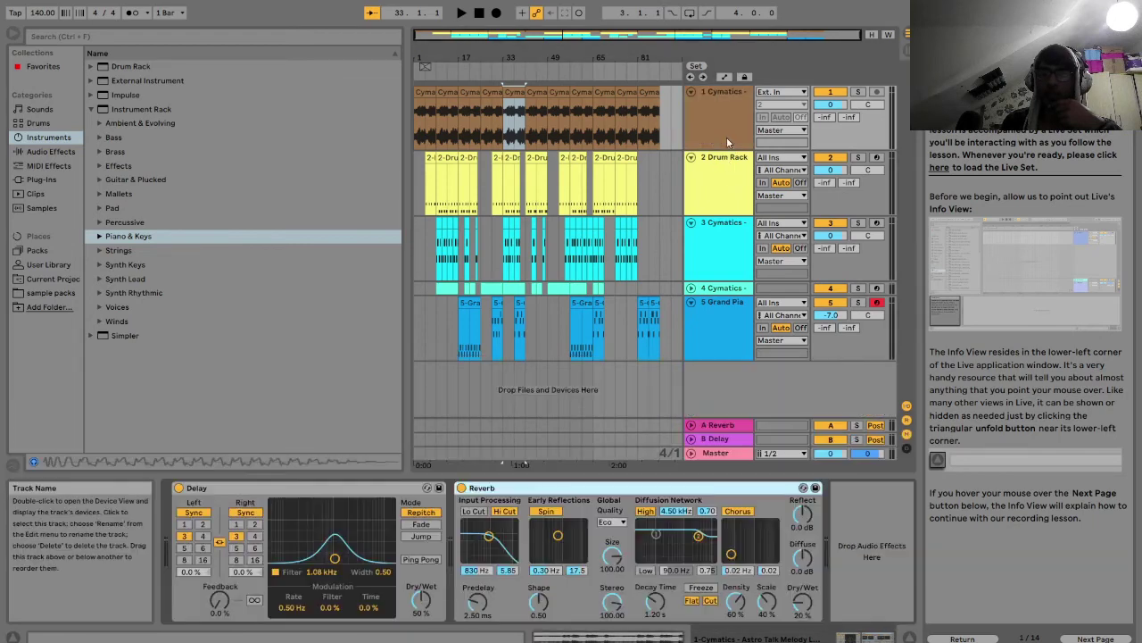
Review the Drum Rack device and the notes of the drum clips at bars 5 and 9
left_click(727, 206)
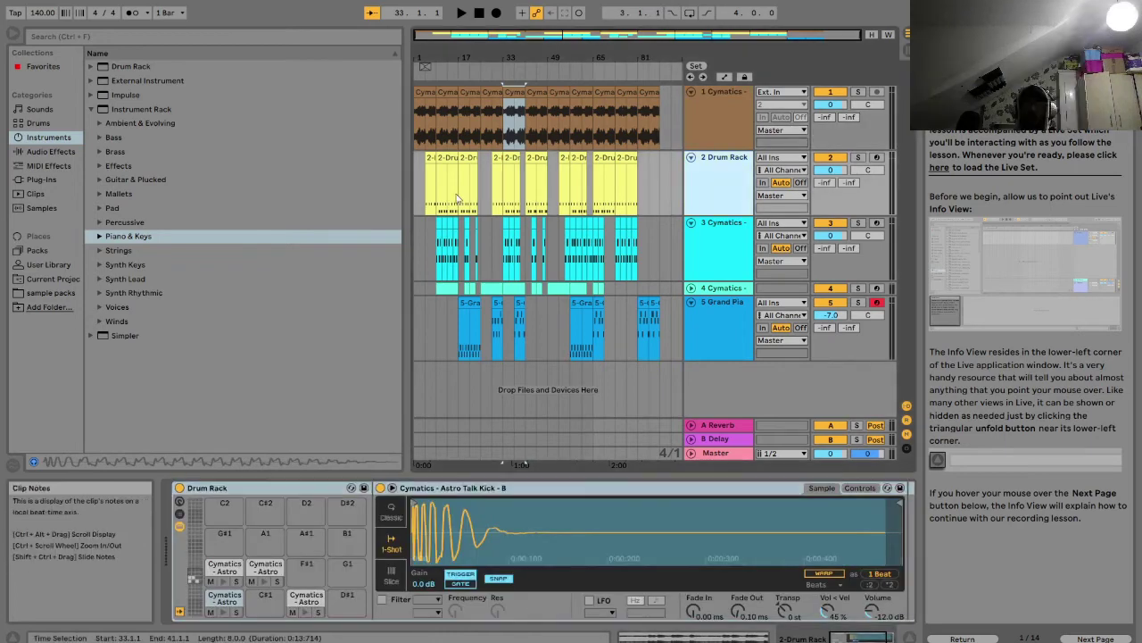
left_click(429, 161)
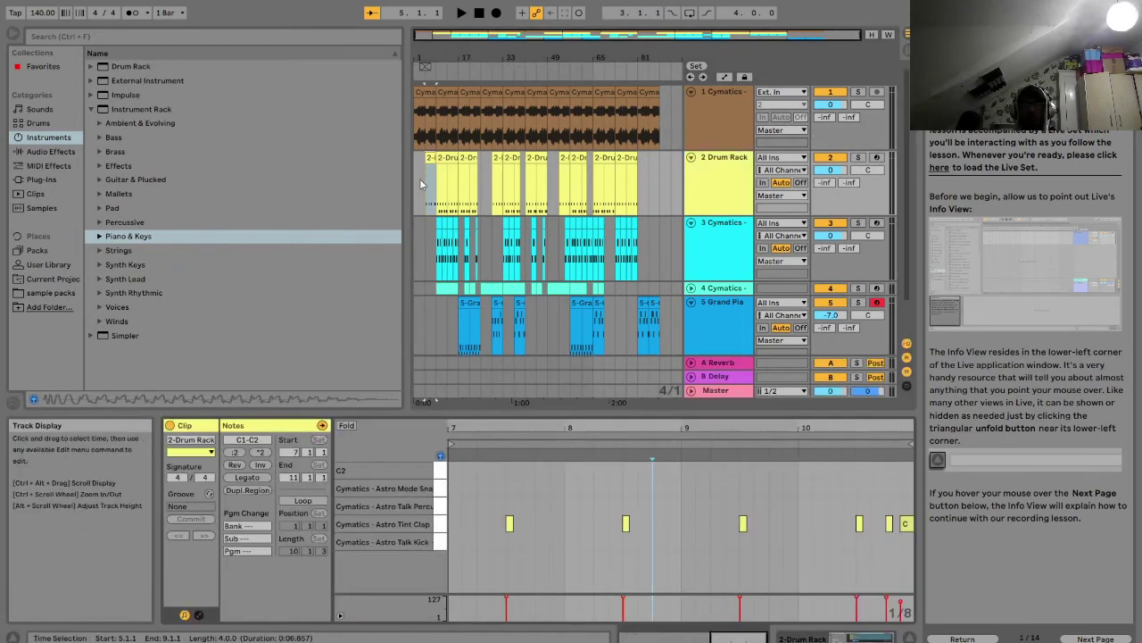
left_click(422, 184)
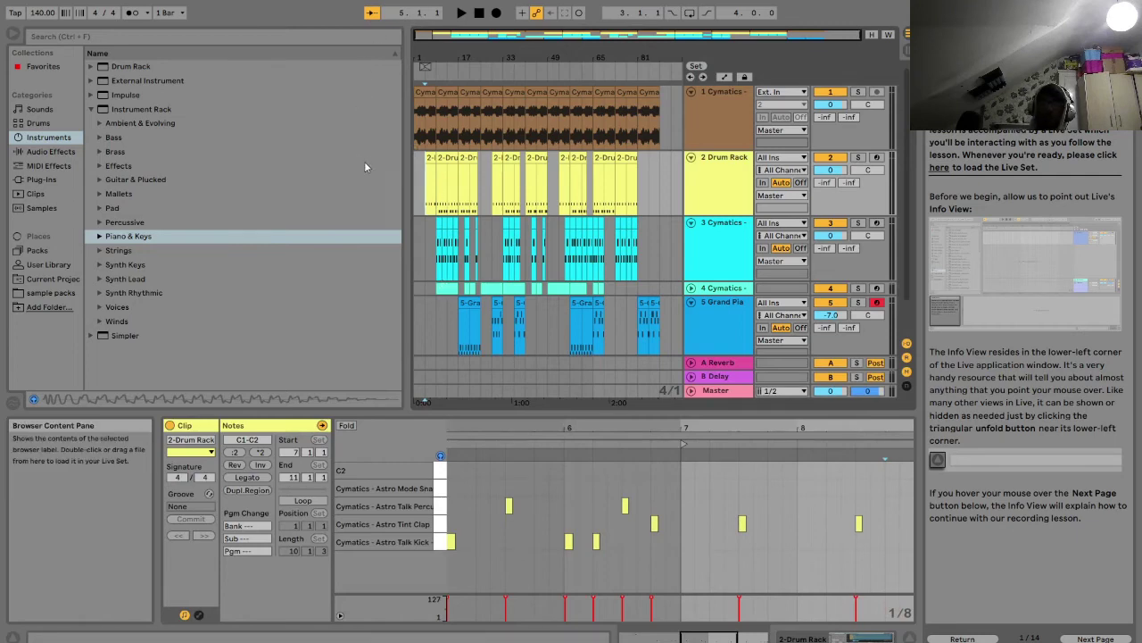
left_click(432, 251)
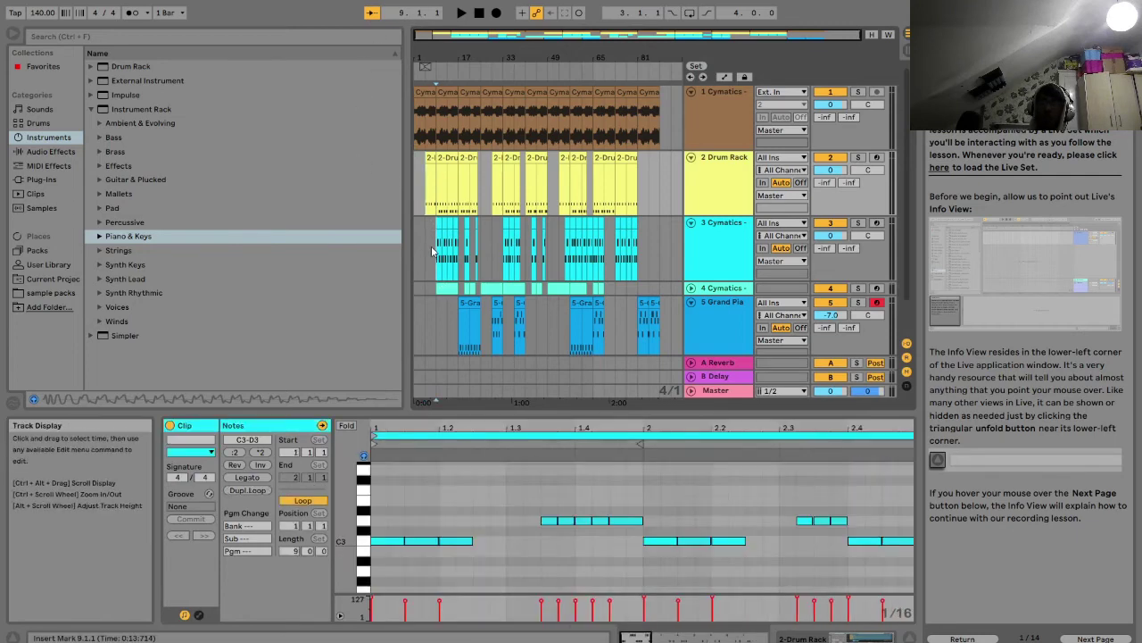
left_click(417, 265)
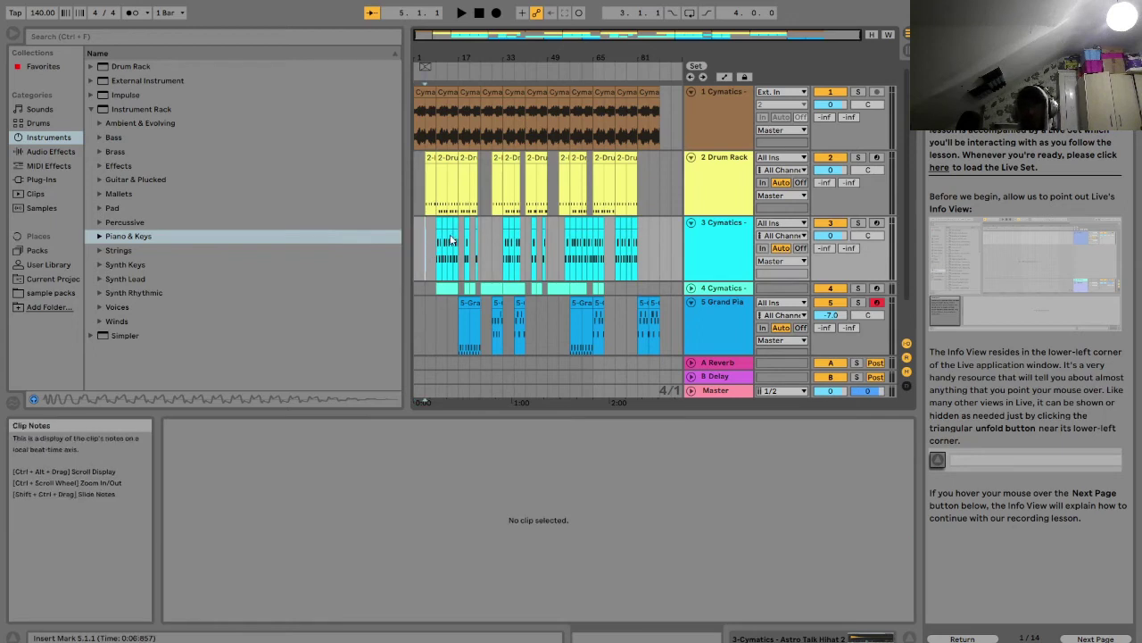
left_click(451, 152)
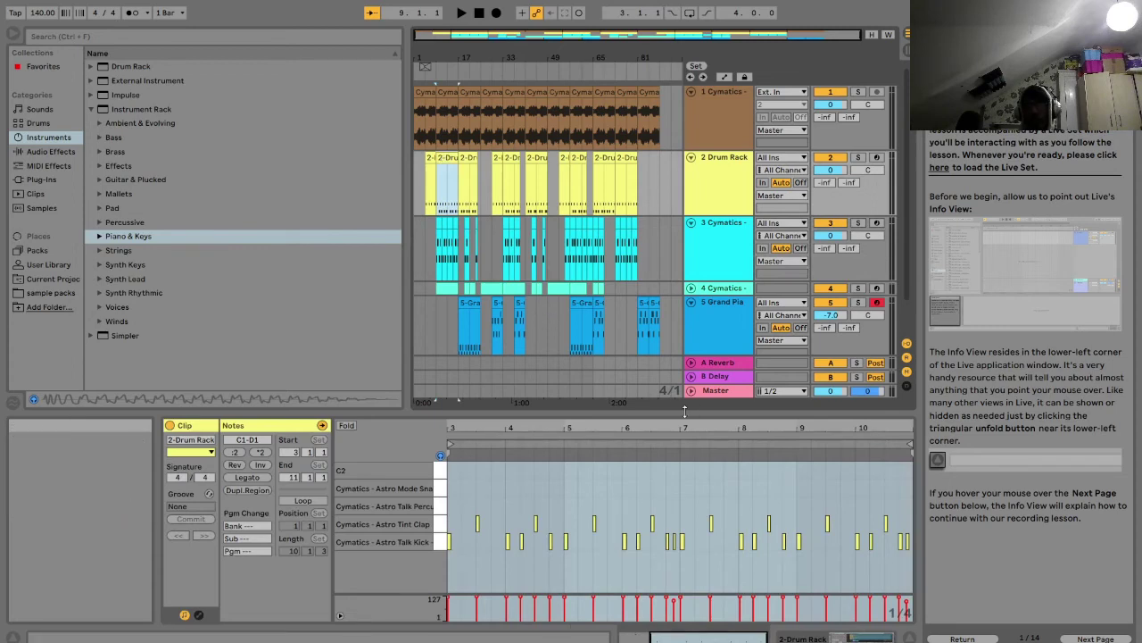
Play the arrangement from bar 9 to hear where the hi-hats enter
left_click(431, 242)
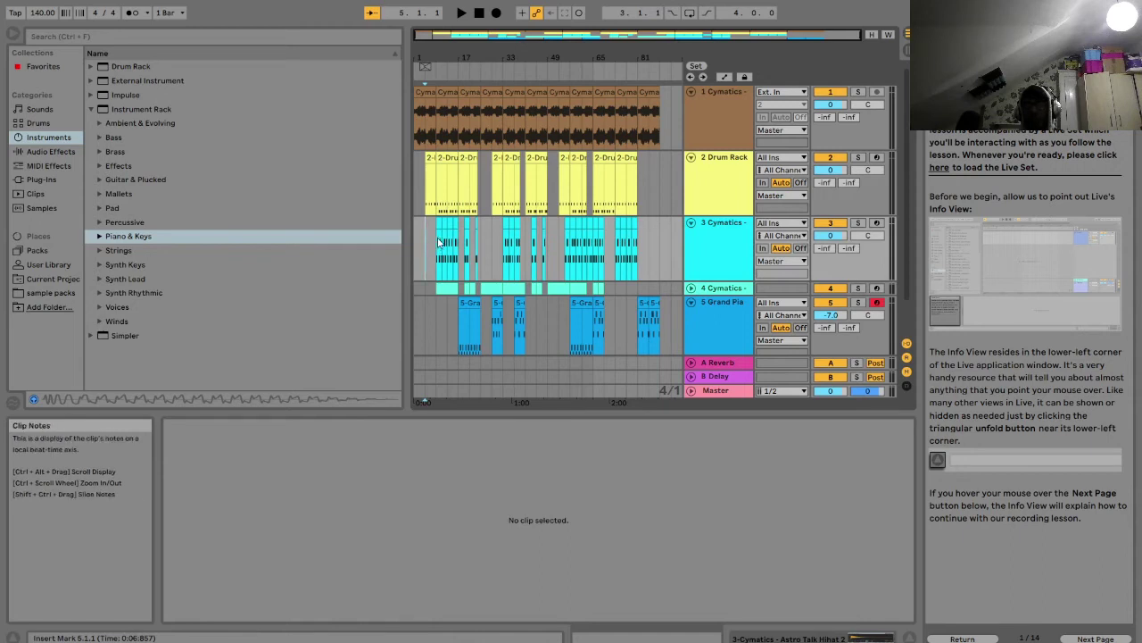
left_click(438, 242)
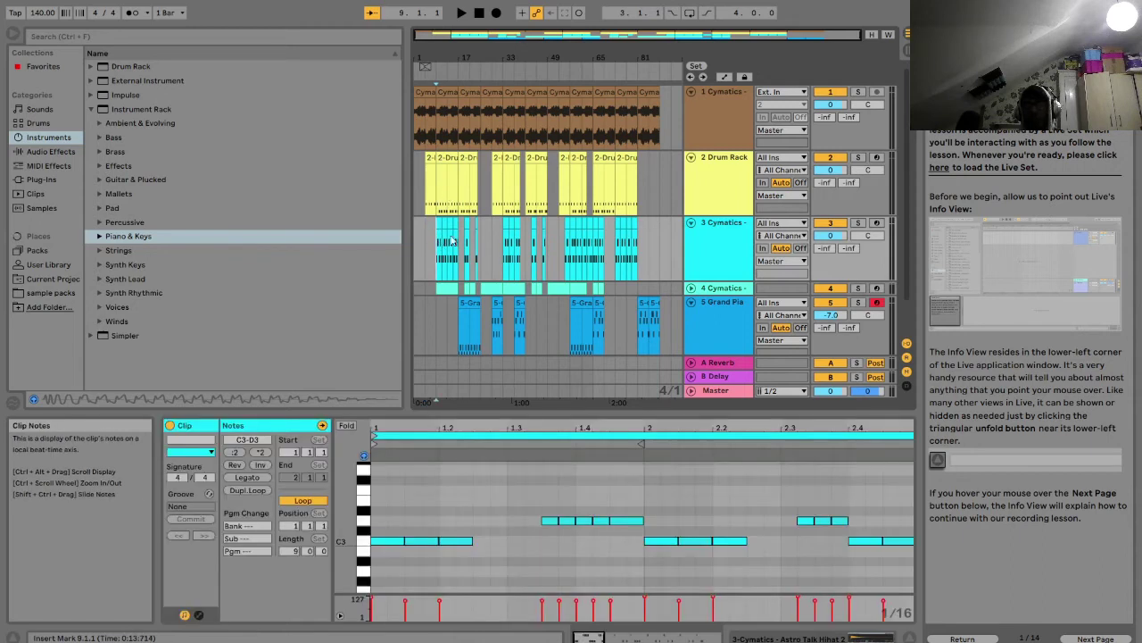
scroll(454, 272, "down", 2)
key("space")
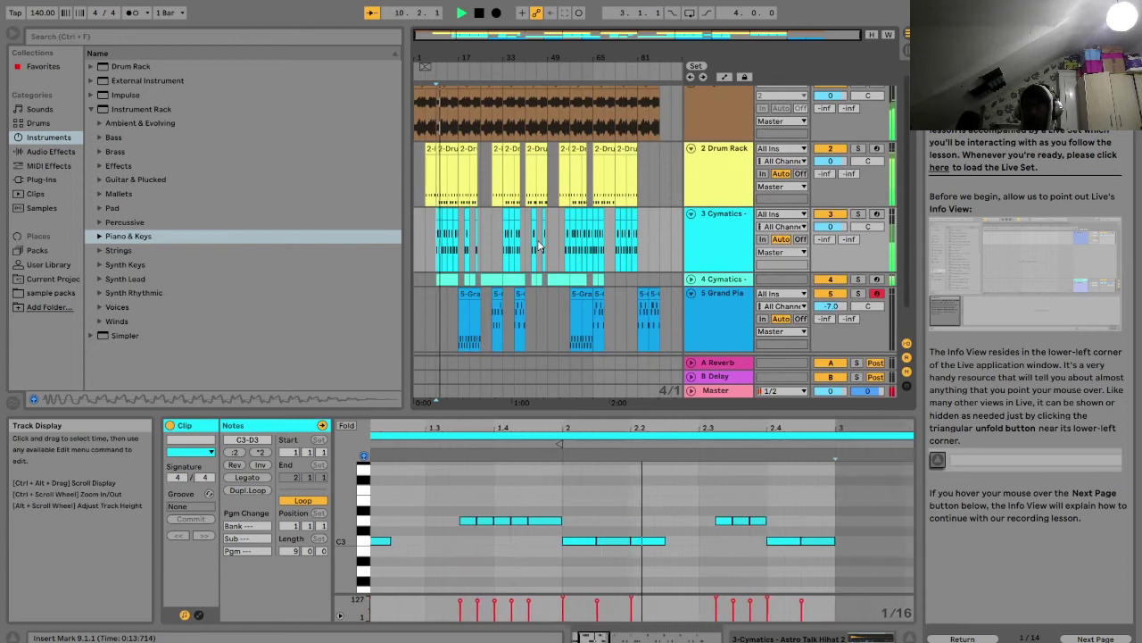
scroll(538, 246, "down", 3)
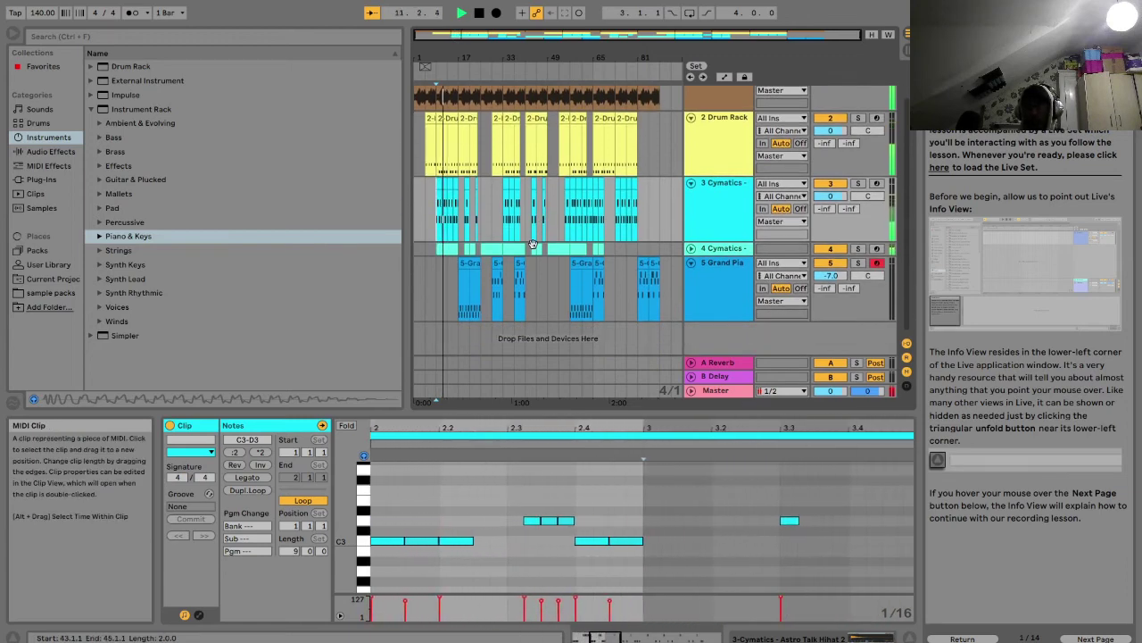
key("space")
Select the hi-hat track from bar 5 to 79 and examine the notes of its first clip at bar 9
left_click_drag(432, 191, 639, 189)
left_click(437, 192)
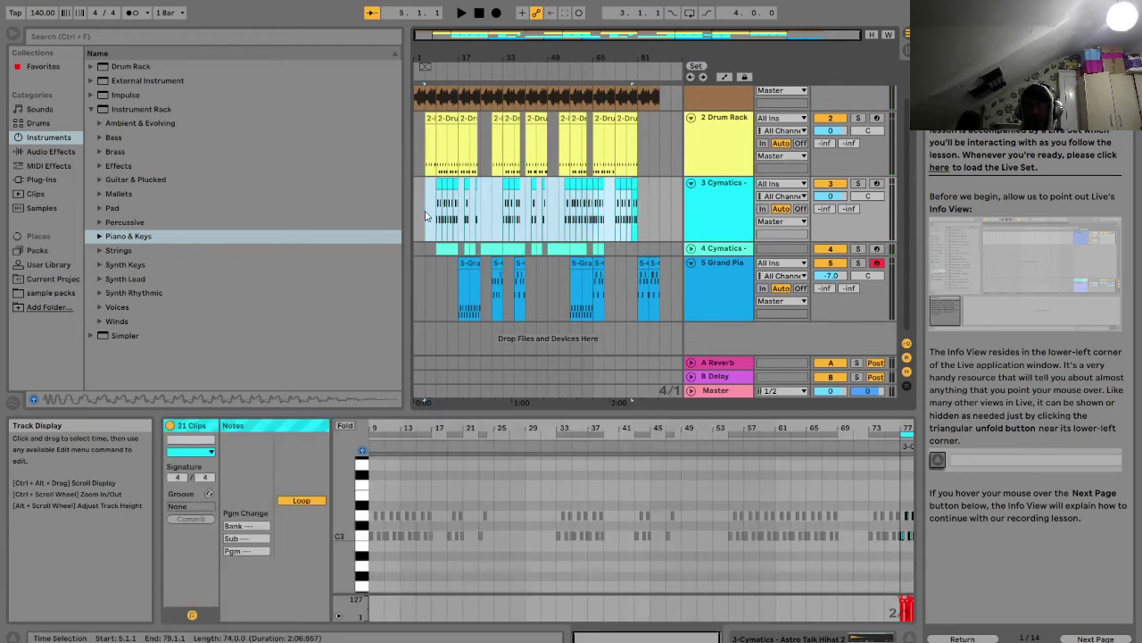
left_click(437, 191)
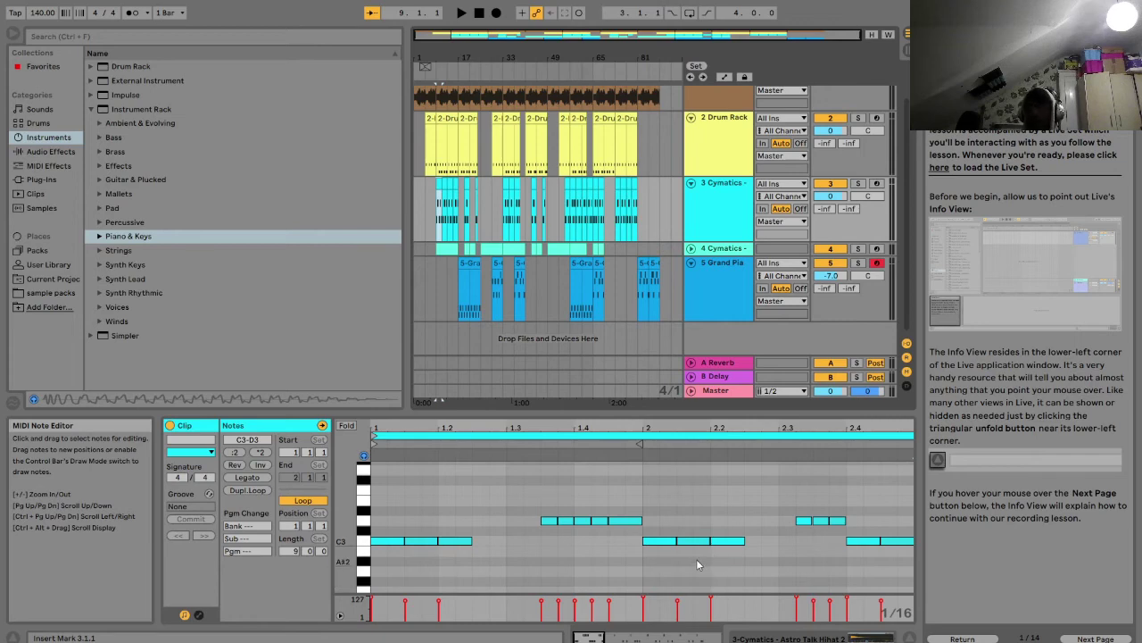
Unfold the Astro Talk 808 track and open the notes of its clip at bar 9
left_click(435, 265)
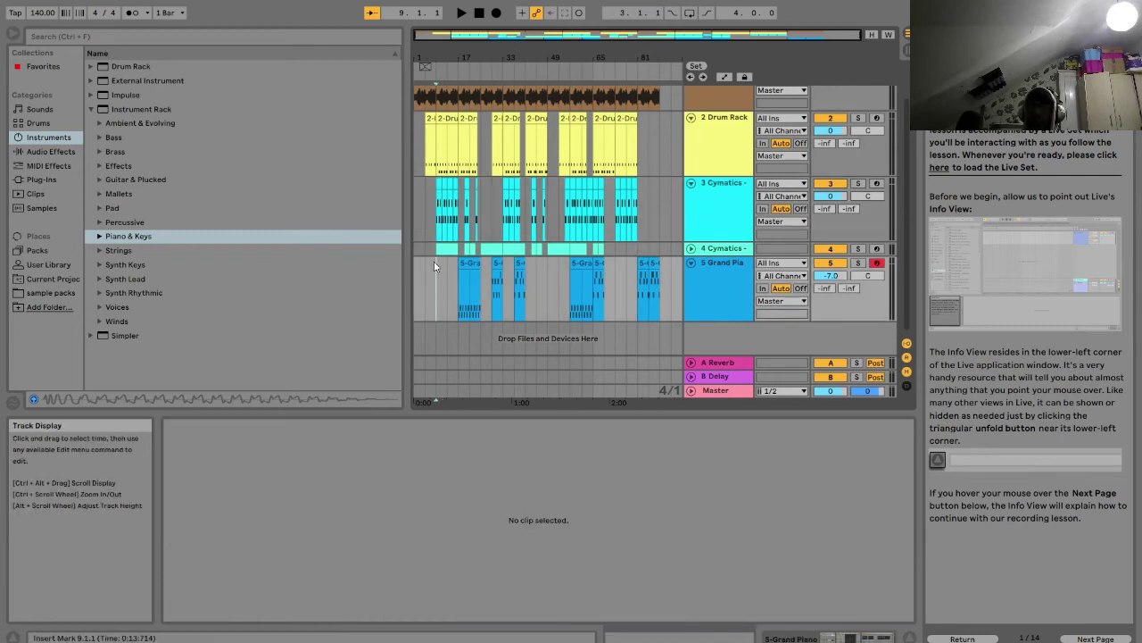
left_click(692, 249)
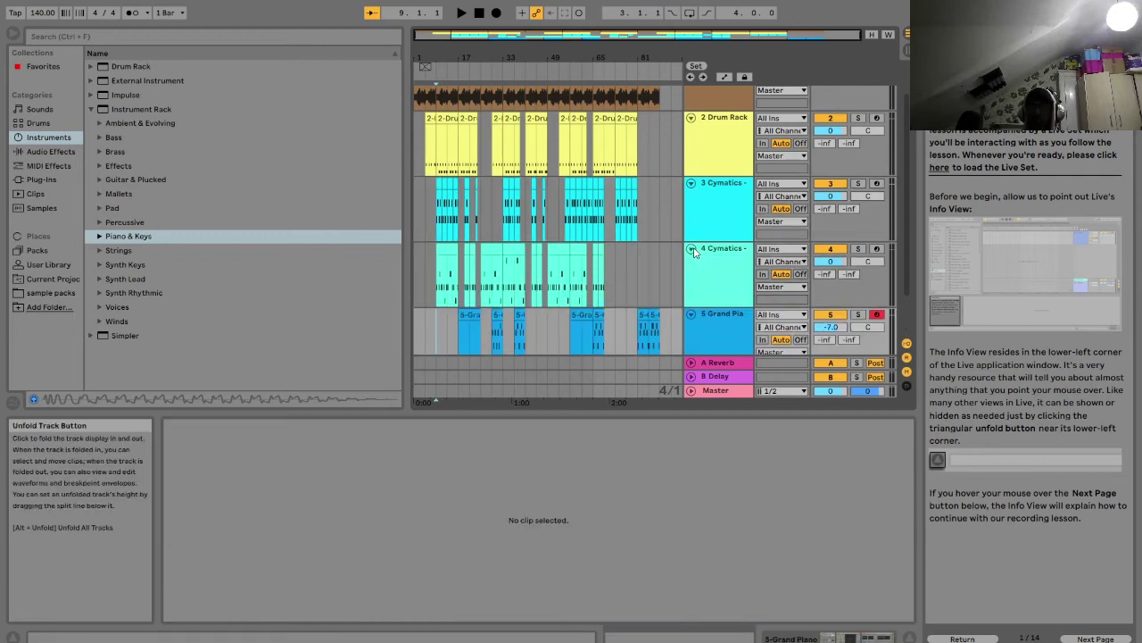
scroll(628, 282, "down", 3)
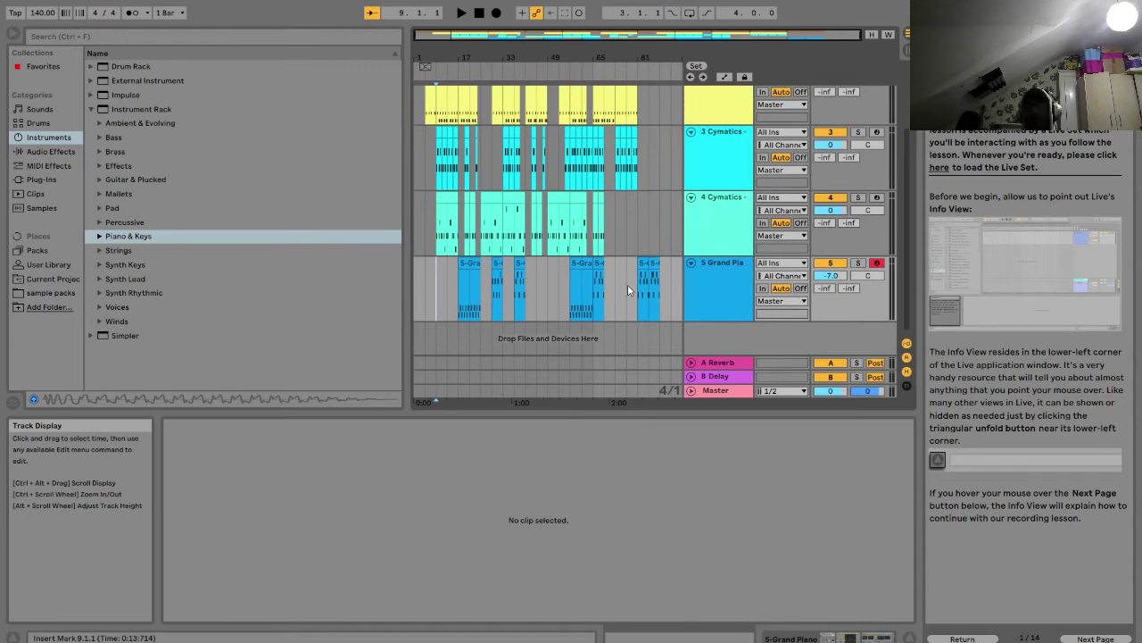
left_click(451, 223)
scroll(468, 350, "up", 5)
scroll(468, 350, "down", 5)
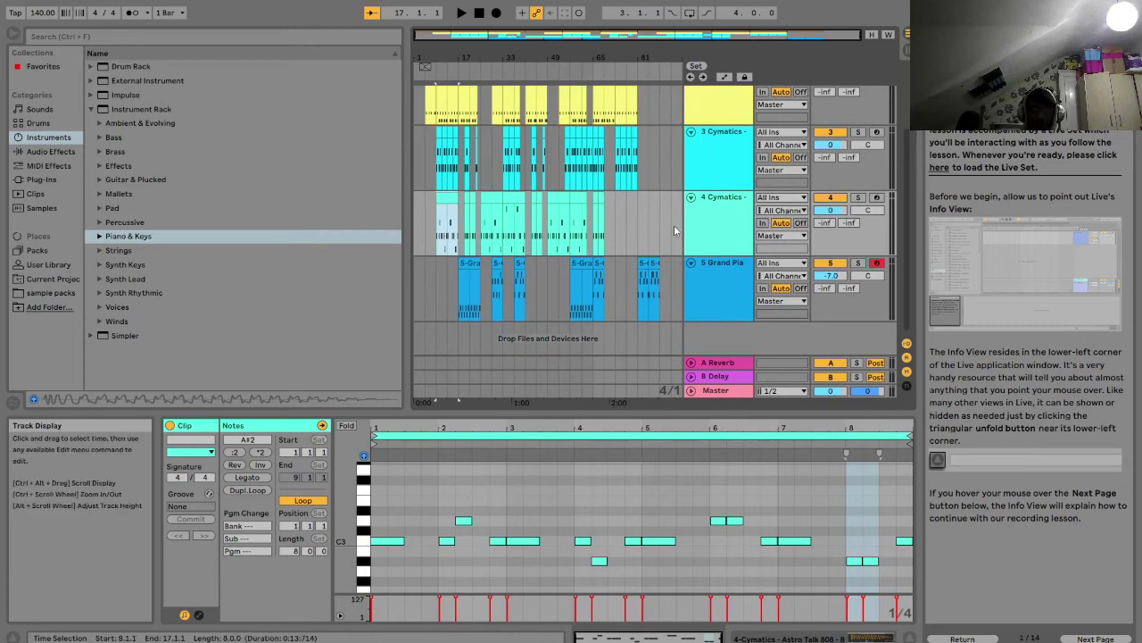
Review the Astro Talk 808 sampler settings and the note pattern of the 808 clip at bar 9
double_click(721, 220)
left_click(440, 281)
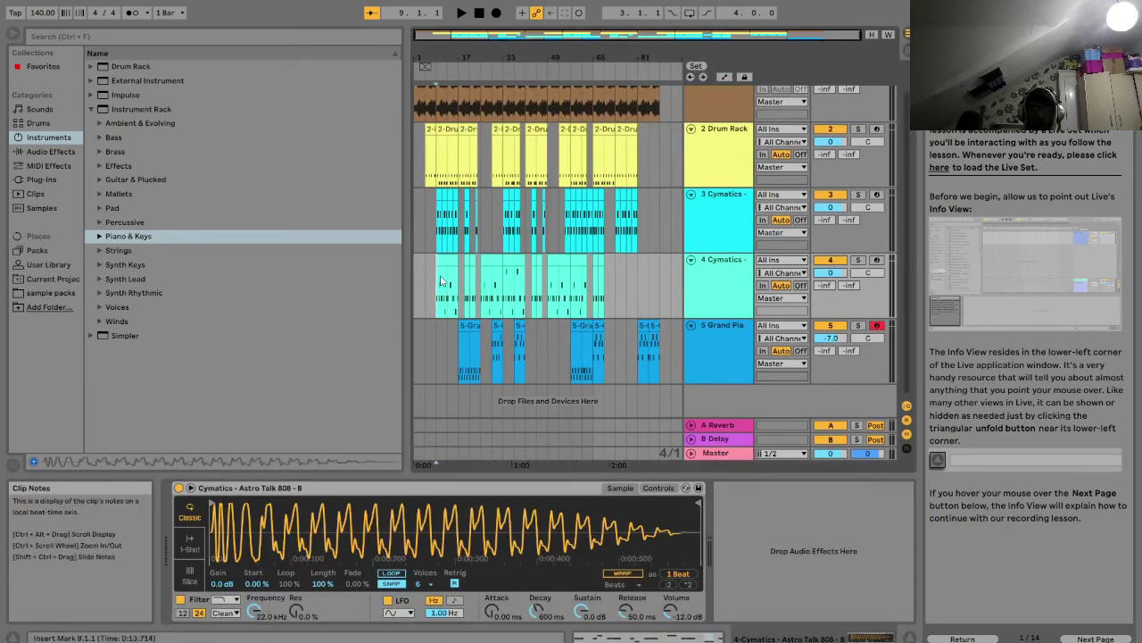
double_click(445, 264)
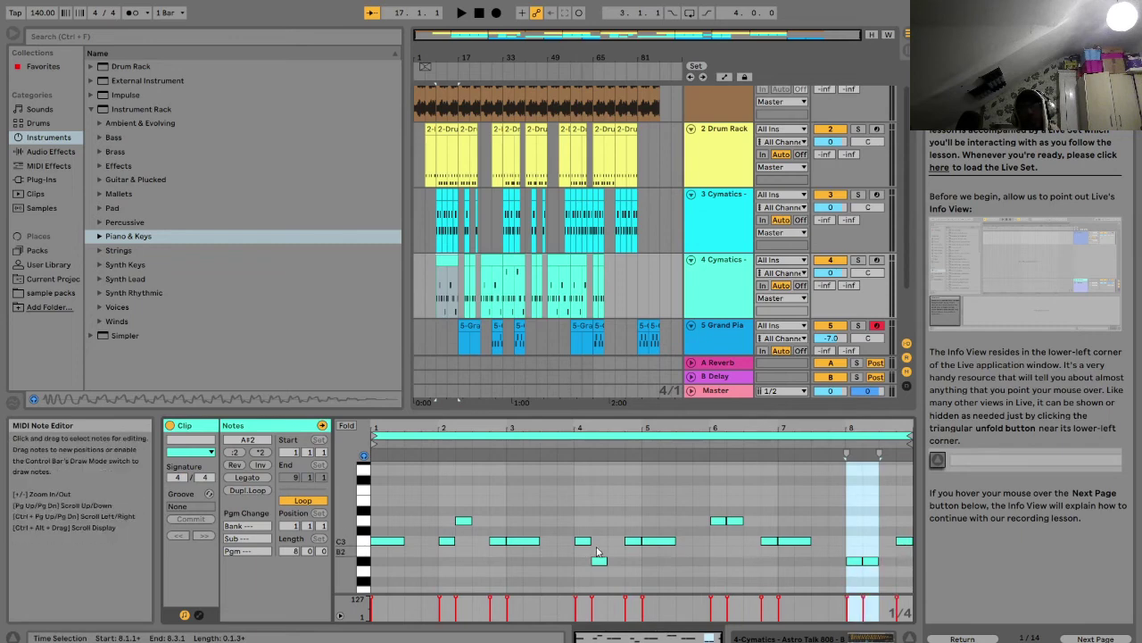
left_click(439, 297)
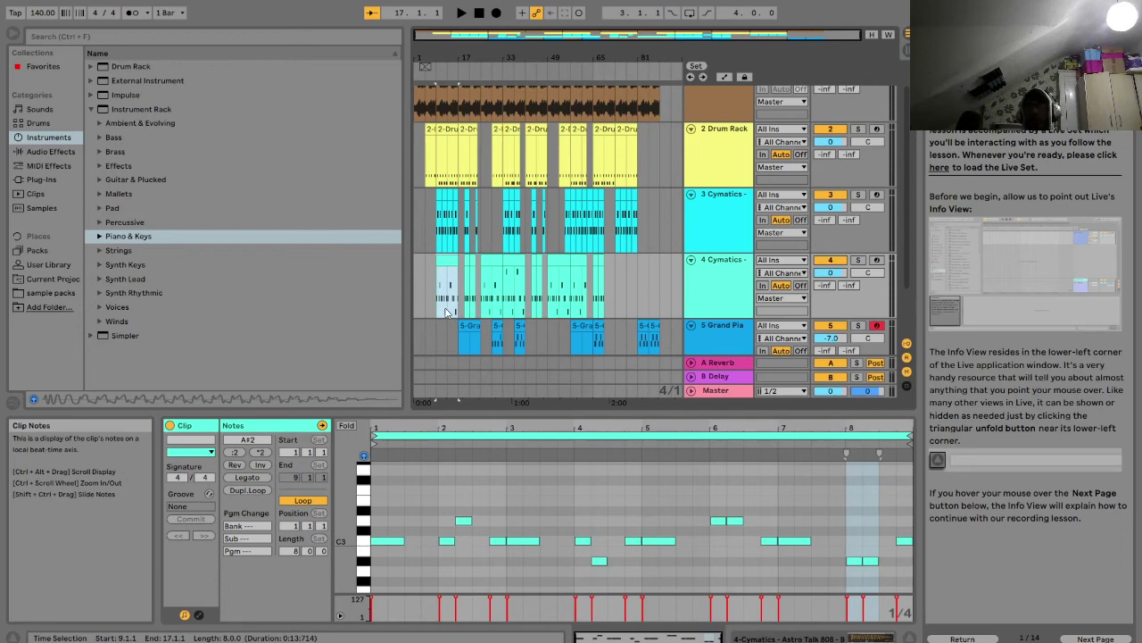
left_click(457, 281)
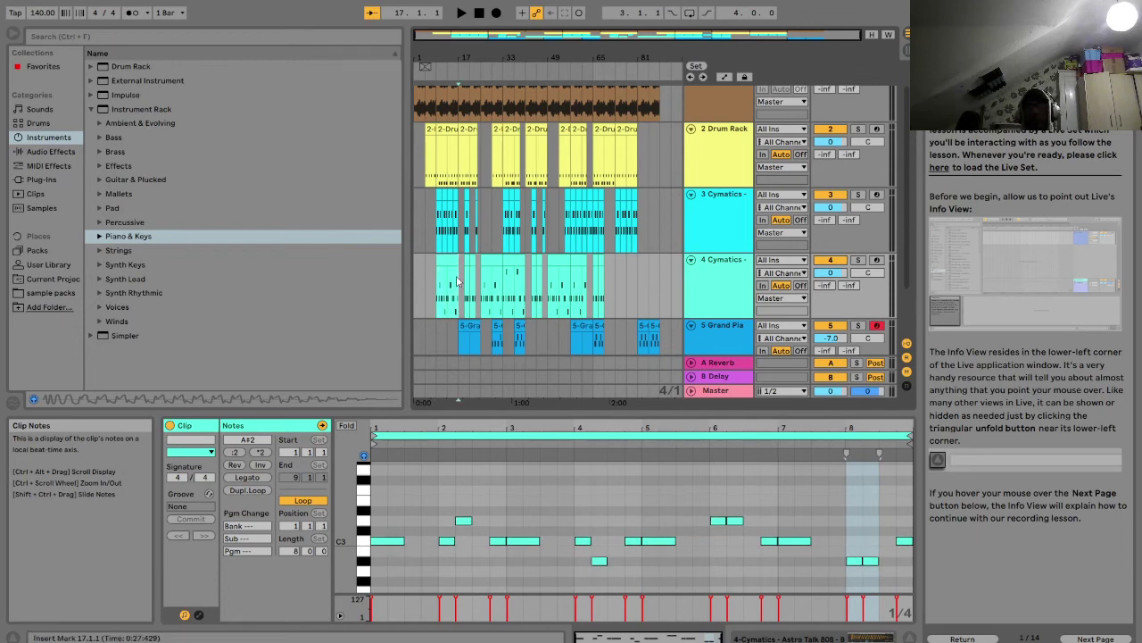
scroll(473, 301, "down", 1)
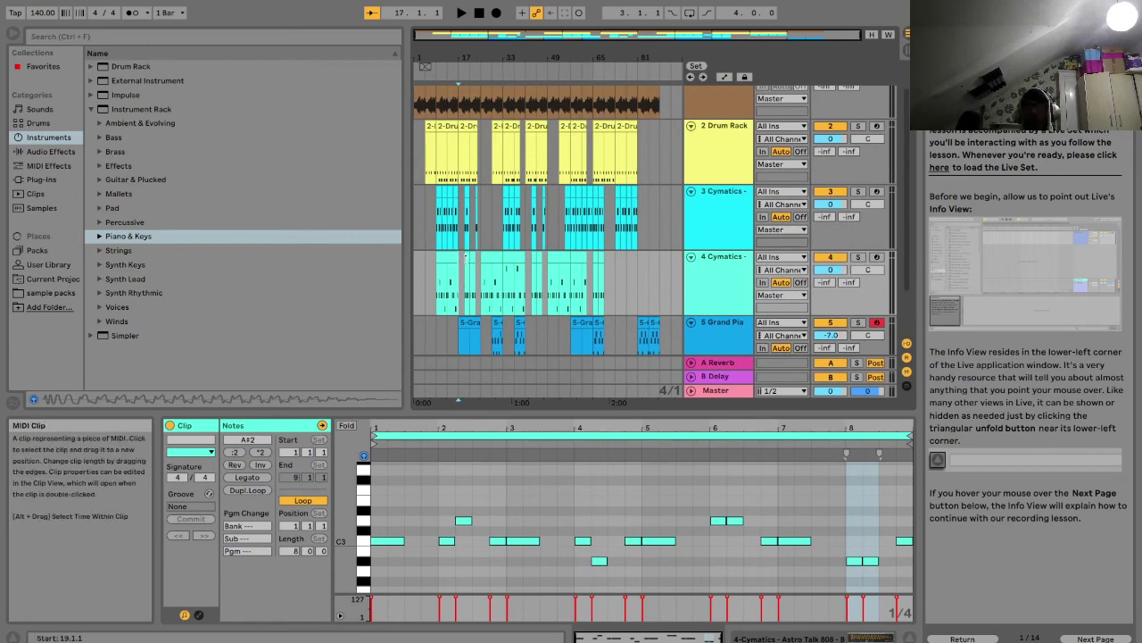
scroll(464, 268, "down", 3)
left_click(465, 298)
left_click(719, 286)
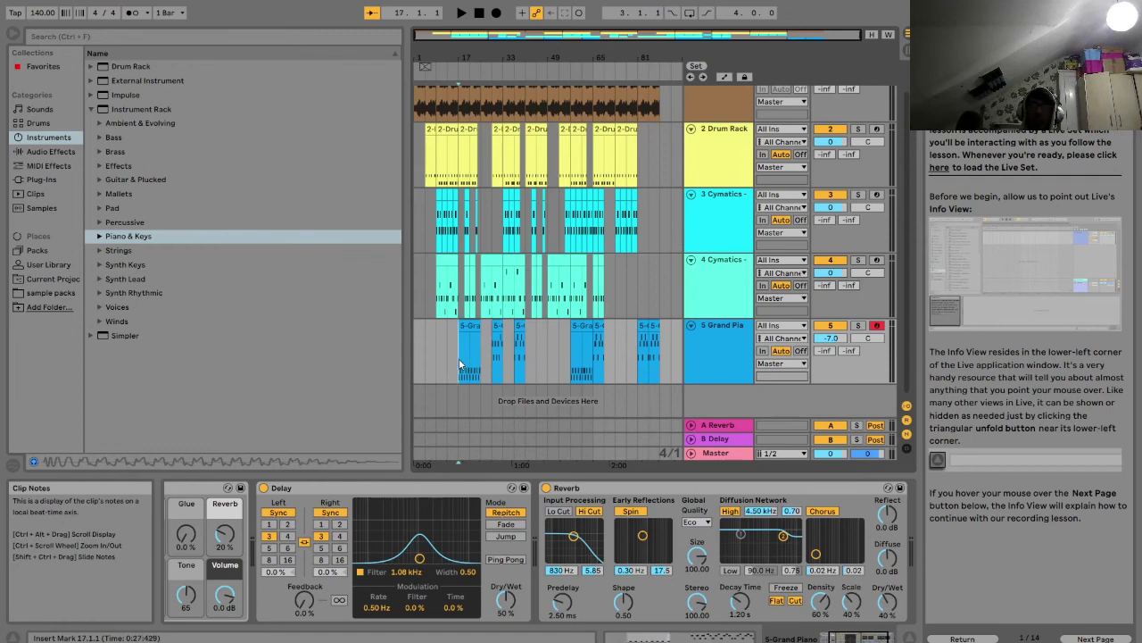
Review the Grand Piano track's device chain and the notes of its clip at bar 17
left_click(712, 348)
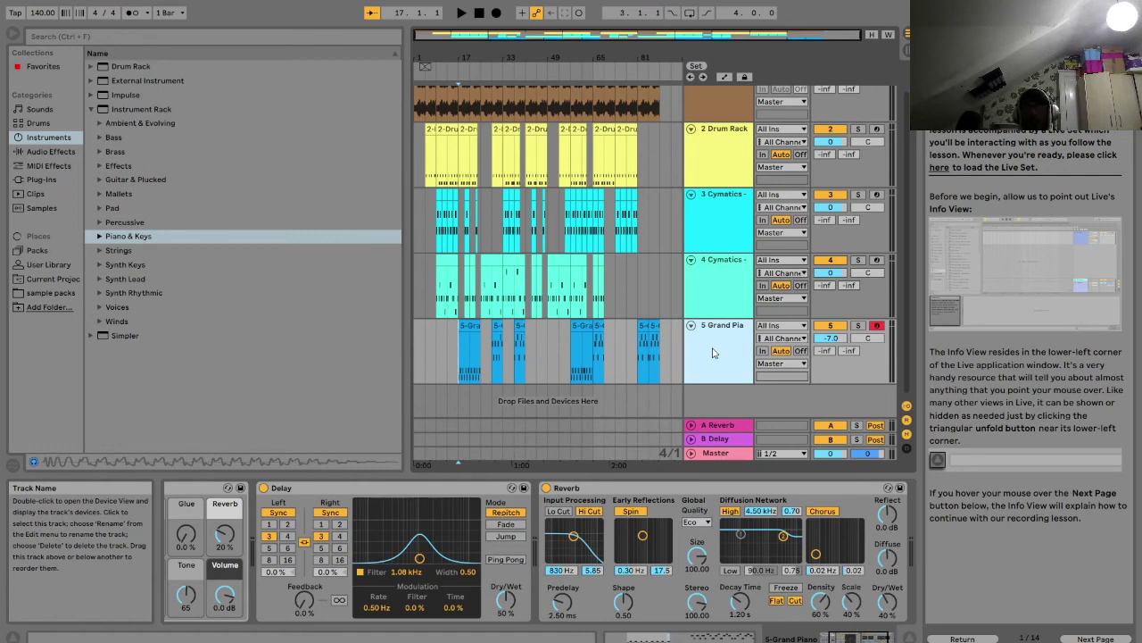
left_click(453, 355)
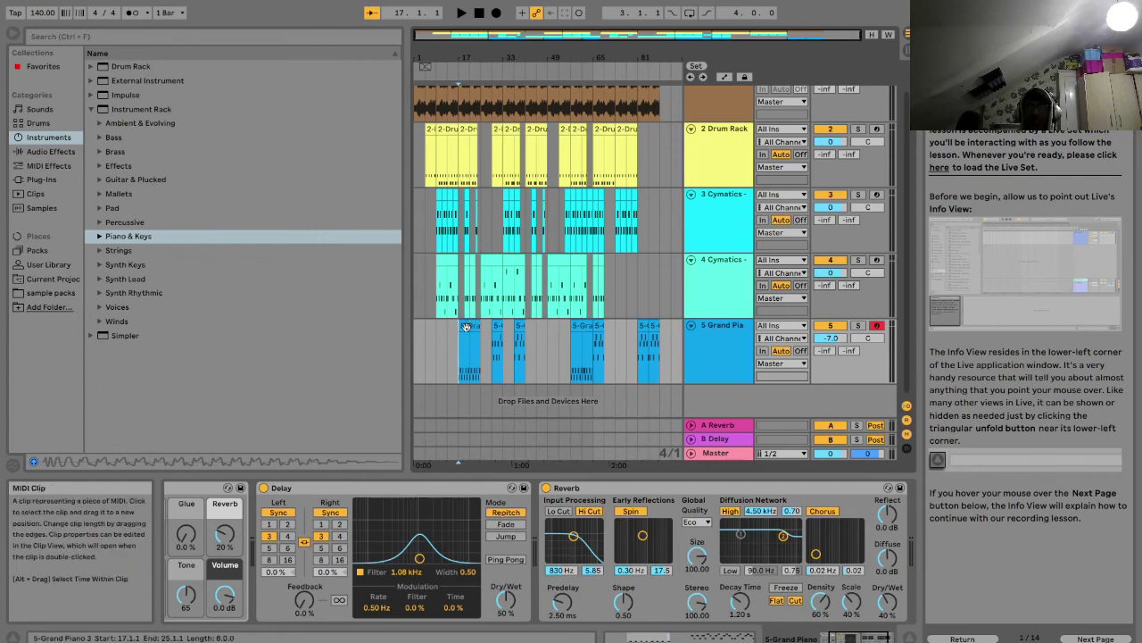
left_click(466, 332)
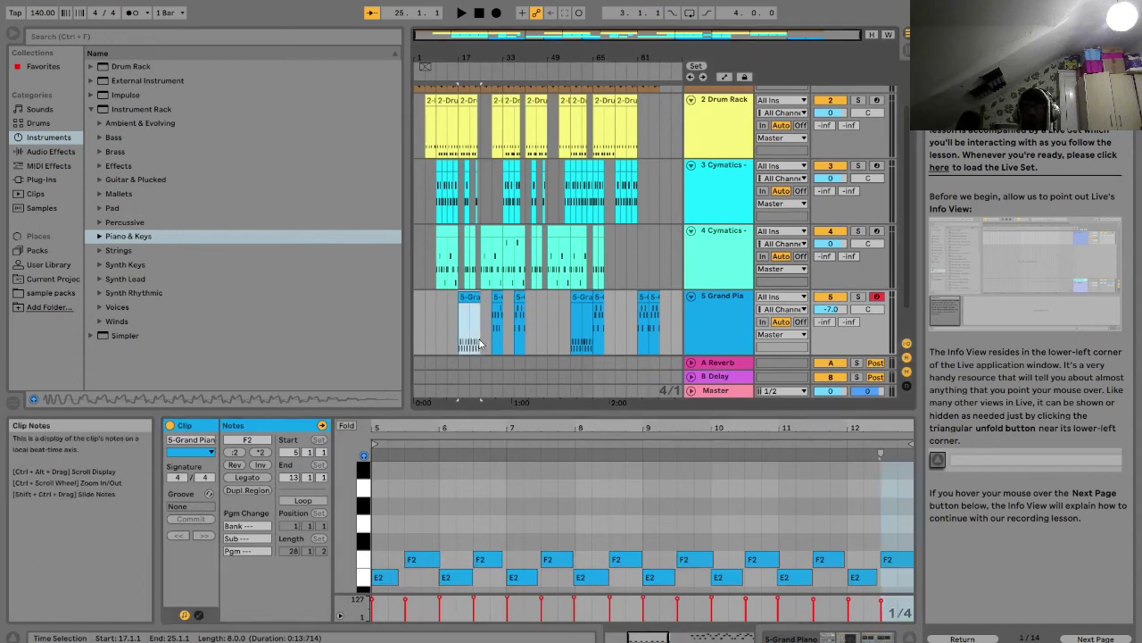
Examine the notes of the Grand Piano clips at bars 29, 37 and 57, and check the gap at bar 77
left_click(496, 330)
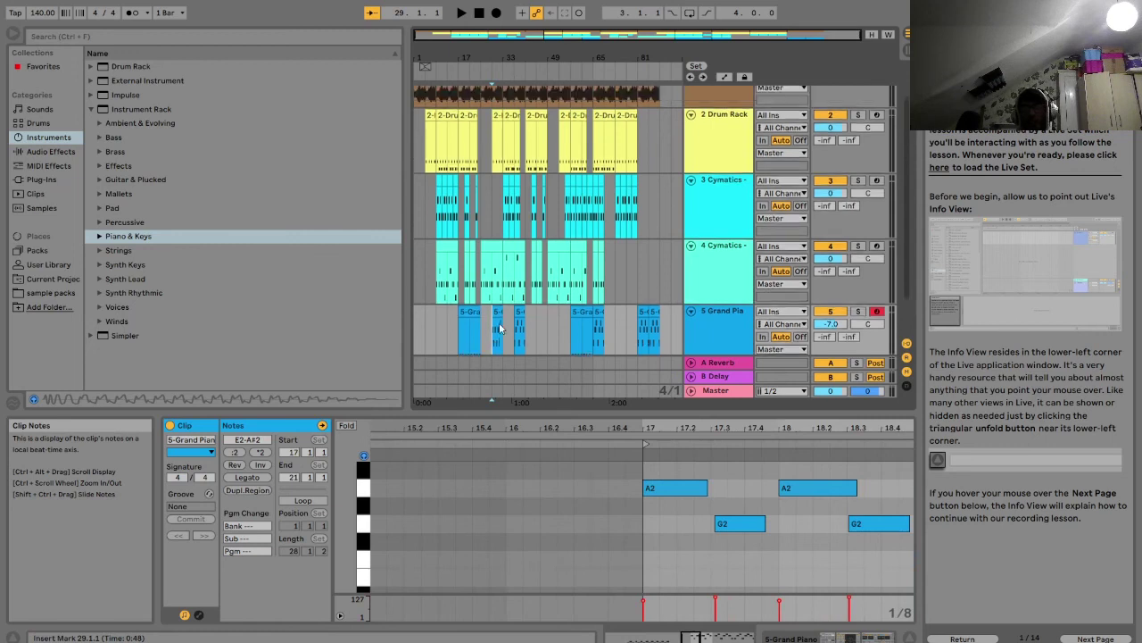
scroll(500, 328, "down", 2)
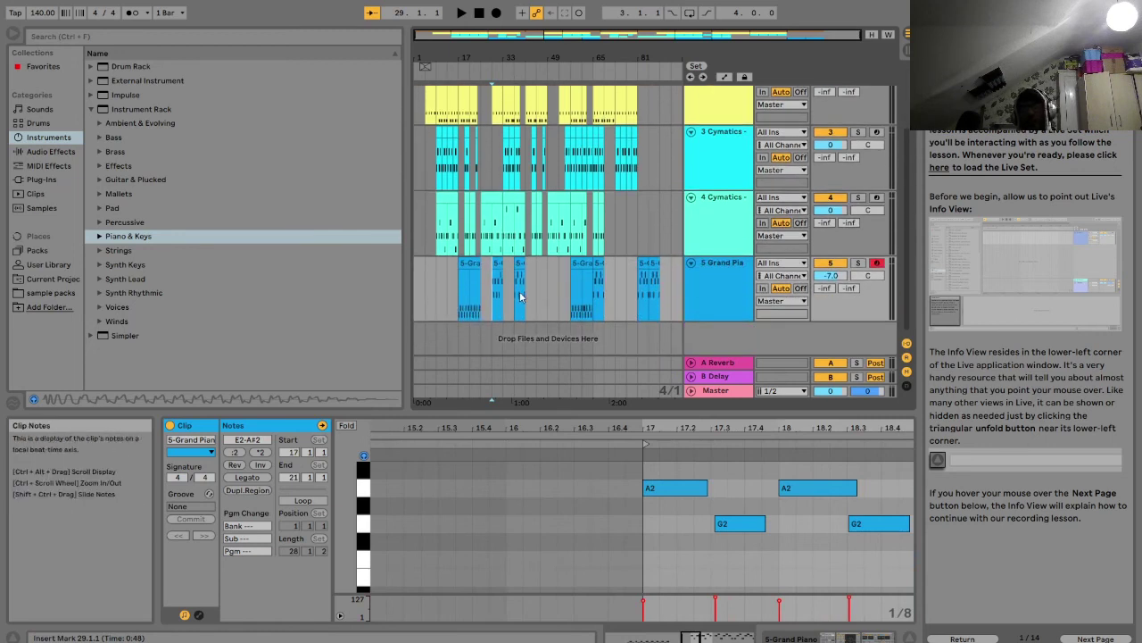
left_click(516, 302)
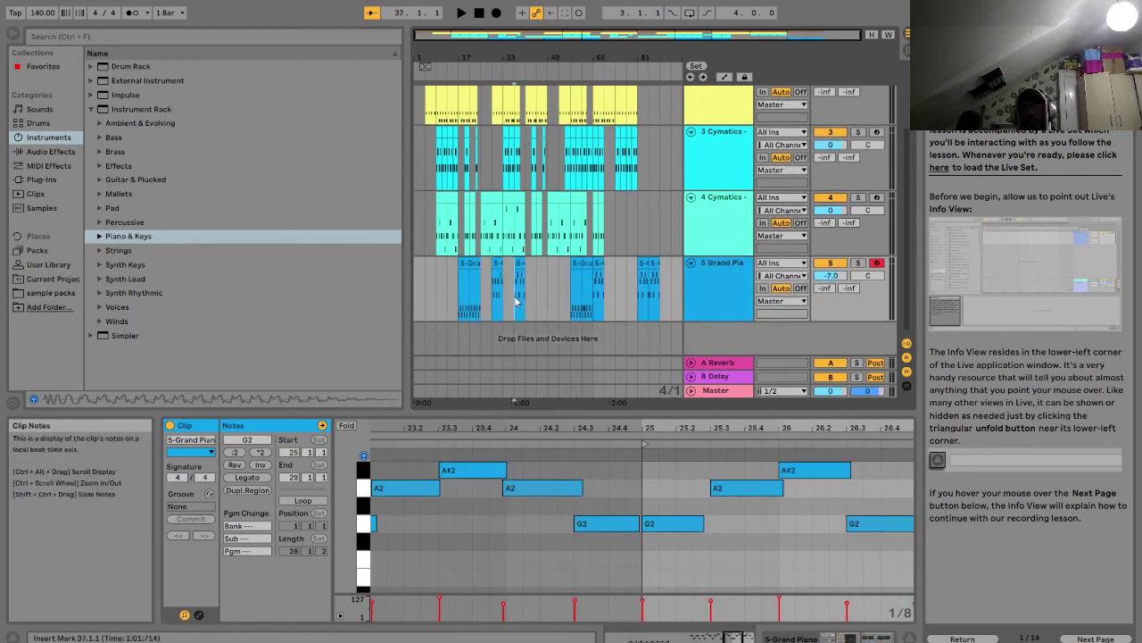
scroll(516, 302, "up", 2)
scroll(516, 302, "down", 2)
left_click(560, 287)
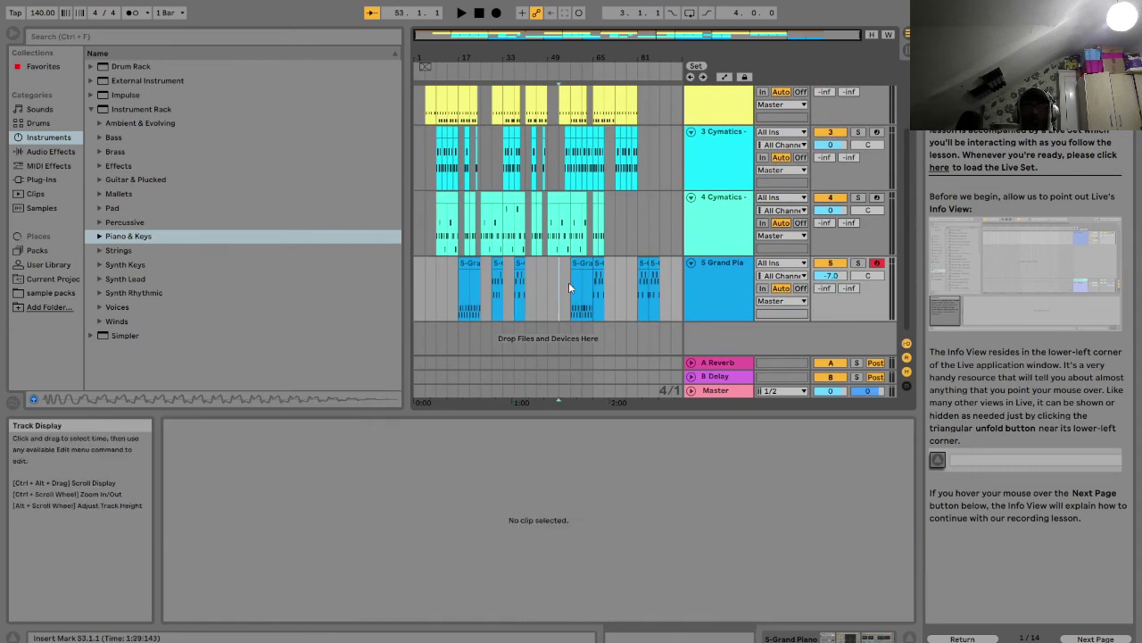
left_click(572, 287)
scroll(571, 287, "up", 2)
scroll(571, 288, "down", 2)
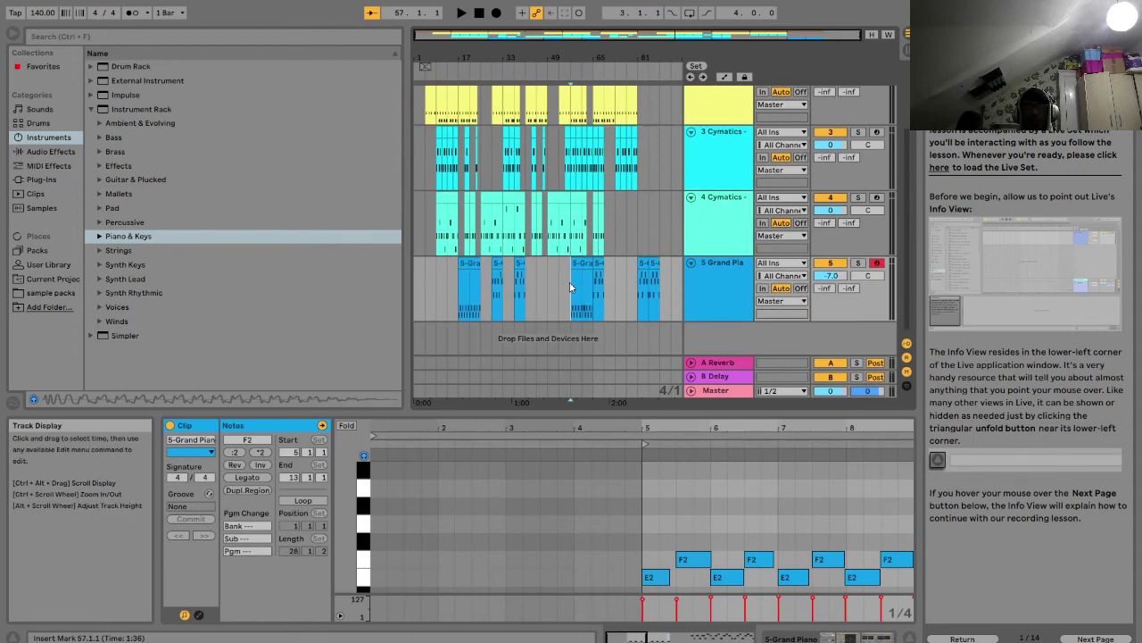
left_click(628, 279)
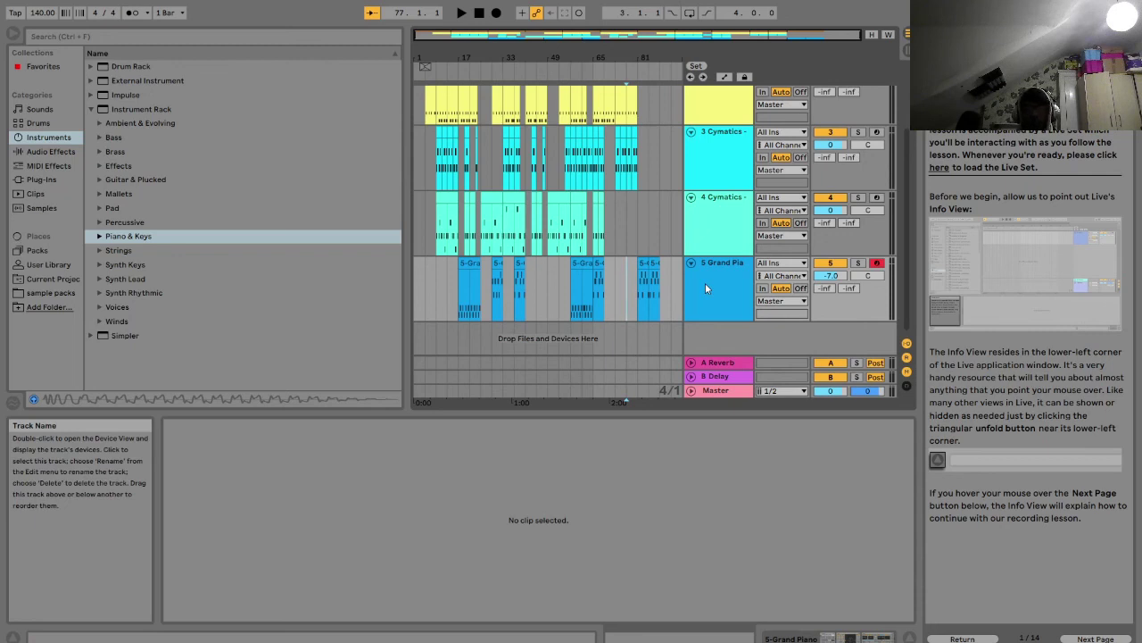
Review the outro at bar 81 on the Grand Piano, Astro Talk 808, hi-hat and Drum Rack tracks
scroll(673, 283, "up", 3)
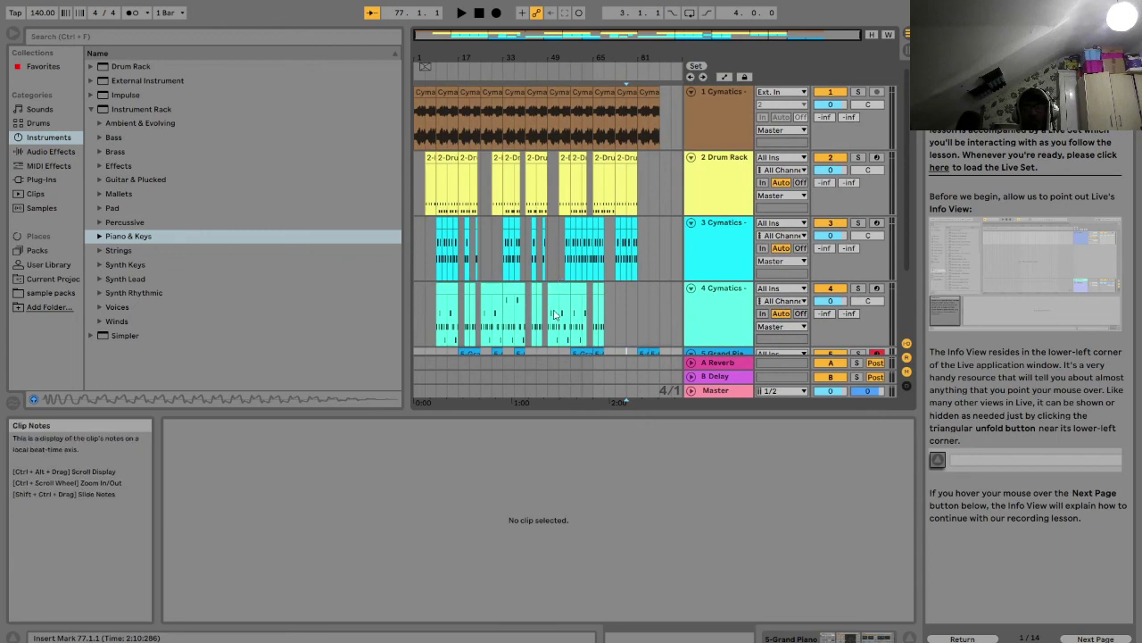
scroll(553, 314, "down", 2)
scroll(554, 313, "up", 2)
scroll(553, 312, "down", 3)
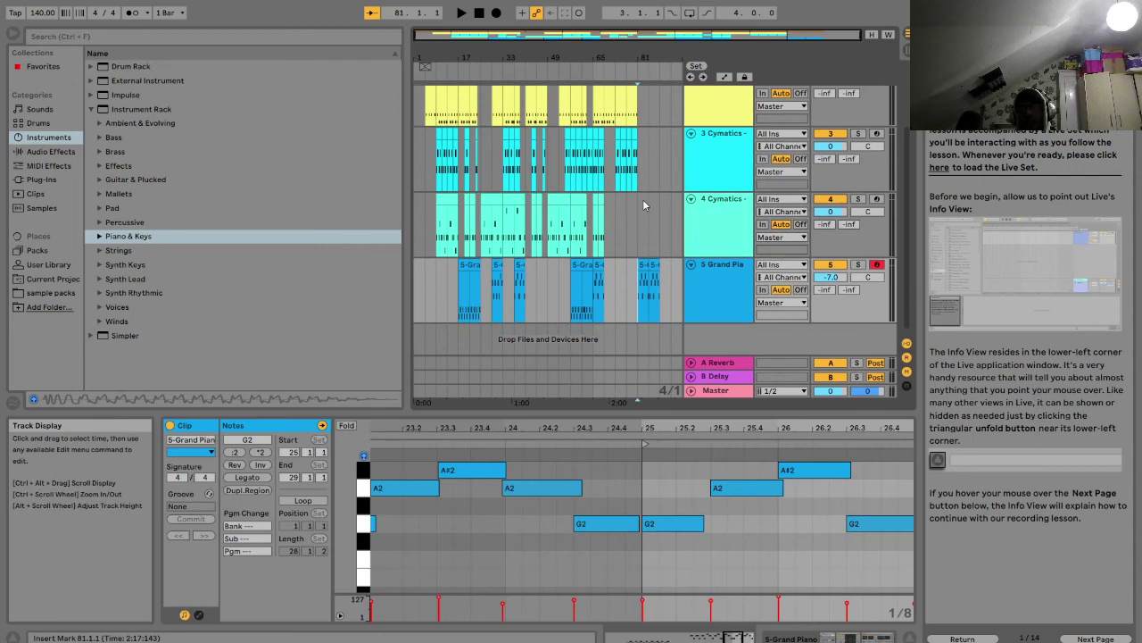
scroll(625, 247, "up", 3)
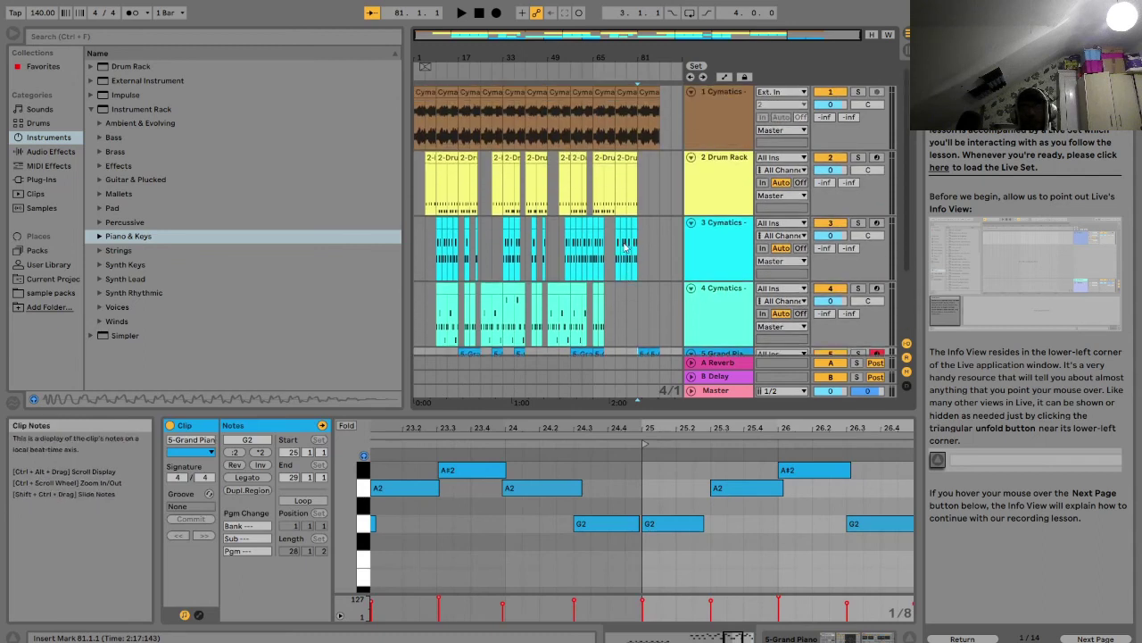
left_click(639, 304)
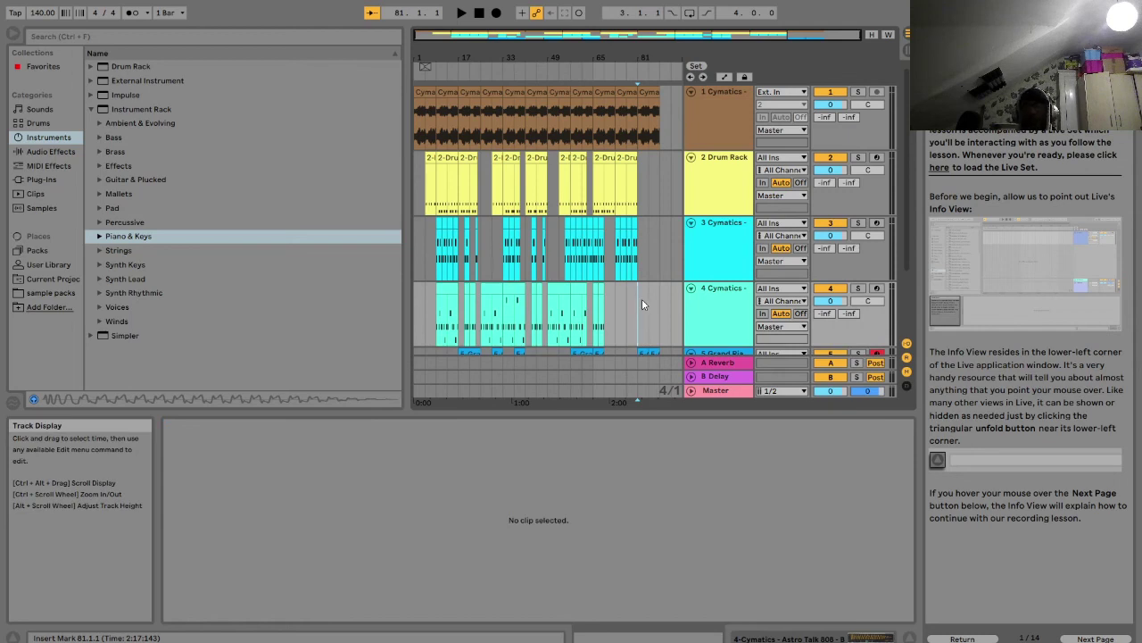
left_click(645, 251)
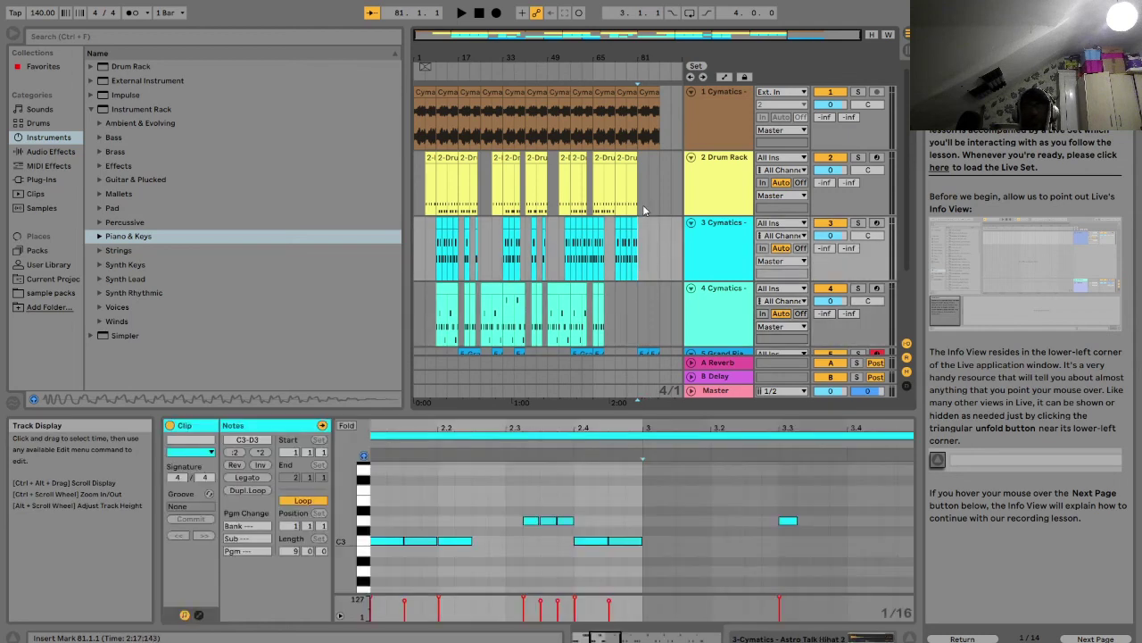
left_click(642, 204)
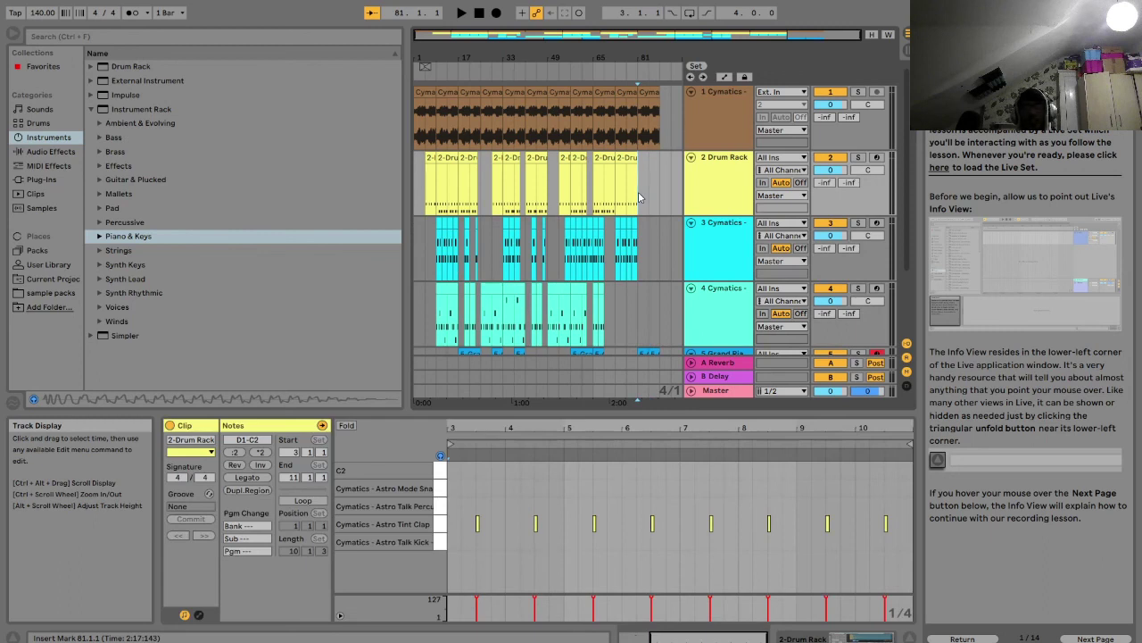